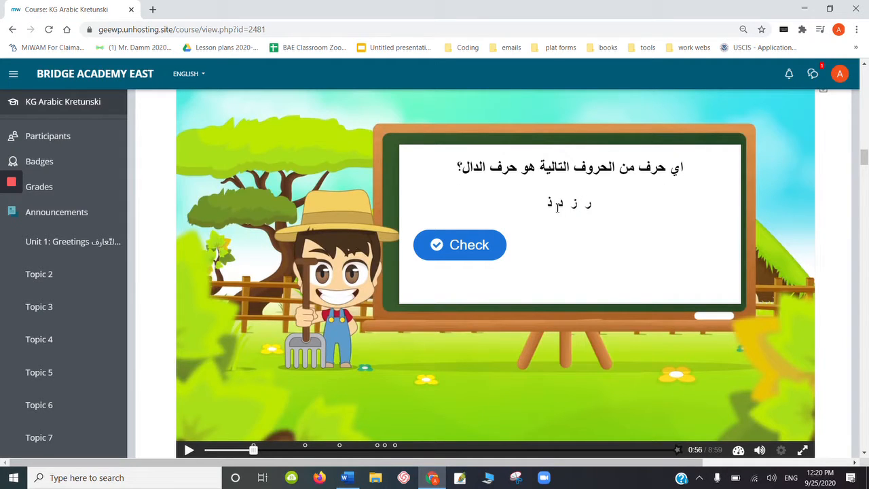
- Try answering the Dal letter question by selecting several letters and checking, then retry the question
{"action": "left_click", "coordinate": [560, 203]}
{"action": "left_click", "coordinate": [588, 204]}
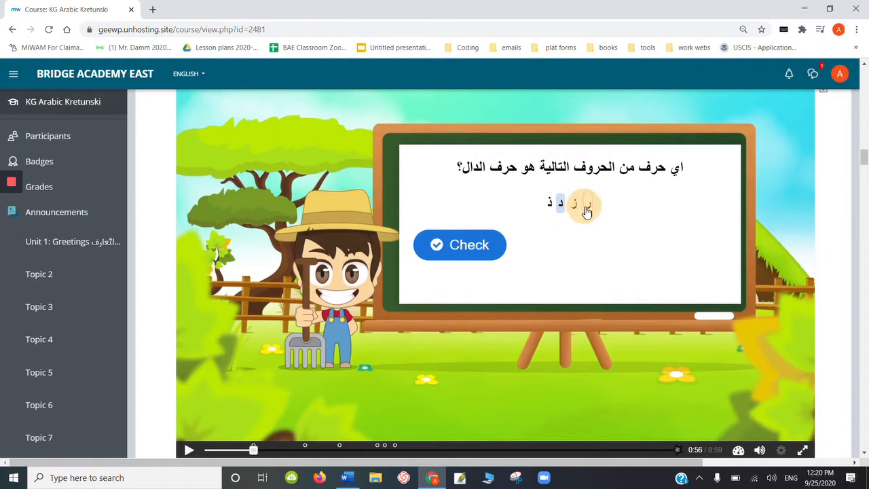
{"action": "left_click", "coordinate": [473, 251]}
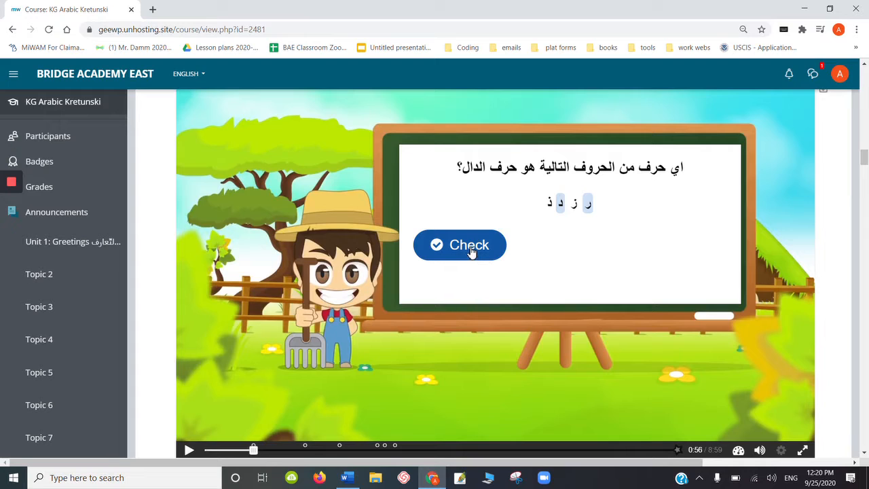
{"action": "left_click", "coordinate": [548, 204]}
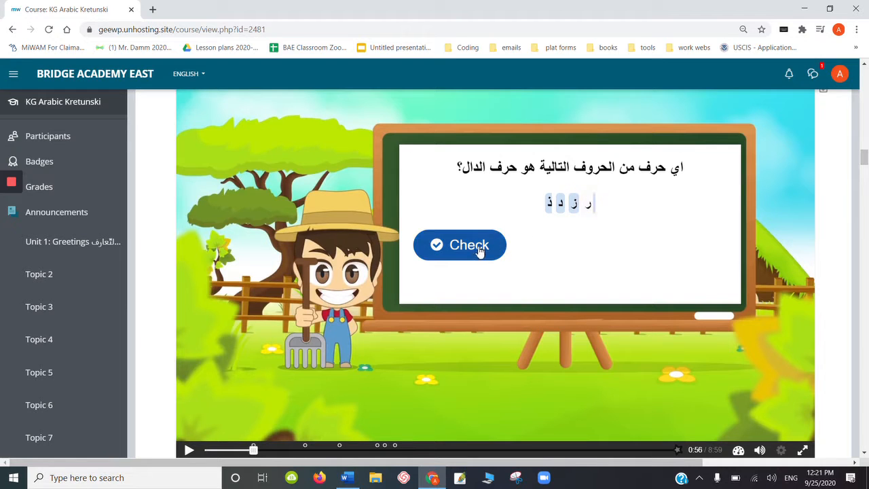
{"action": "left_click", "coordinate": [549, 203]}
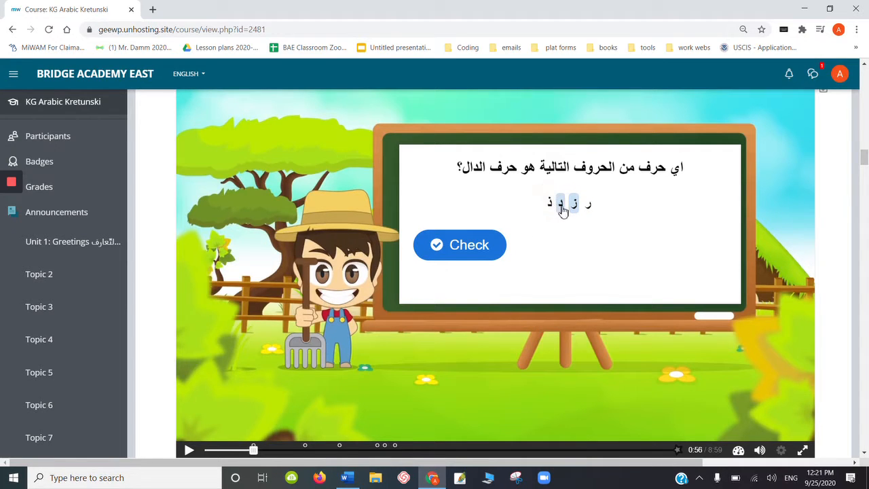
{"action": "mouse_move", "coordinate": [562, 205]}
{"action": "left_mouse_down"}
{"action": "mouse_move", "coordinate": [575, 216]}
{"action": "mouse_move", "coordinate": [591, 208]}
{"action": "left_mouse_up"}
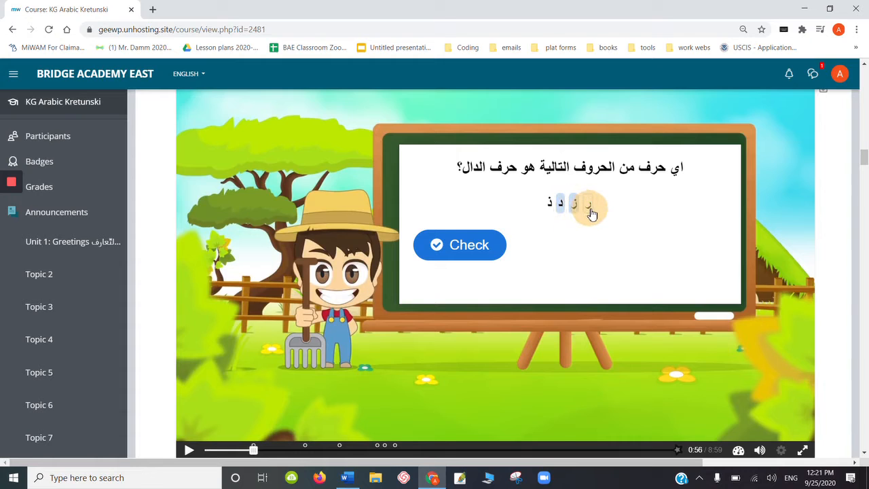
{"action": "left_click", "coordinate": [591, 208]}
{"action": "left_click", "coordinate": [560, 210]}
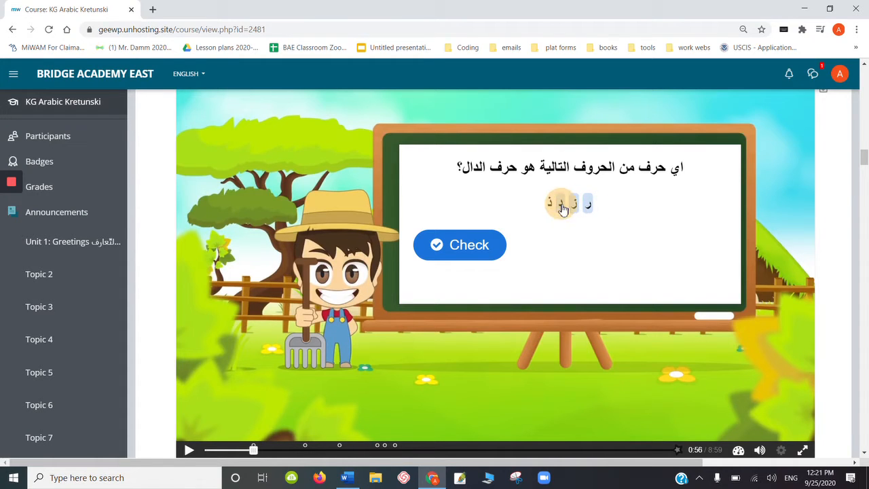
{"action": "left_click", "coordinate": [492, 249]}
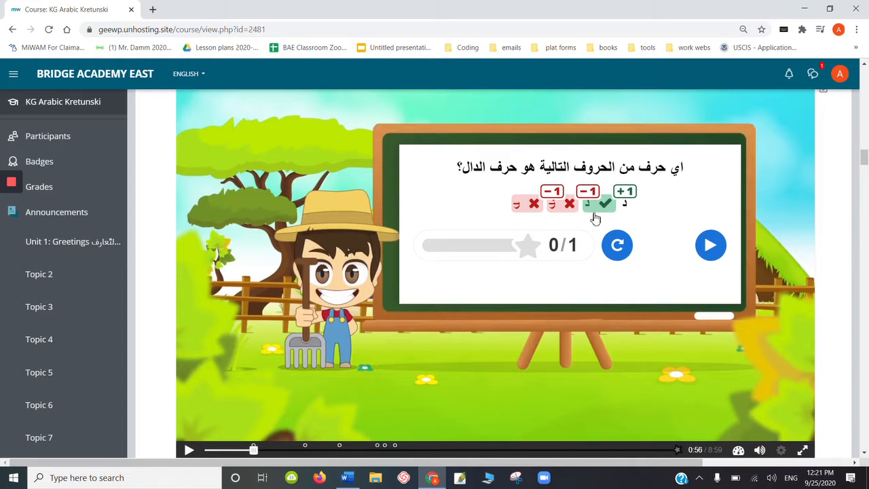
{"action": "left_click", "coordinate": [620, 246]}
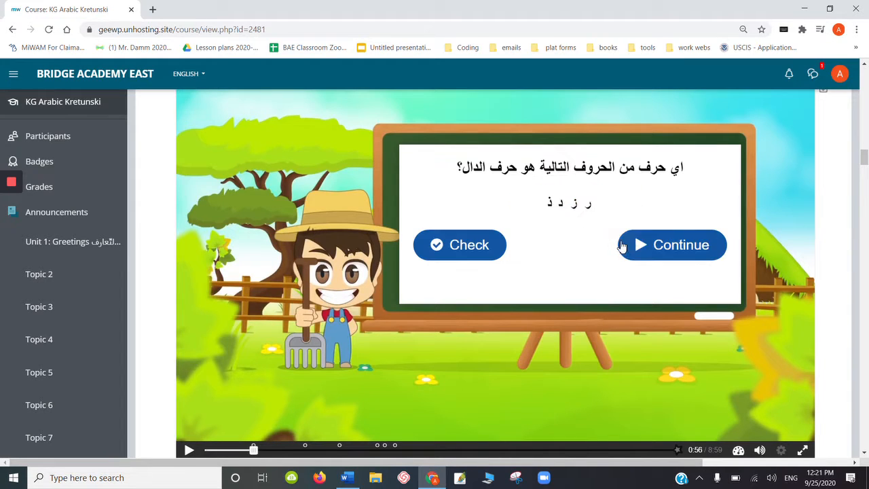
- Select the letter د as the answer to the Dal question, check it, and continue the video
{"action": "left_click", "coordinate": [563, 211]}
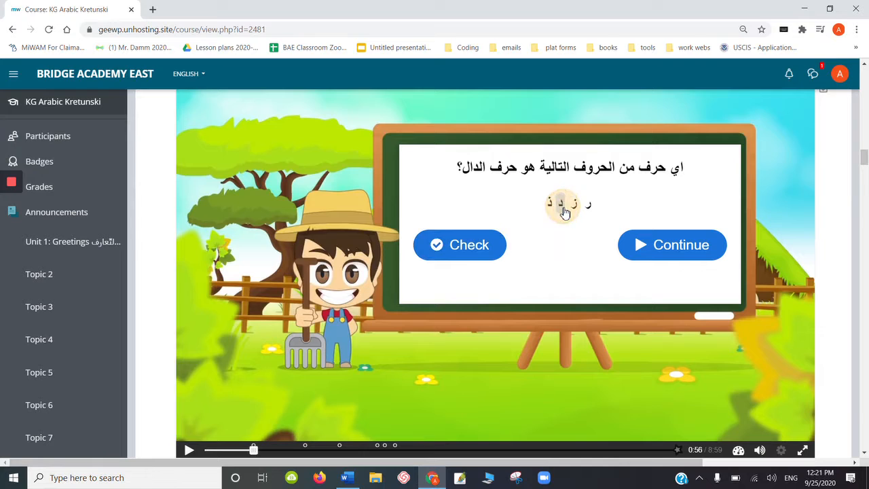
{"action": "left_click", "coordinate": [482, 252]}
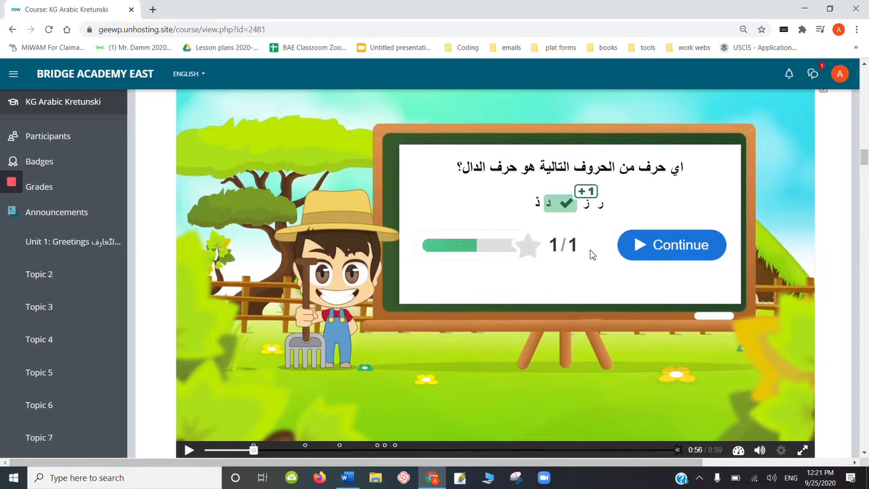
{"action": "left_click", "coordinate": [658, 249]}
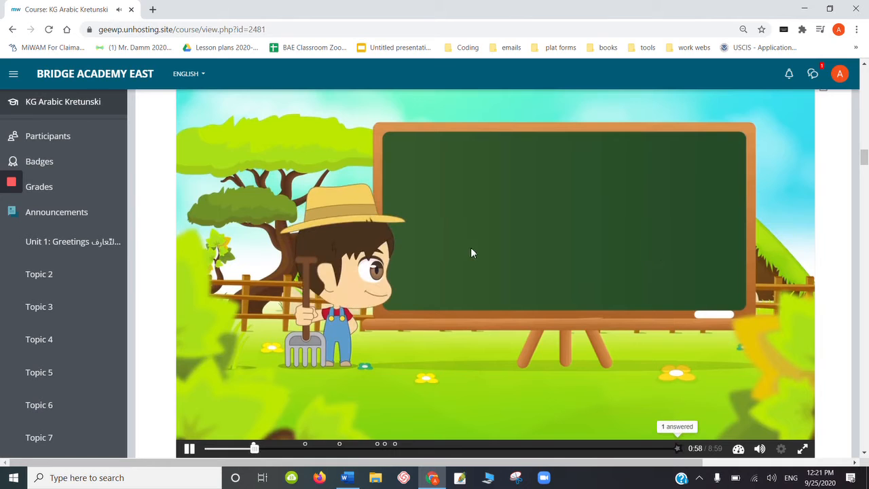
- Try dropping the word يد into the answer box for the word-starting-with-Dal question, check, and retry
{"action": "left_click", "coordinate": [298, 449]}
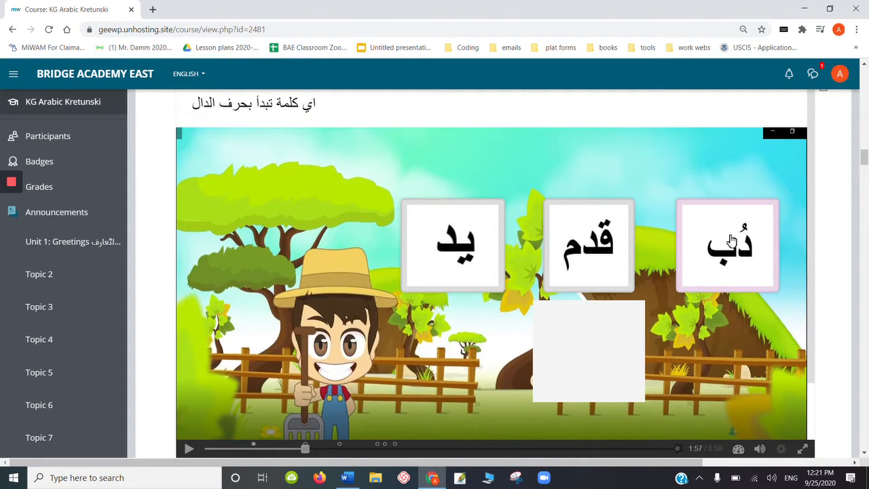
{"action": "mouse_move", "coordinate": [607, 249]}
{"action": "left_mouse_down"}
{"action": "mouse_move", "coordinate": [589, 354]}
{"action": "mouse_move", "coordinate": [596, 242]}
{"action": "left_mouse_up"}
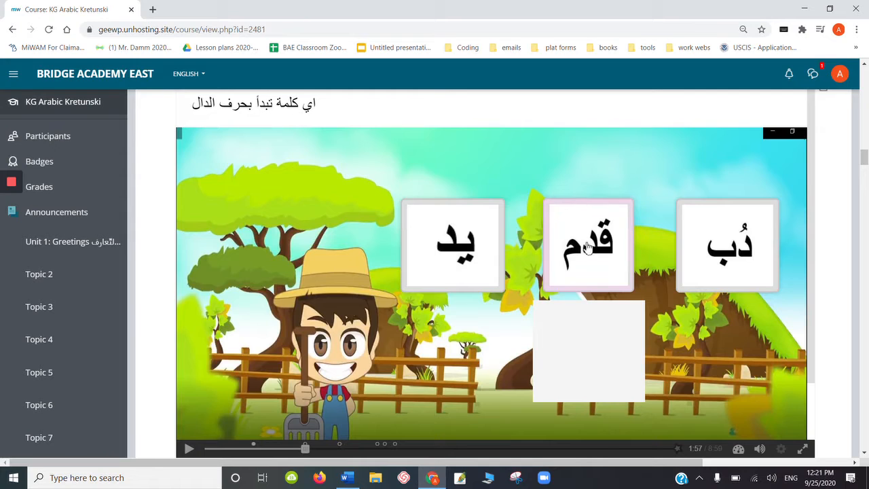
{"action": "left_click_drag", "start_coordinate": [476, 252], "coordinate": [607, 371]}
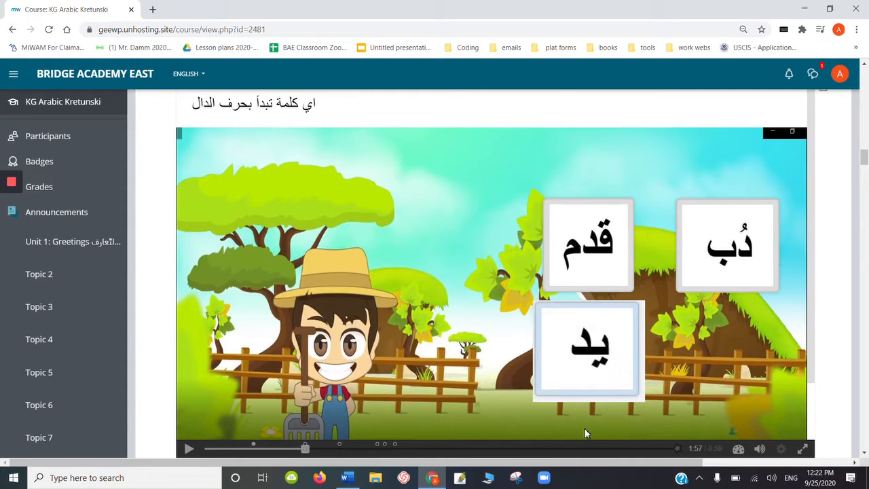
{"action": "left_click_drag", "start_coordinate": [813, 253], "coordinate": [811, 301]}
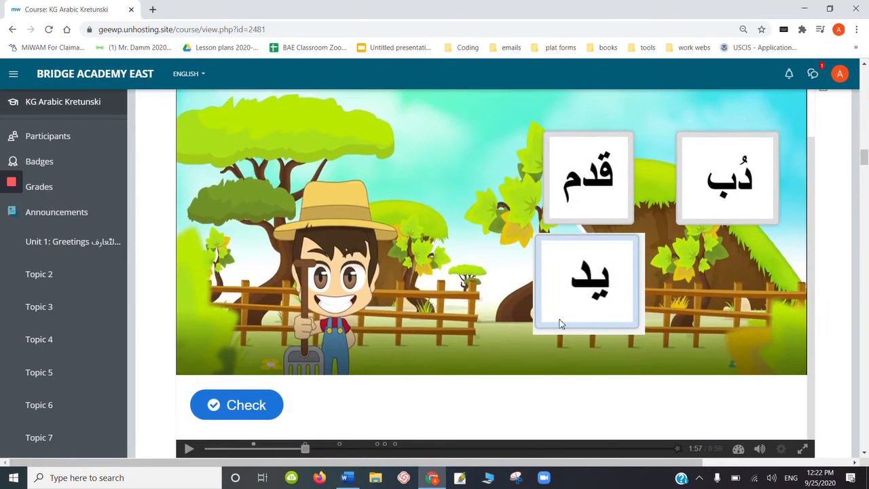
{"action": "left_click", "coordinate": [262, 403]}
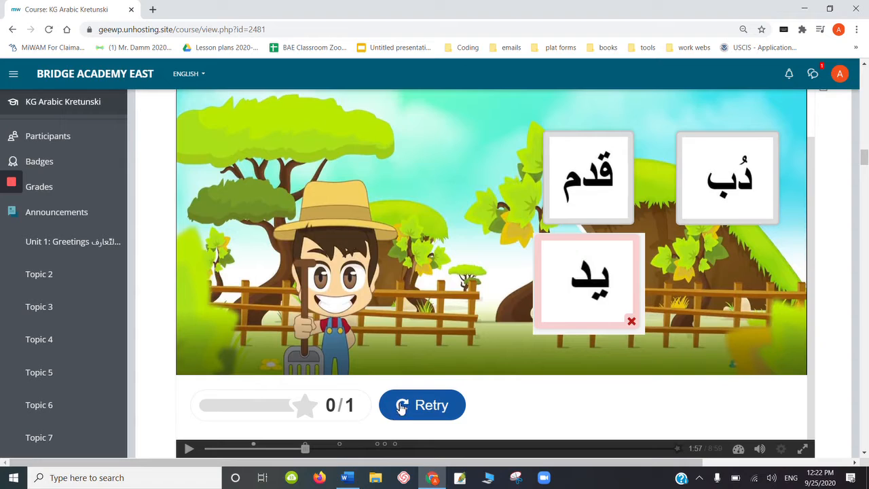
{"action": "left_click", "coordinate": [447, 405]}
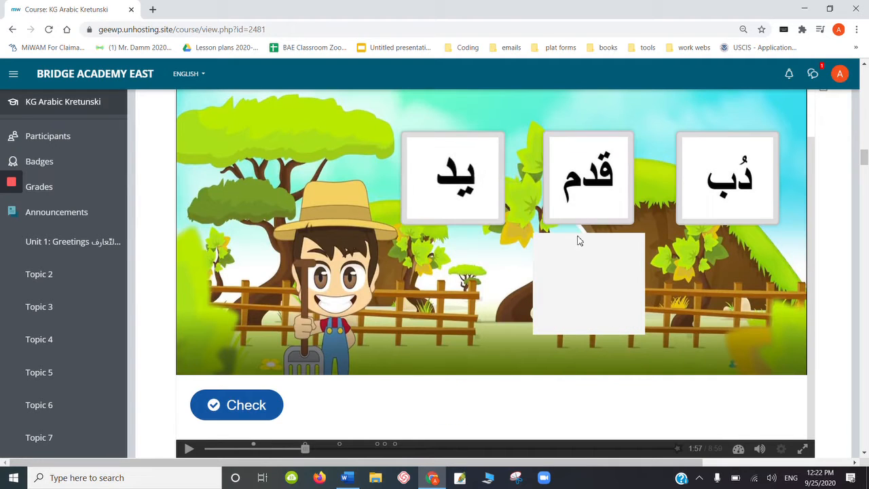
- Try dropping the word قدم into the answer box, check, and retry the question
{"action": "left_click_drag", "start_coordinate": [604, 182], "coordinate": [592, 290]}
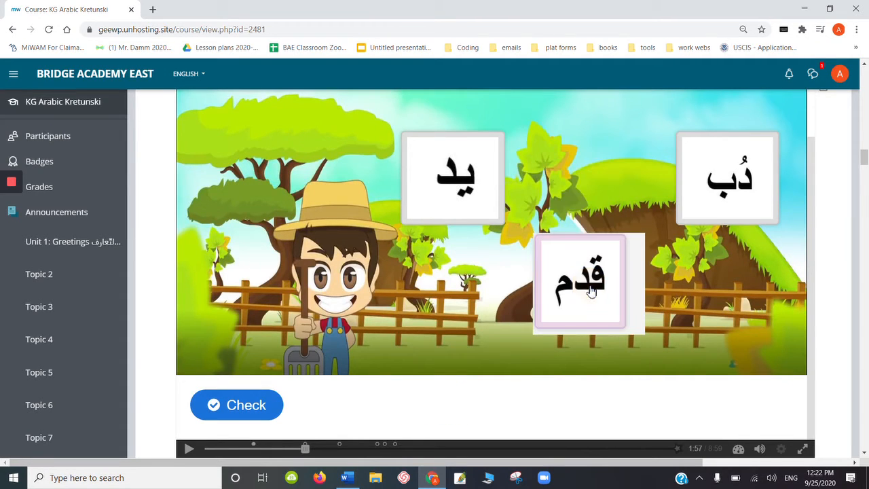
{"action": "left_click", "coordinate": [252, 405]}
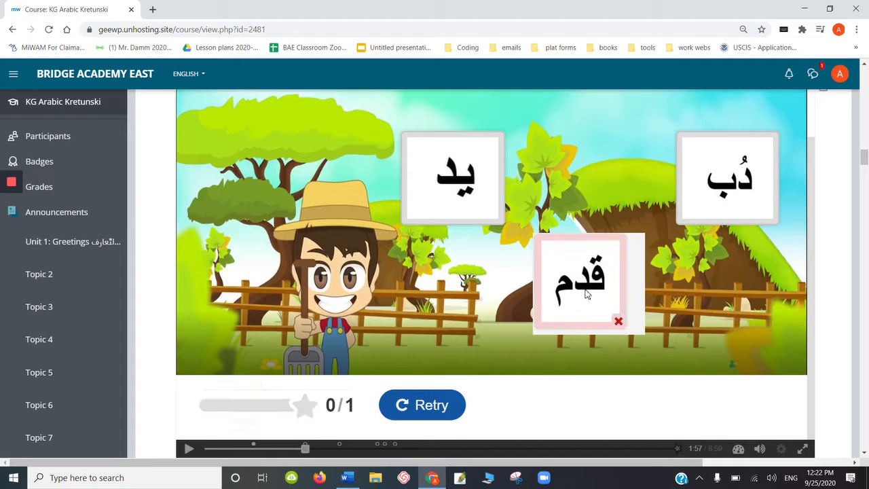
{"action": "left_click", "coordinate": [445, 415]}
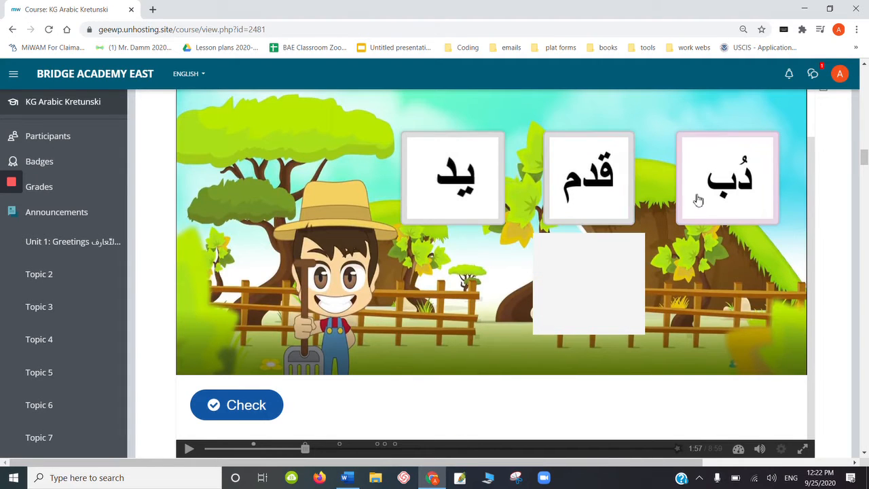
- Drop the word دُب into the answer box, check the answer, and continue the video
{"action": "left_click_drag", "start_coordinate": [702, 188], "coordinate": [563, 301]}
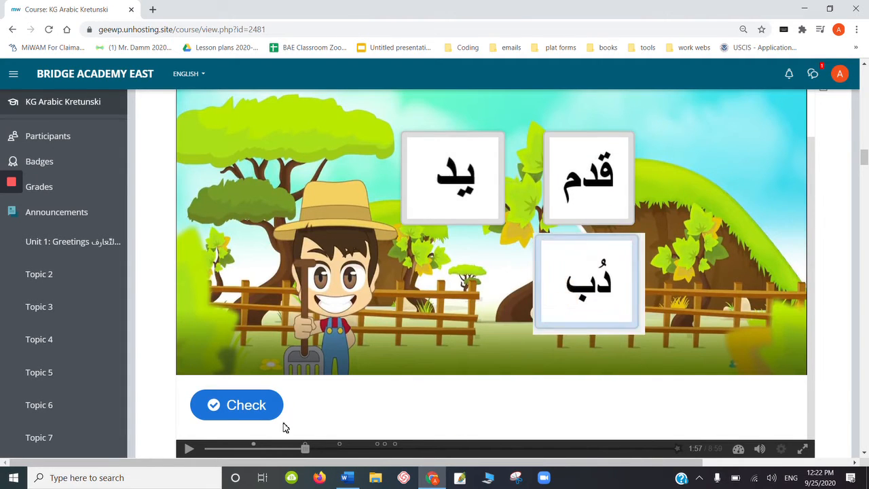
{"action": "left_click", "coordinate": [254, 417]}
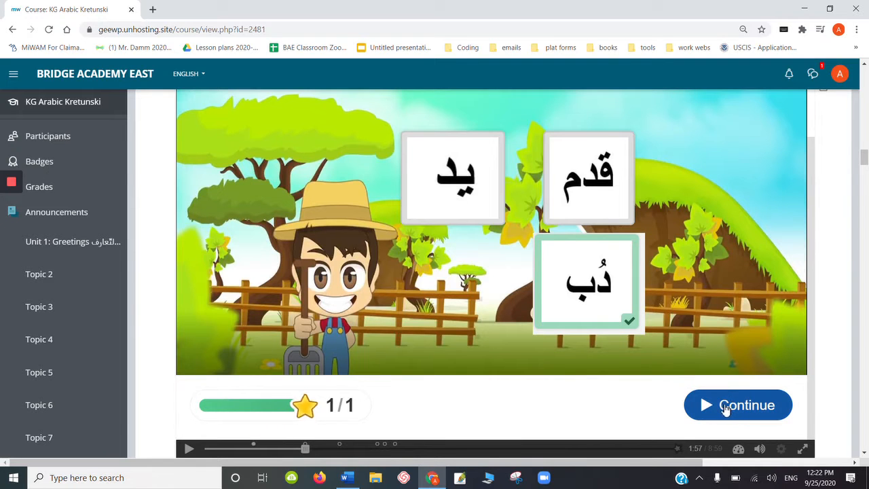
{"action": "left_click", "coordinate": [719, 406]}
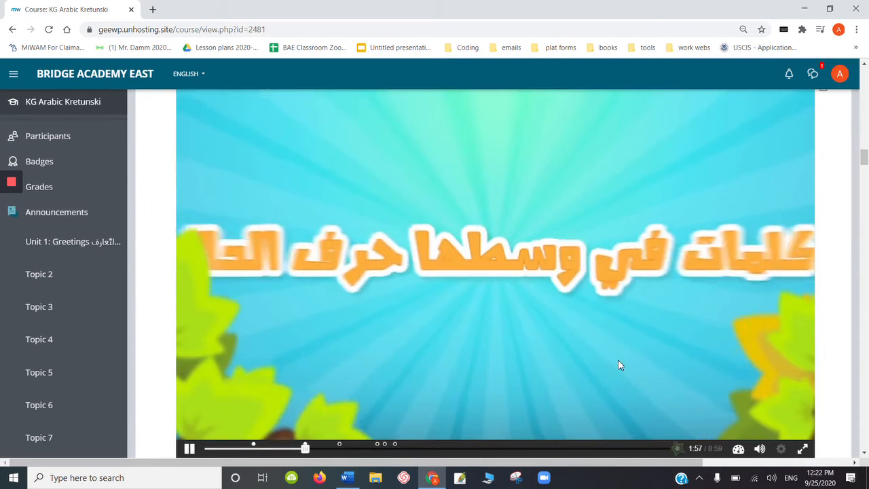
- Skip to the middle-Dal question, drop هدية into the answer box, check it, and continue
{"action": "left_click", "coordinate": [333, 448]}
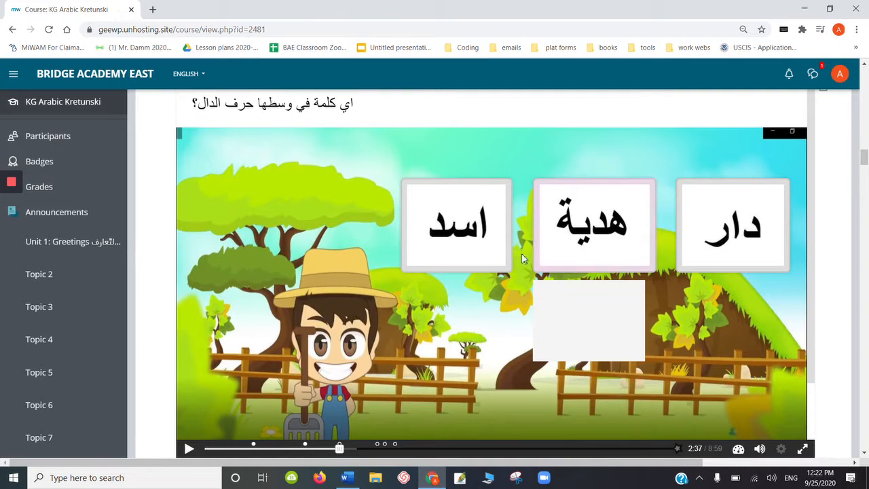
{"action": "left_click_drag", "start_coordinate": [591, 222], "coordinate": [584, 339]}
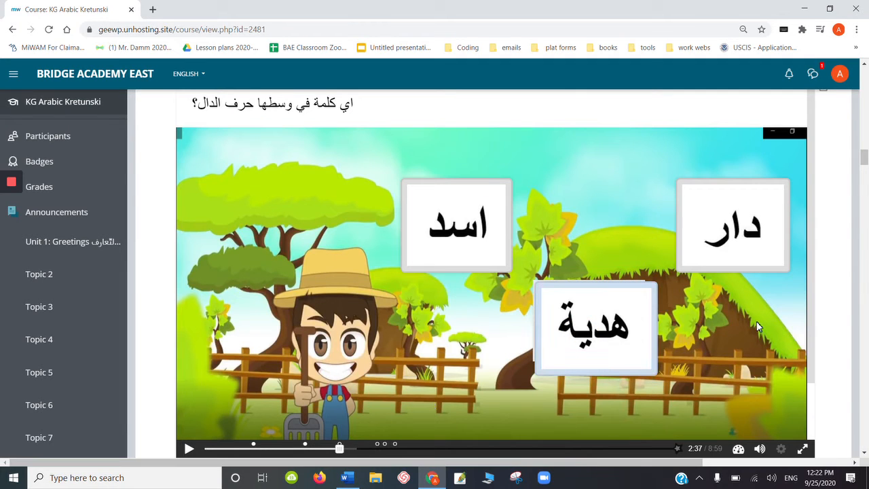
{"action": "scroll", "coordinate": [810, 355], "scroll_direction": "down", "scroll_amount": 1}
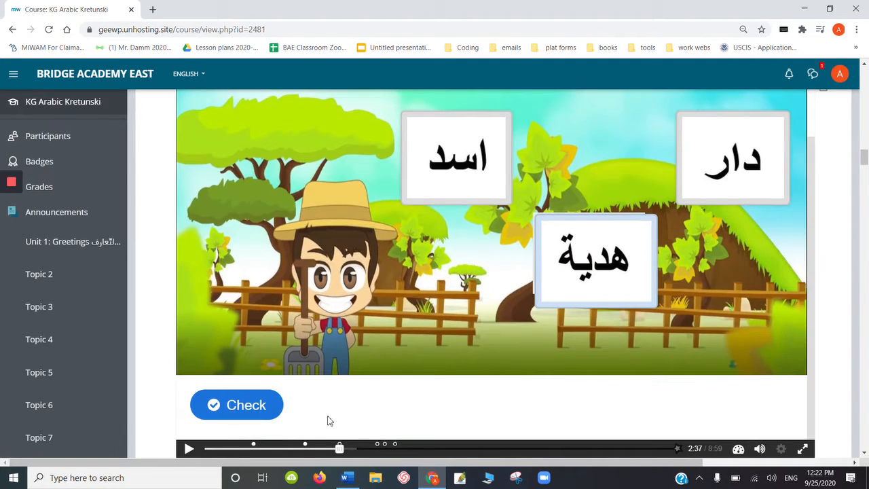
{"action": "left_click", "coordinate": [264, 405]}
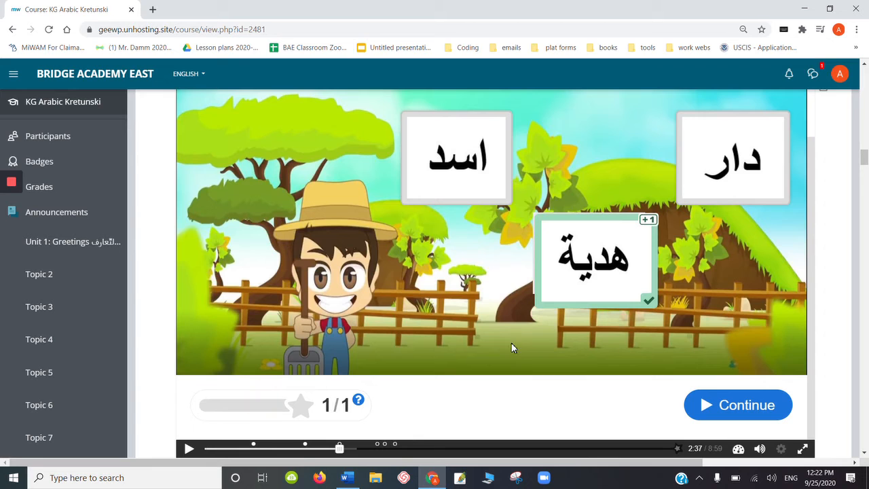
{"action": "left_click", "coordinate": [707, 408]}
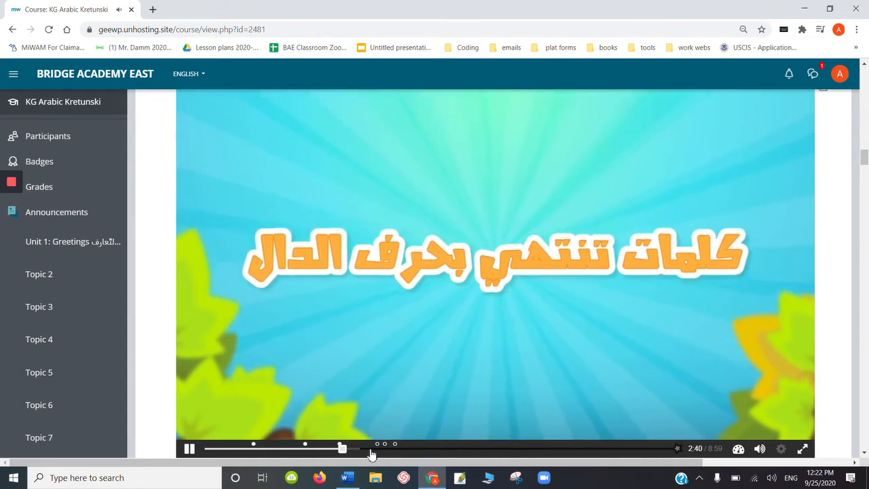
- Skip to the multiple-choice Dal question, try an answer, and retry the question
{"action": "left_click", "coordinate": [371, 449]}
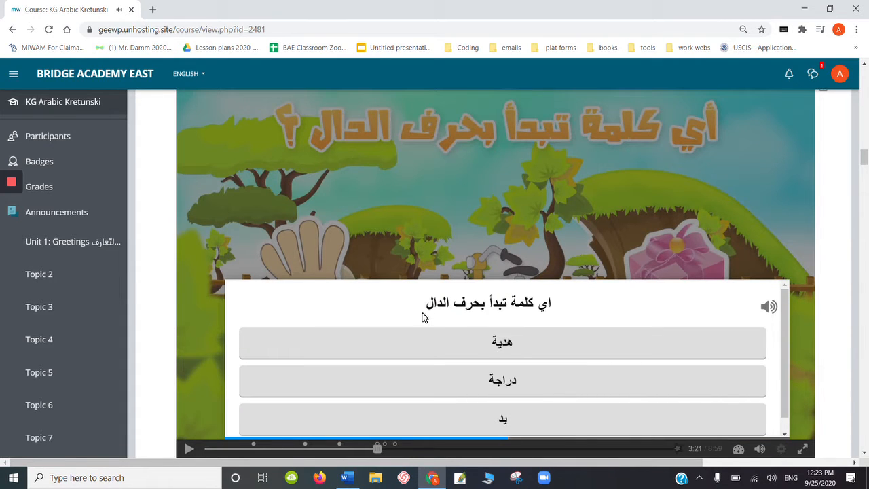
{"action": "left_click", "coordinate": [513, 356]}
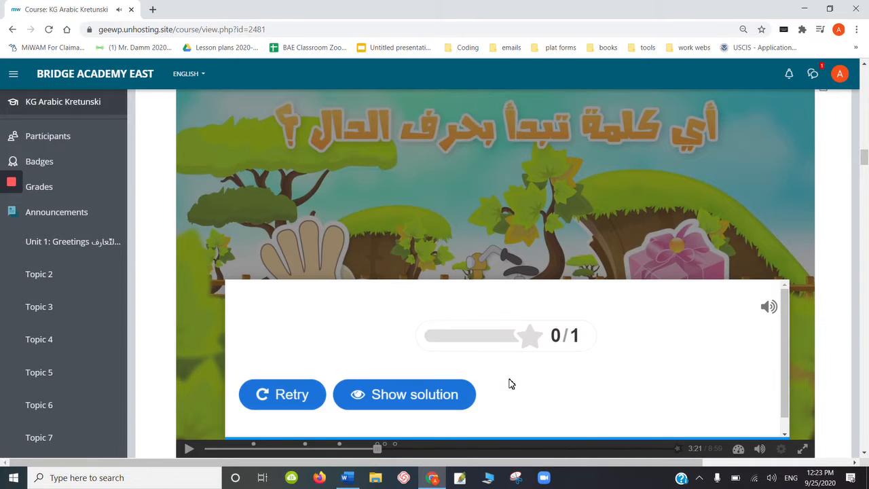
{"action": "left_click", "coordinate": [283, 396]}
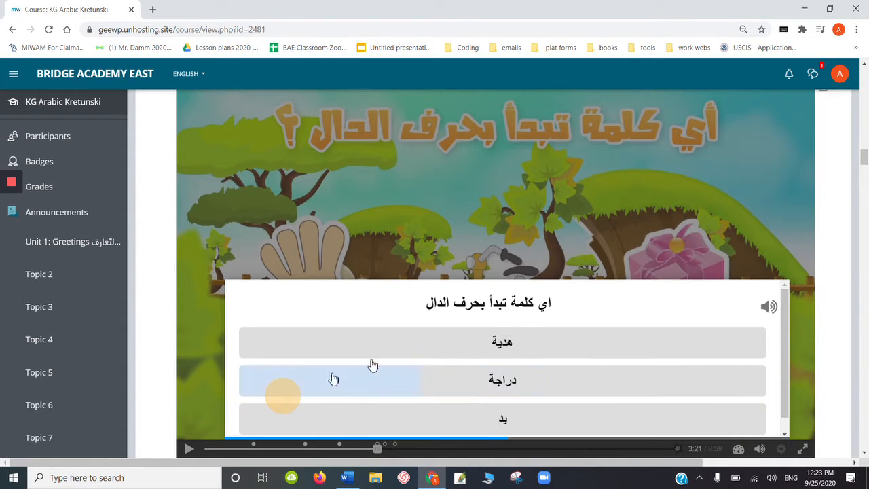
- Choose دراجة as the word starting with Dal, continue, and pause the video
{"action": "left_click", "coordinate": [510, 382]}
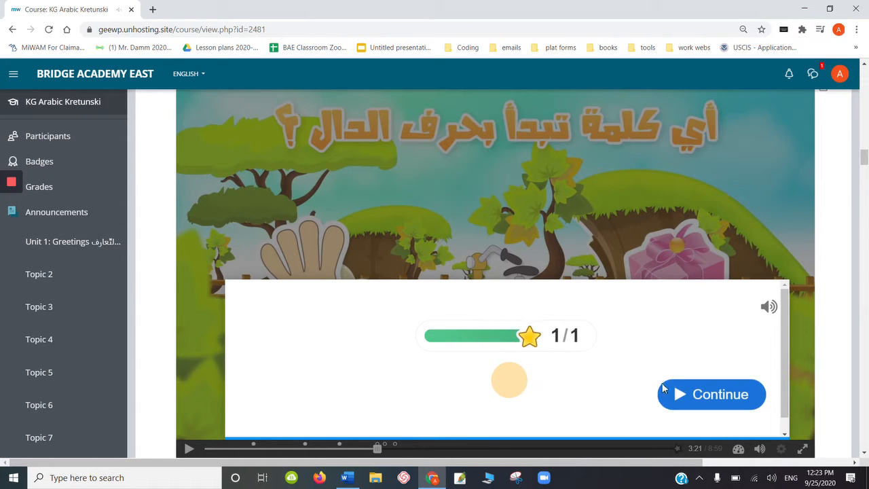
{"action": "left_click", "coordinate": [699, 397]}
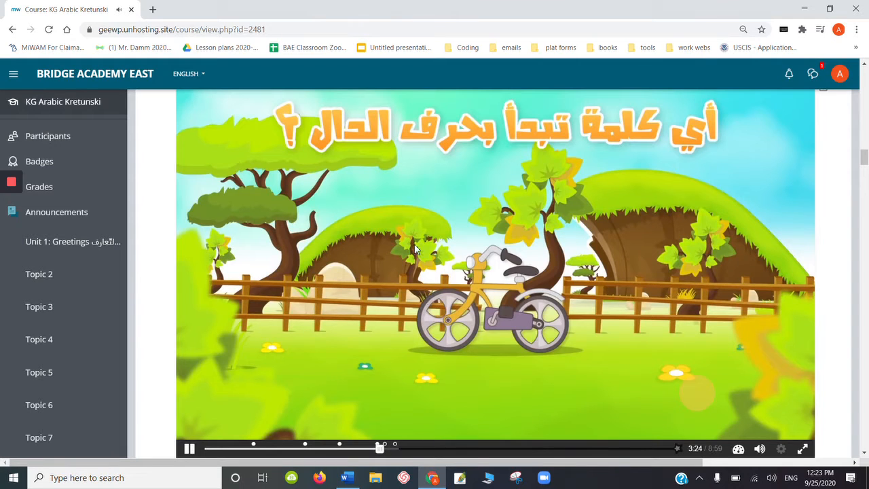
{"action": "left_click", "coordinate": [189, 449]}
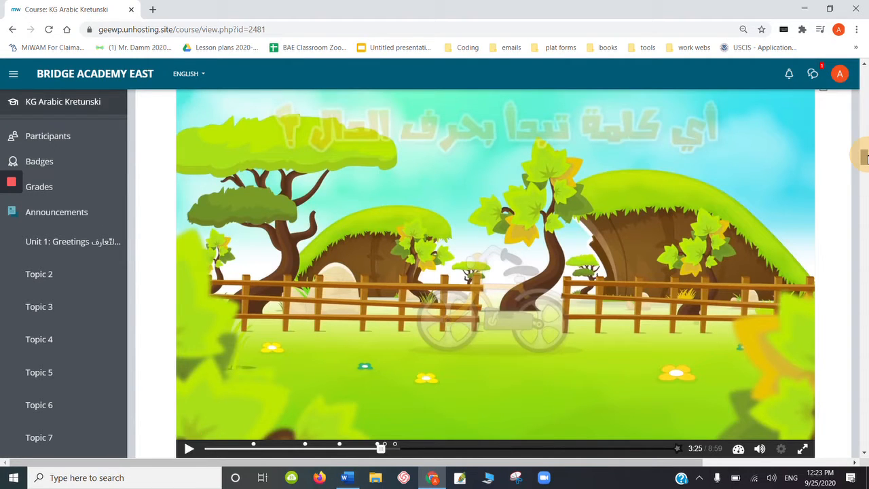
- Open a new browser tab
{"action": "left_click_drag", "start_coordinate": [867, 156], "coordinate": [867, 155]}
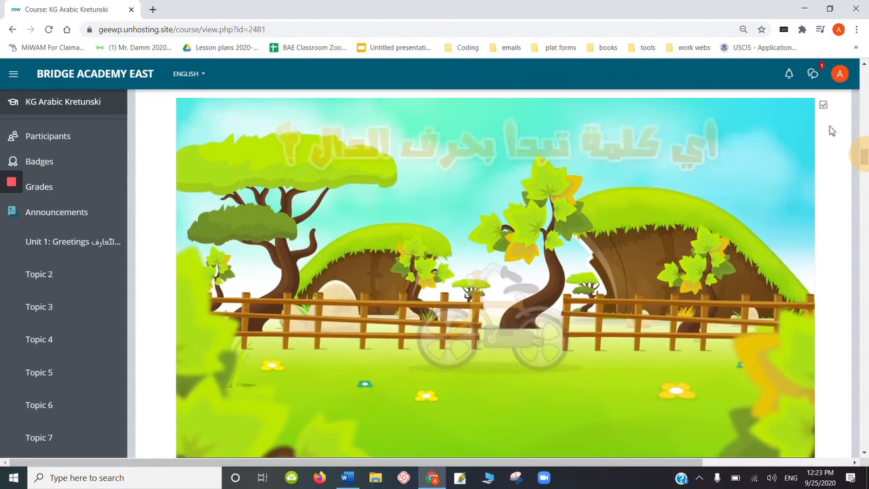
{"action": "left_click", "coordinate": [152, 9]}
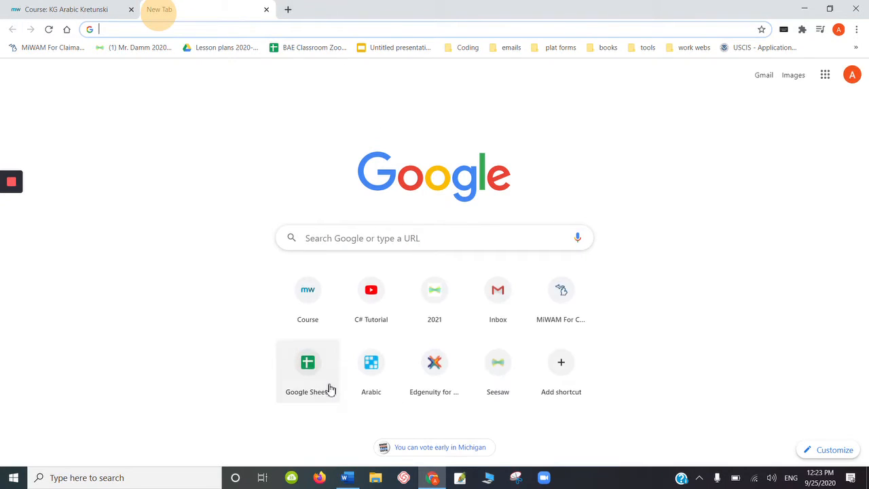
- Bring up the 4K Video Downloader window, close it, reopen it, and minimize it
{"action": "left_click", "coordinate": [291, 477]}
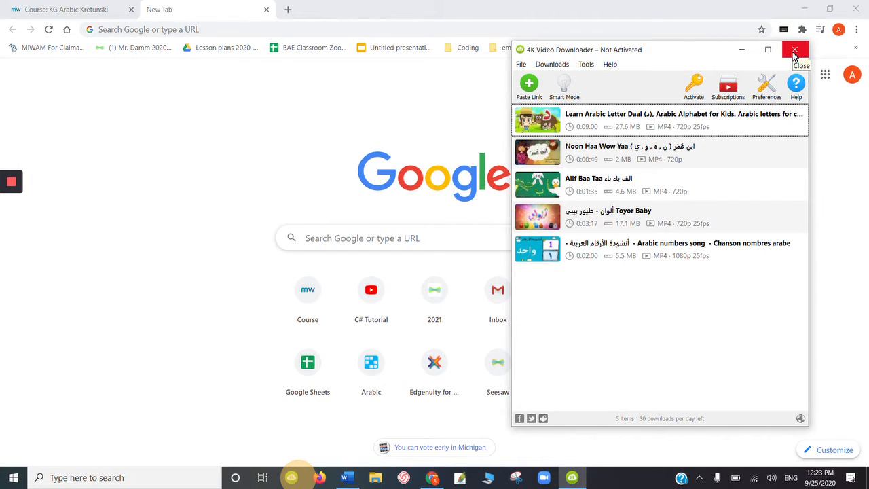
{"action": "left_click", "coordinate": [794, 52]}
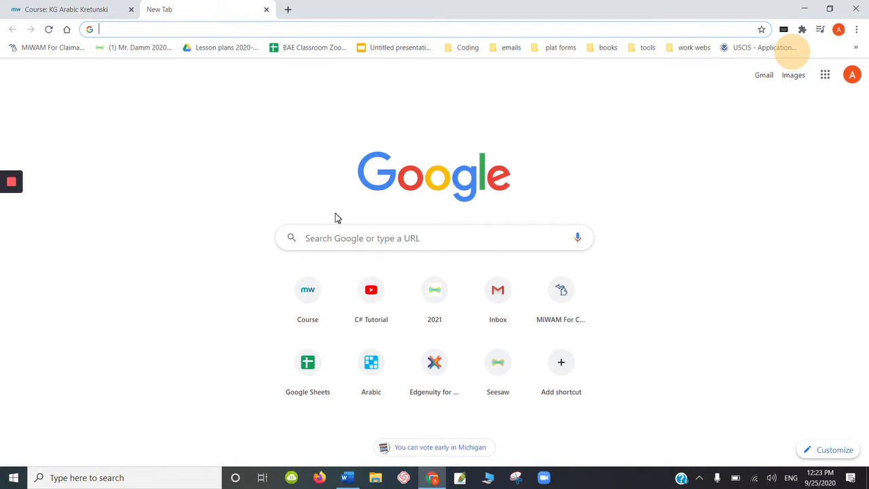
{"action": "left_click", "coordinate": [223, 30]}
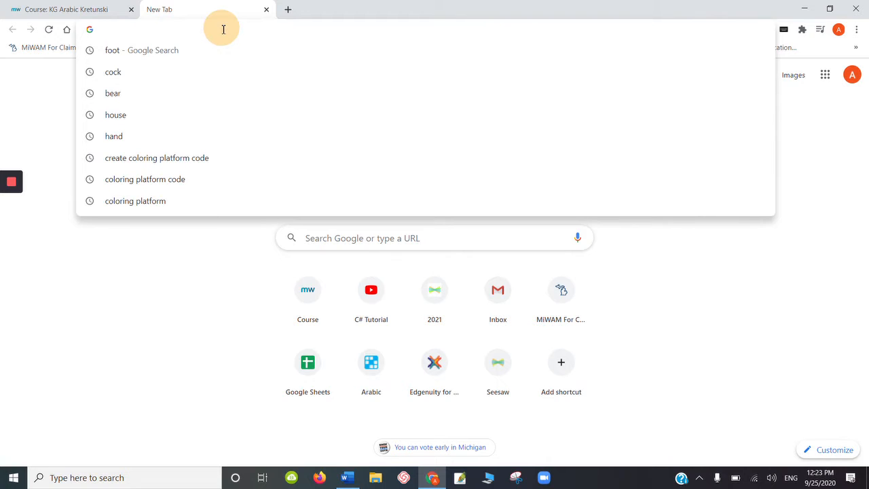
{"action": "left_click", "coordinate": [293, 479]}
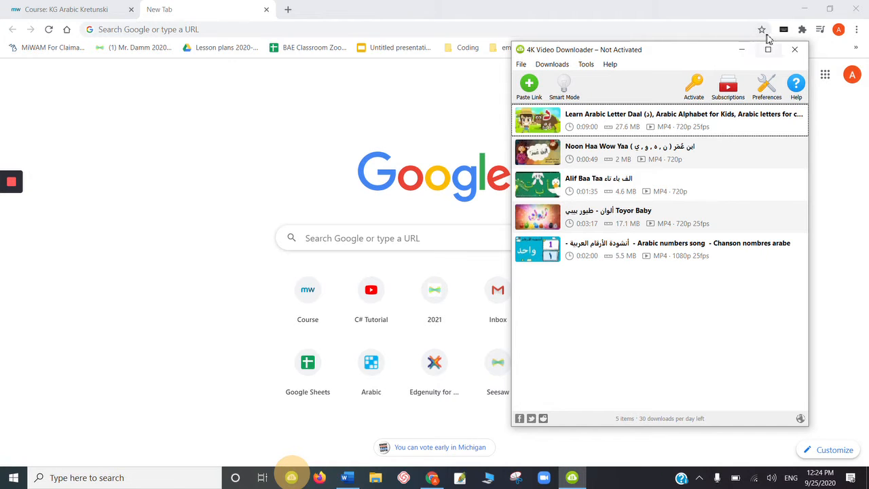
{"action": "left_click", "coordinate": [741, 49]}
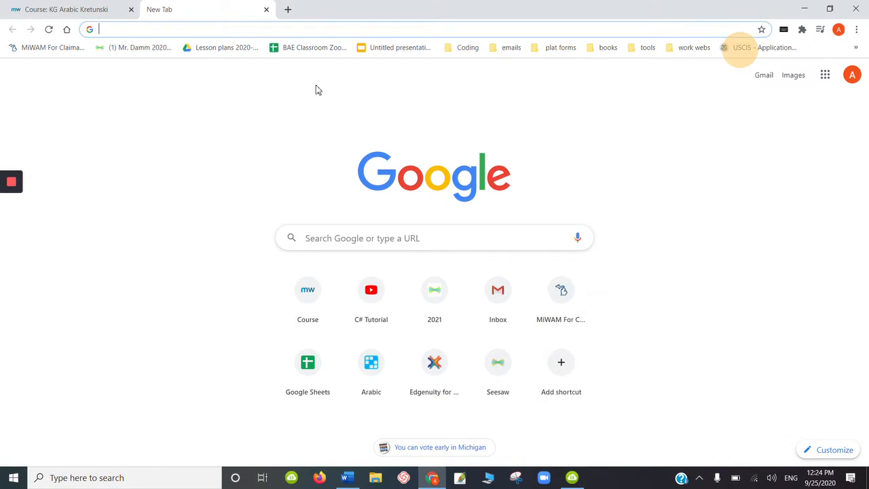
- Search Google for 4k video downloader and open the 4kdownload.com product page from the results
{"action": "left_click", "coordinate": [379, 235]}
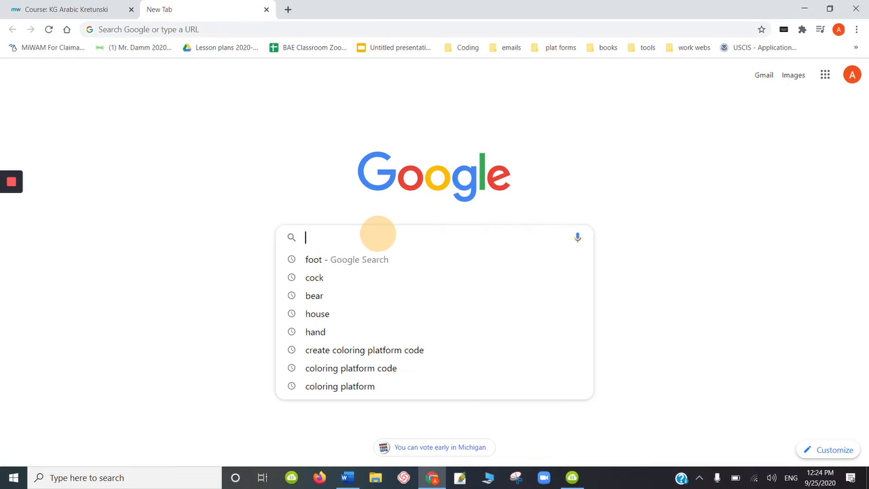
{"action": "type", "text": "4"}
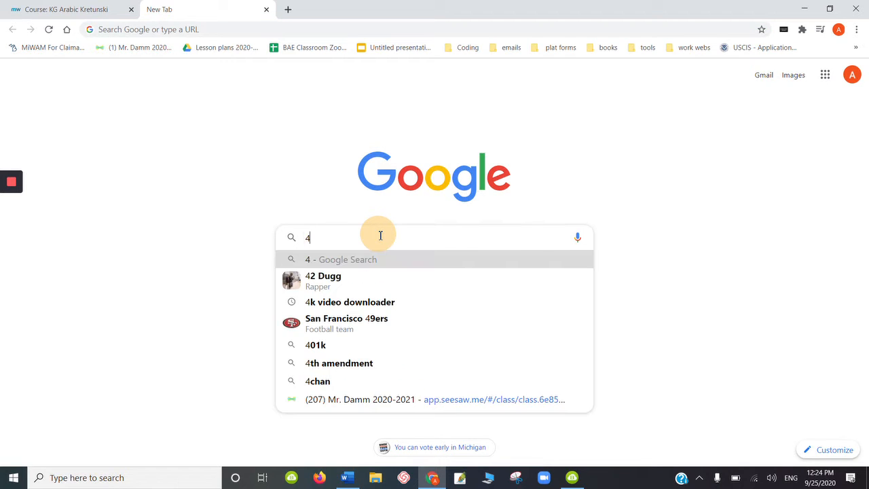
{"action": "type", "text": "k video do"}
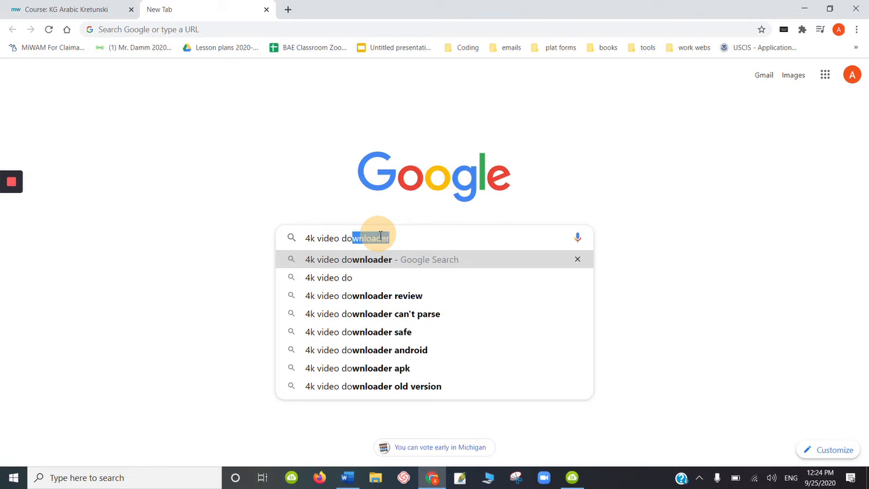
{"action": "left_click", "coordinate": [372, 265]}
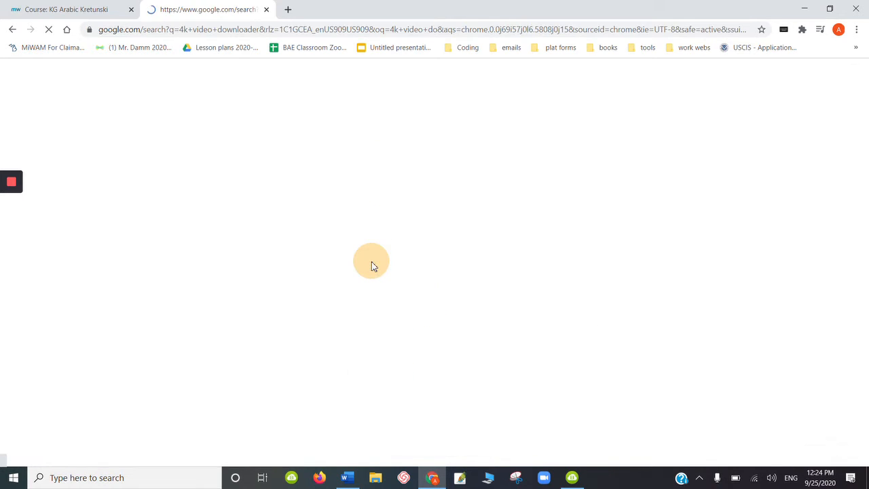
{"action": "left_click", "coordinate": [204, 177]}
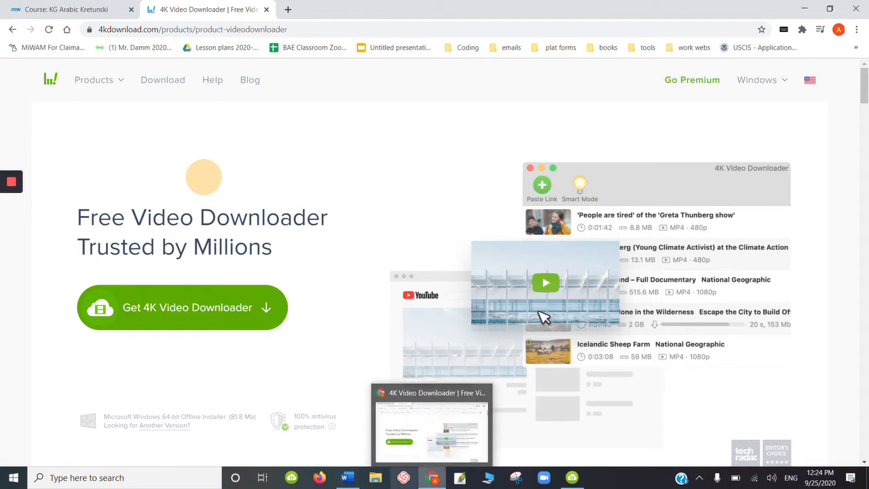
{"action": "mouse_move", "coordinate": [346, 479]}
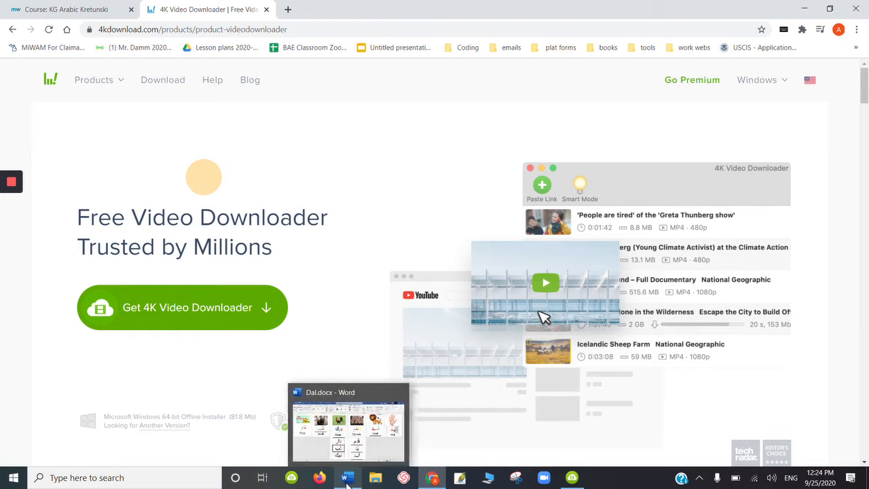
{"action": "left_click", "coordinate": [293, 479]}
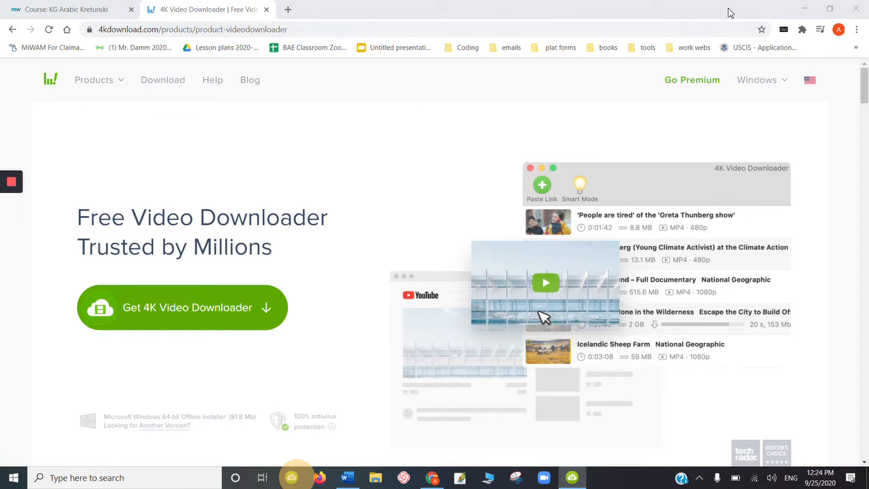
{"action": "left_click", "coordinate": [429, 61]}
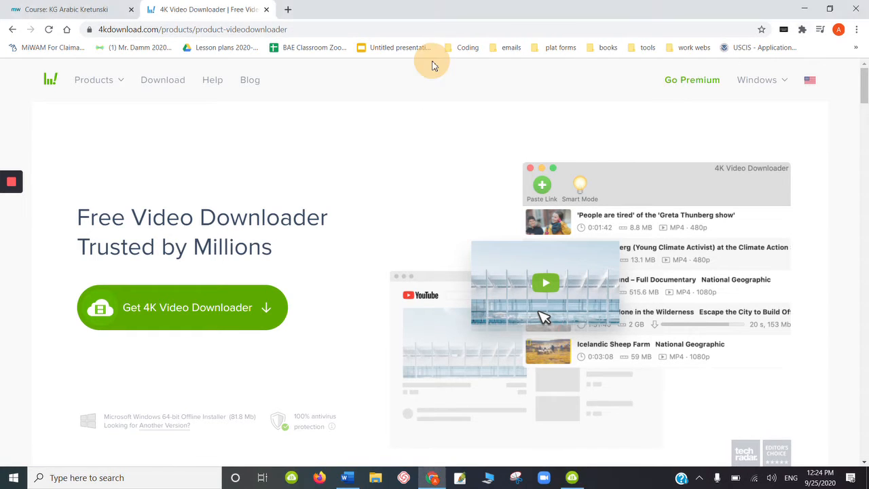
{"action": "left_click", "coordinate": [238, 12]}
- Open a new tab, go to YouTube through the C# Tutorial shortcut, and pause the playing video
{"action": "left_click", "coordinate": [286, 11]}
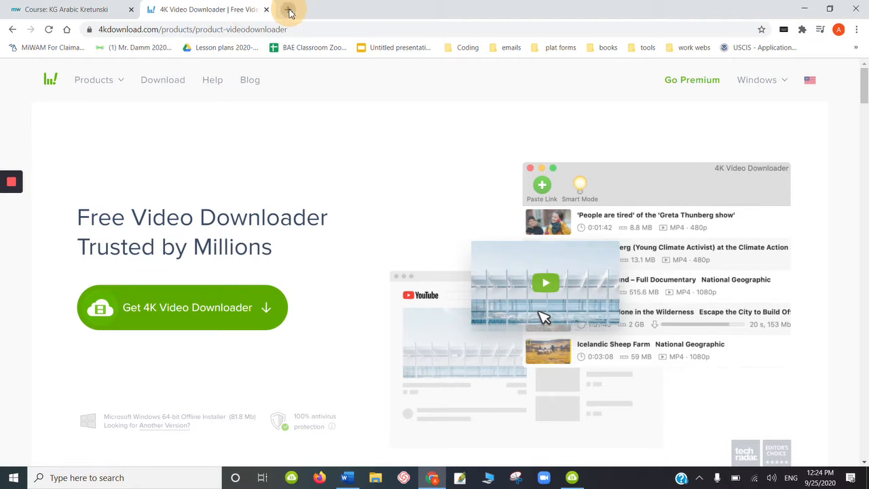
{"action": "left_click", "coordinate": [373, 295]}
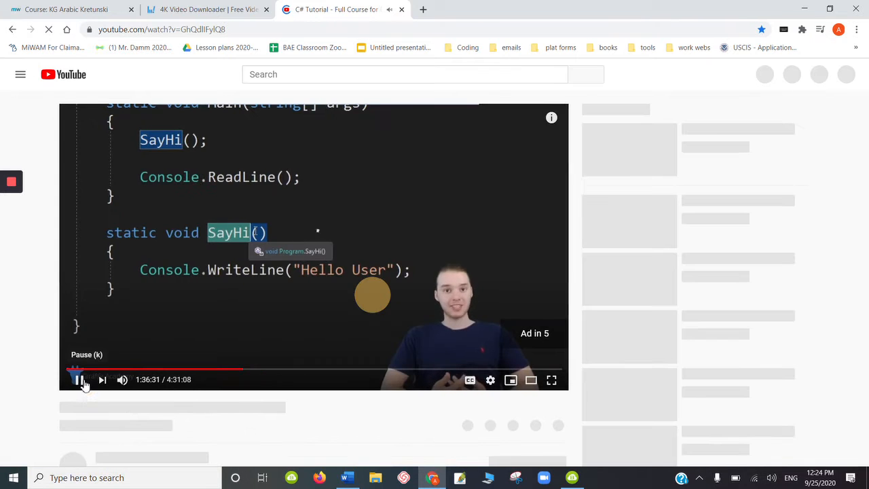
{"action": "left_click", "coordinate": [81, 381]}
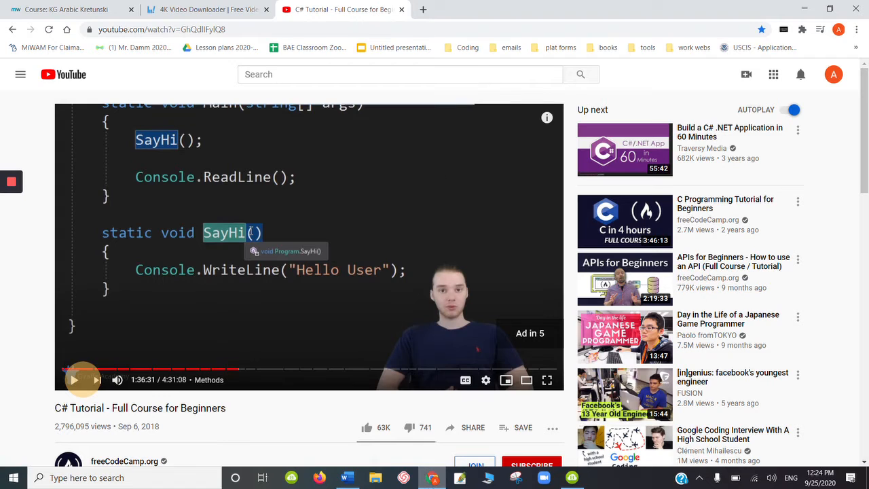
- Search YouTube for سباق الحروف حرف الدال from recent searches and open the first Dal letter race video
{"action": "left_click", "coordinate": [374, 76]}
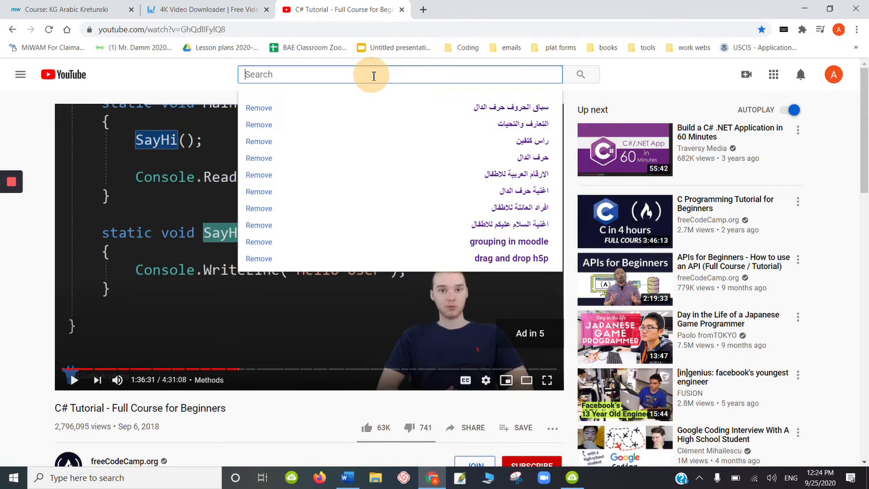
{"action": "left_click", "coordinate": [518, 109]}
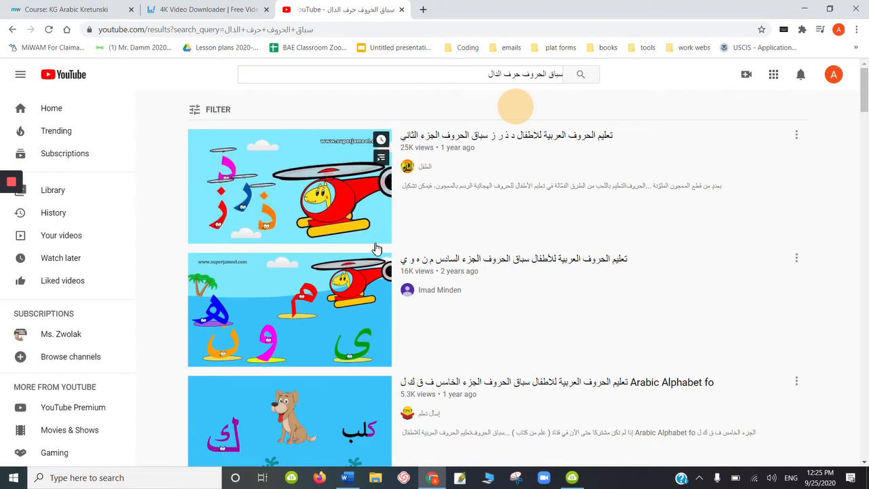
{"action": "left_click", "coordinate": [312, 194]}
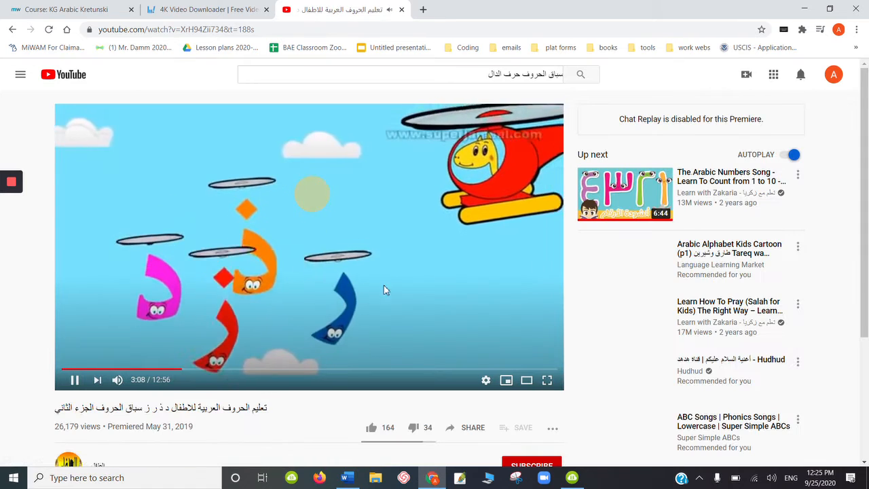
- Pause the Dal video and copy its URL from the address bar
{"action": "left_click", "coordinate": [309, 217]}
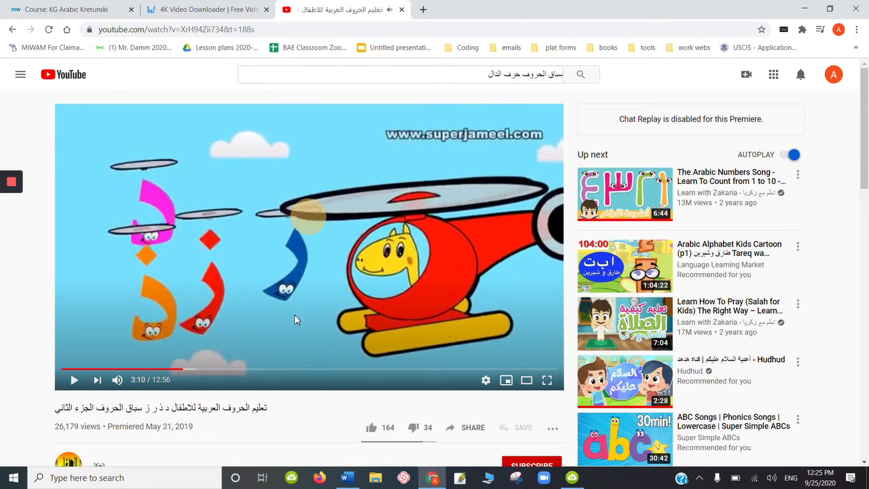
{"action": "left_click", "coordinate": [233, 30]}
{"action": "right_click", "coordinate": [233, 33]}
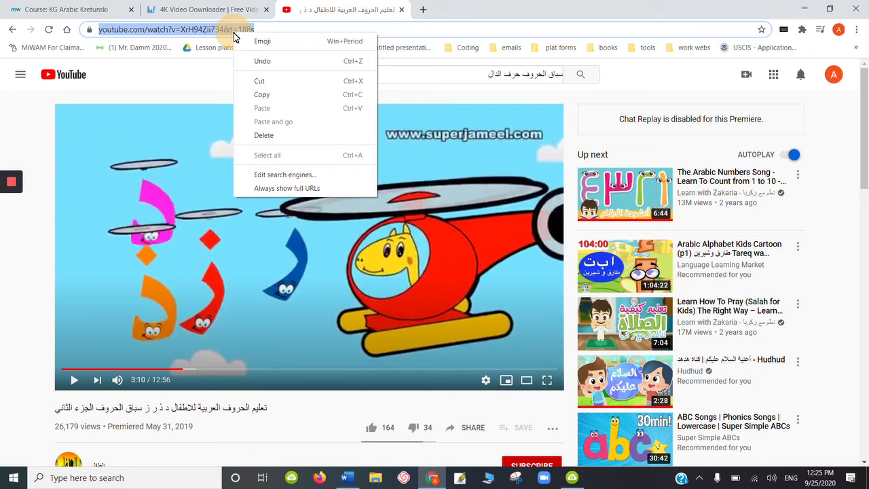
{"action": "left_click", "coordinate": [261, 94]}
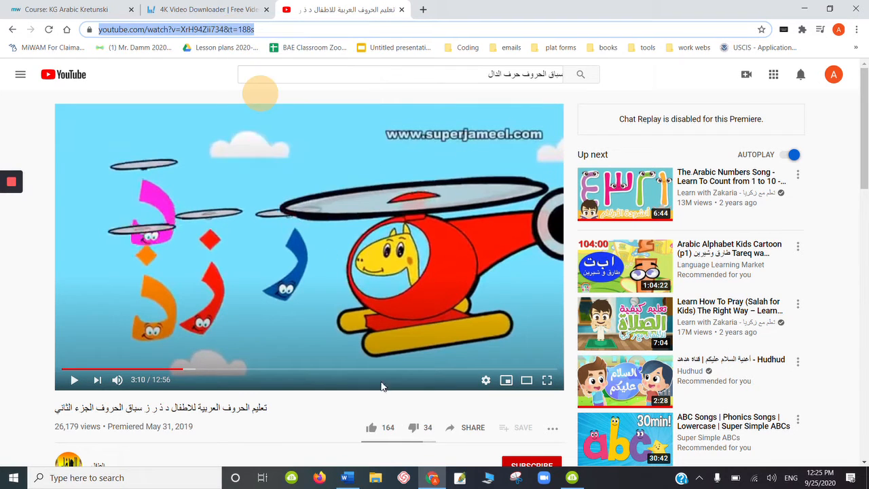
- Paste the copied link into 4K Video Downloader and download the clip as a 360p MP4
{"action": "left_click", "coordinate": [291, 478]}
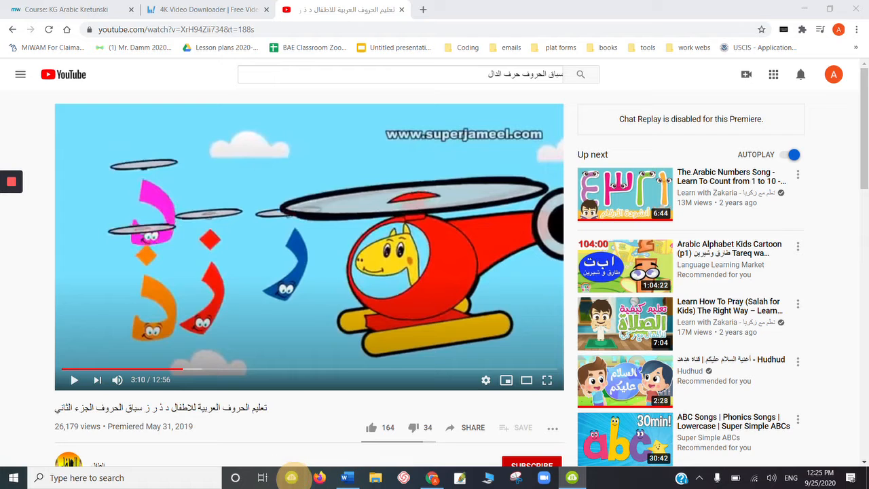
{"action": "left_click", "coordinate": [572, 478]}
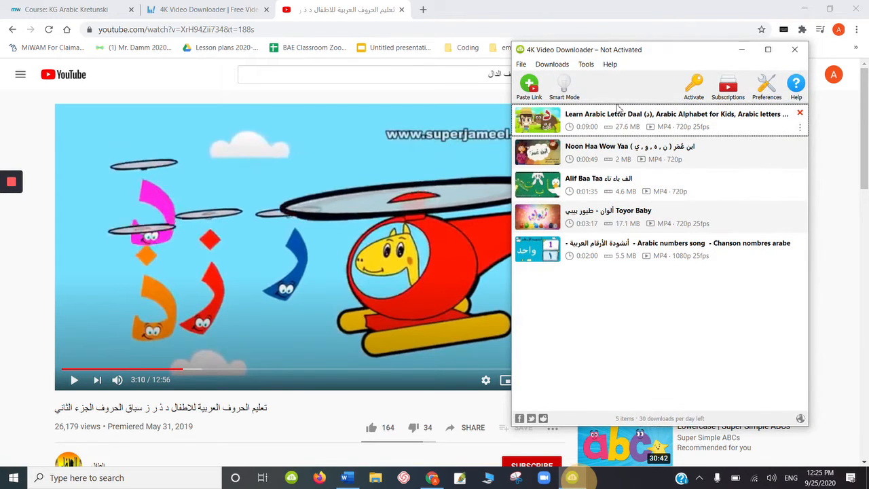
{"action": "left_click", "coordinate": [530, 85]}
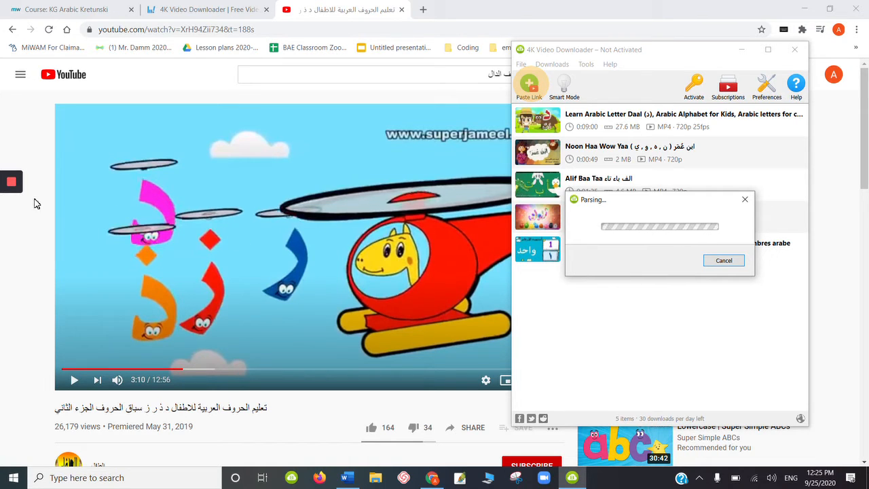
{"action": "mouse_move", "coordinate": [14, 187]}
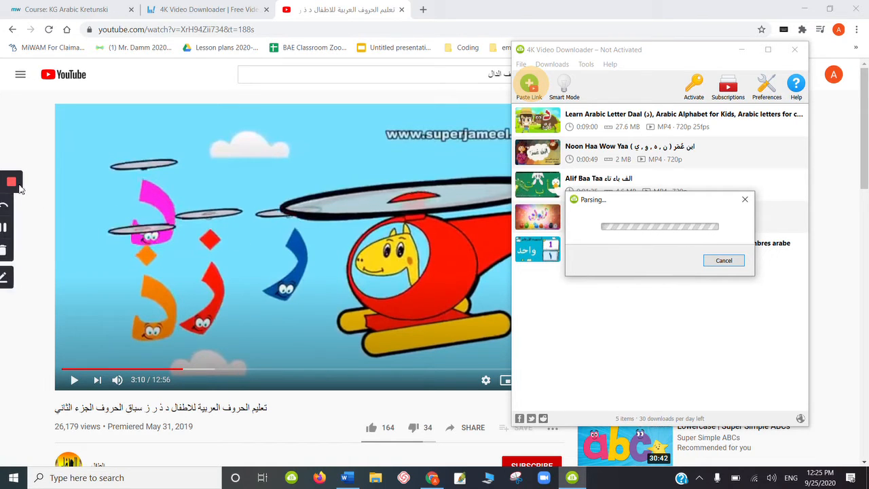
{"action": "left_click", "coordinate": [12, 230]}
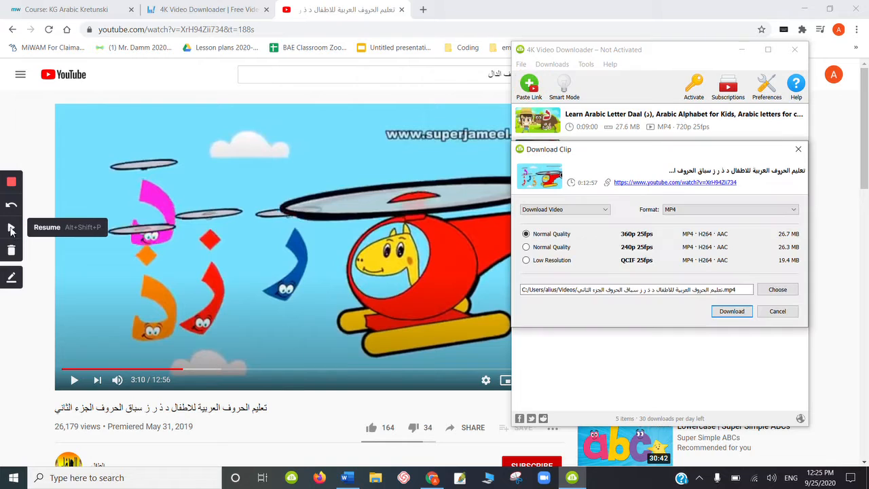
{"action": "left_click", "coordinate": [12, 230]}
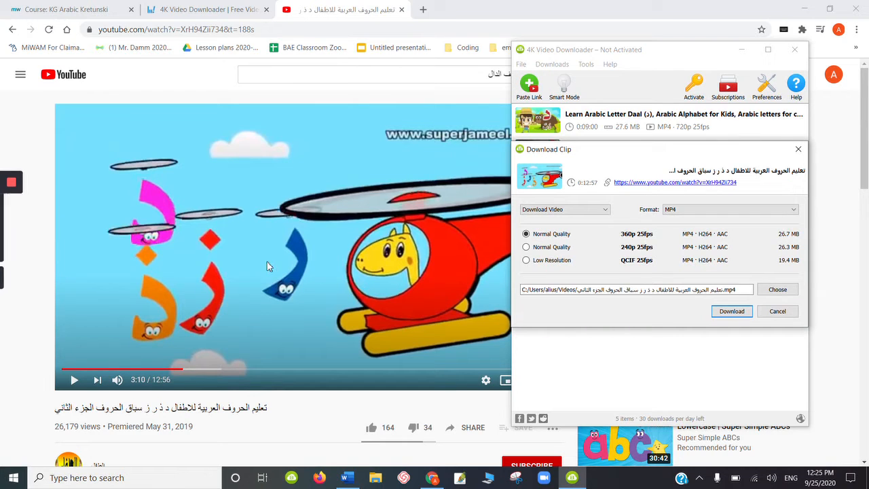
{"action": "left_click", "coordinate": [732, 311]}
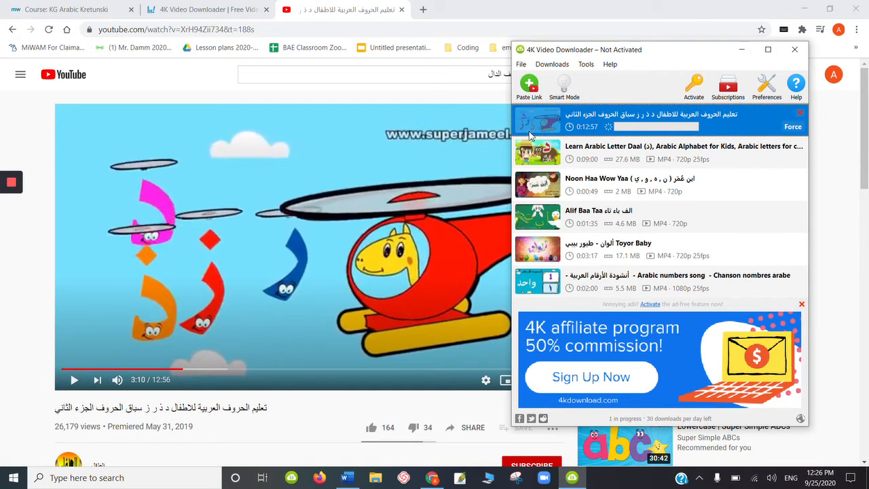
- Open the downloaded video's folder in File Explorer, browse to Videos, then minimize Explorer and the downloader
{"action": "mouse_move", "coordinate": [11, 195]}
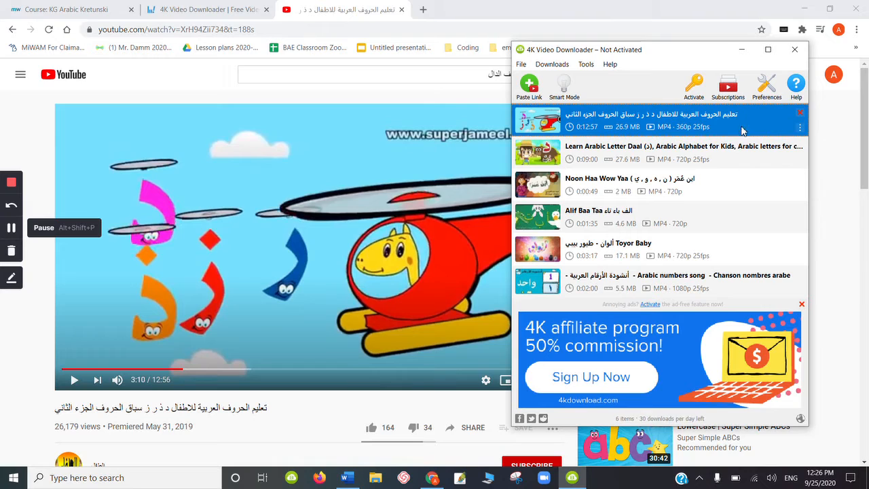
{"action": "right_click", "coordinate": [802, 131]}
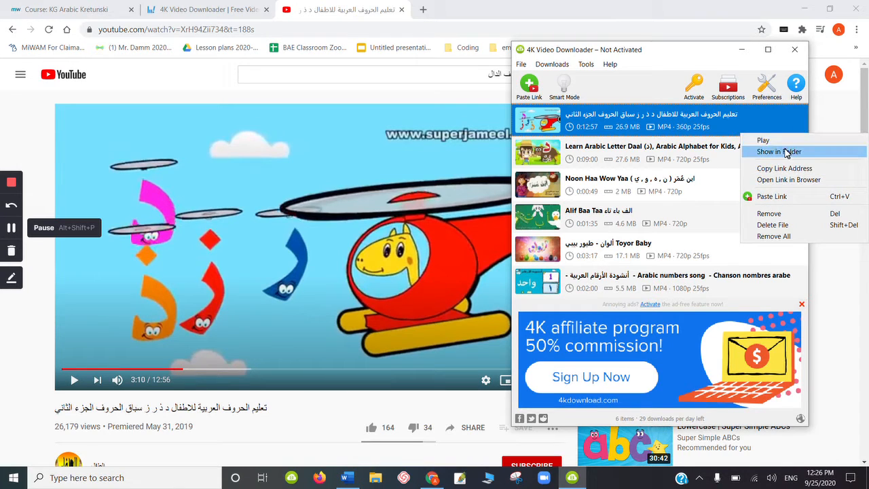
{"action": "left_click", "coordinate": [781, 153]}
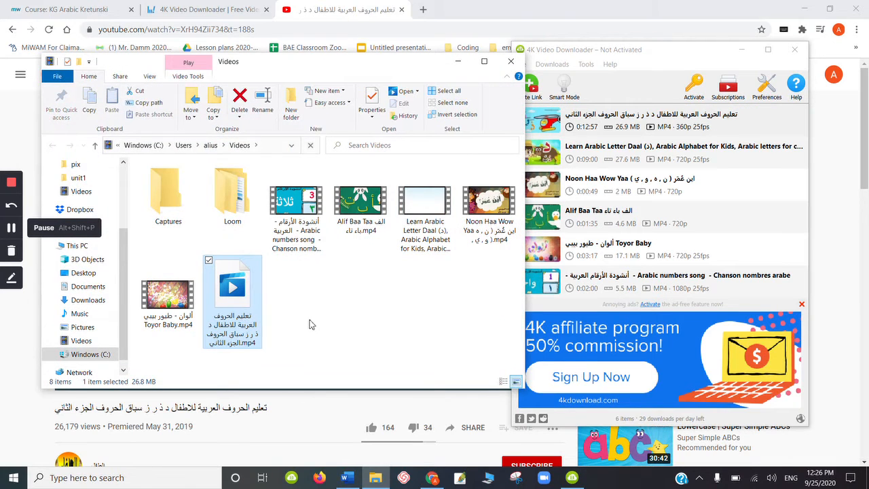
{"action": "left_click", "coordinate": [293, 314]}
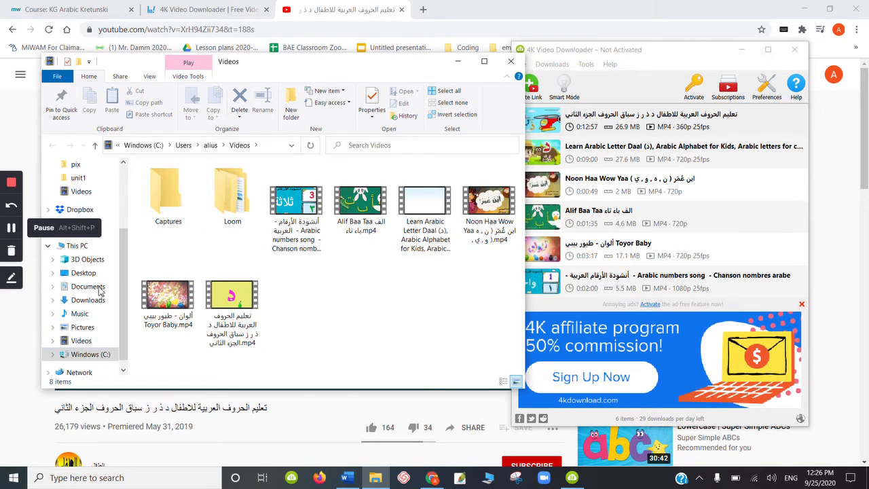
{"action": "left_click", "coordinate": [81, 341]}
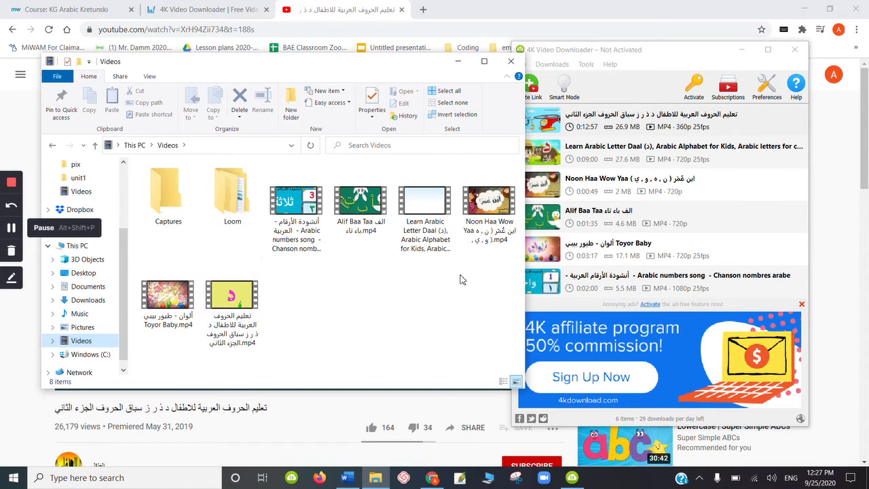
{"action": "left_click", "coordinate": [457, 61]}
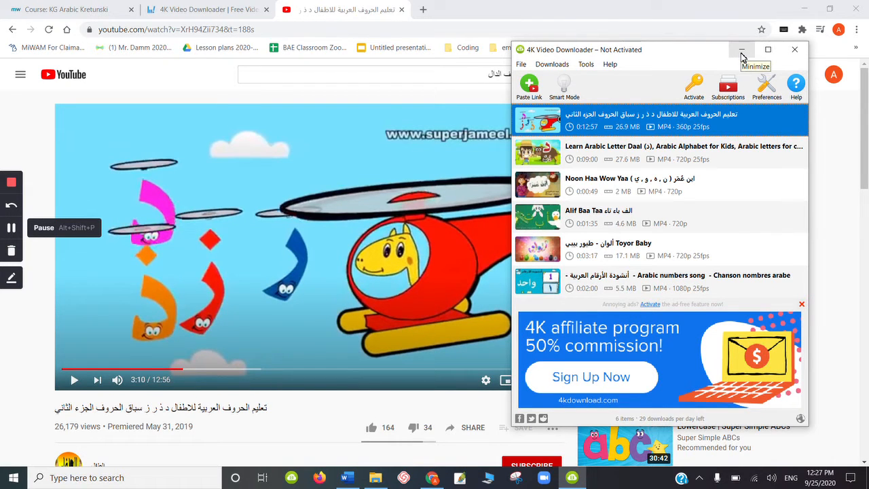
{"action": "left_click", "coordinate": [742, 50]}
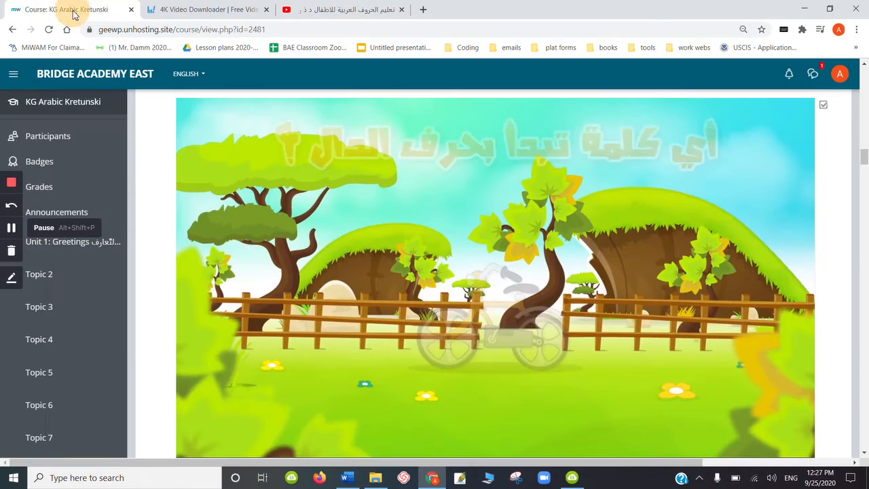
- Return to the KG Arabic Kretunski course tab and turn editing on
{"action": "left_click", "coordinate": [73, 9]}
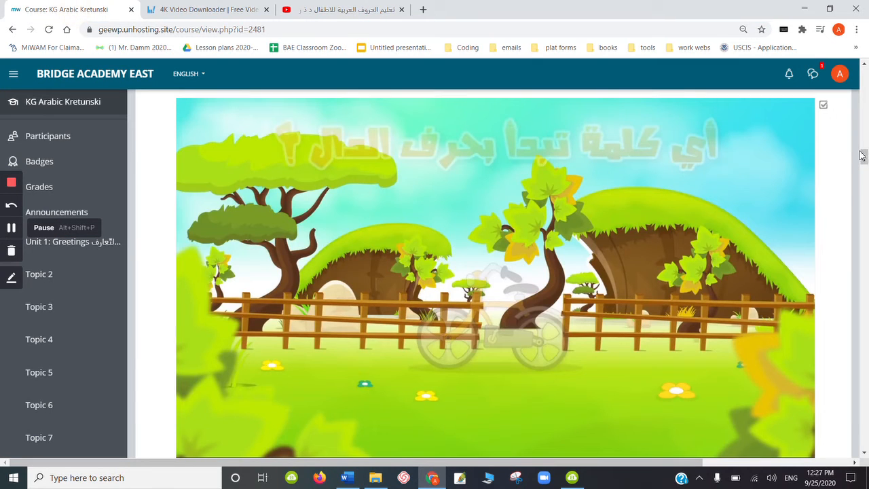
{"action": "left_click_drag", "start_coordinate": [865, 158], "coordinate": [864, 71]}
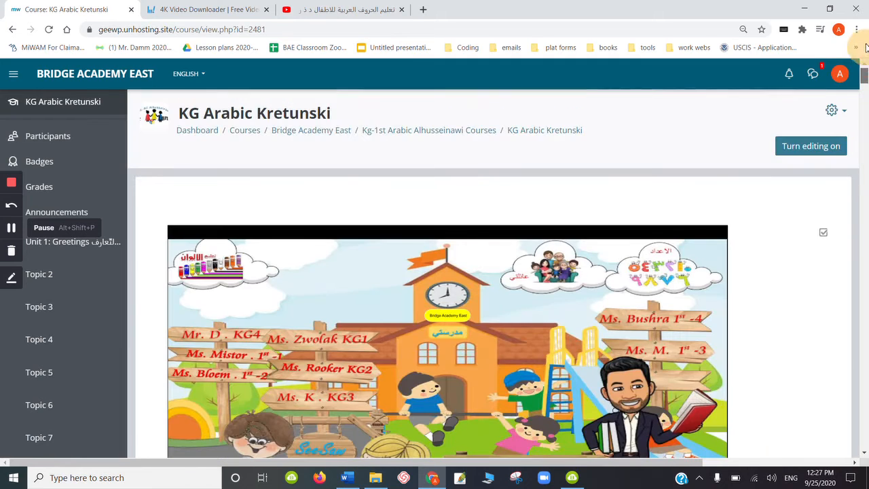
{"action": "left_click", "coordinate": [808, 145]}
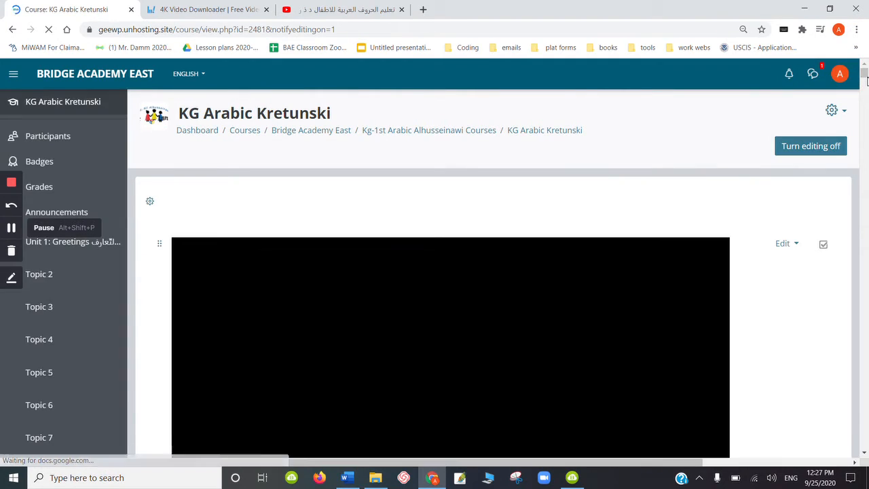
- Add a new Interactive Content activity to Unit 1: Greetings
{"action": "left_click_drag", "start_coordinate": [867, 78], "coordinate": [867, 110]}
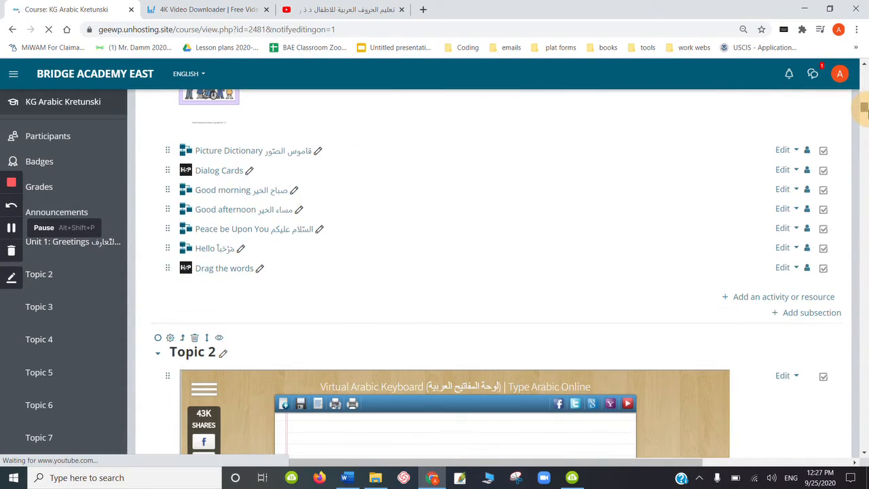
{"action": "left_click", "coordinate": [766, 299]}
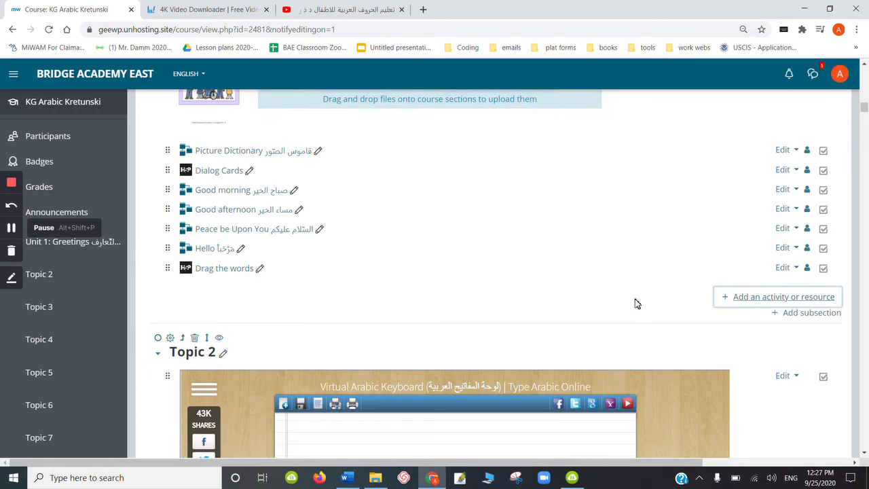
{"action": "left_click", "coordinate": [740, 299]}
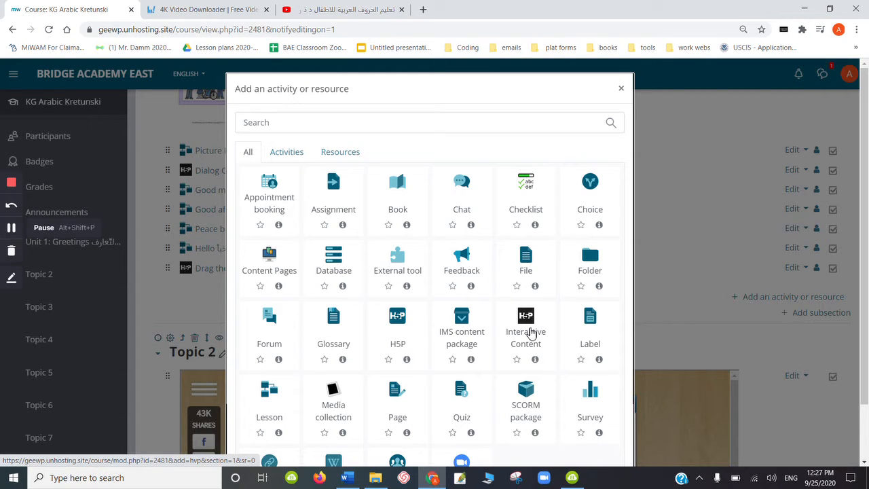
{"action": "left_click", "coordinate": [532, 333]}
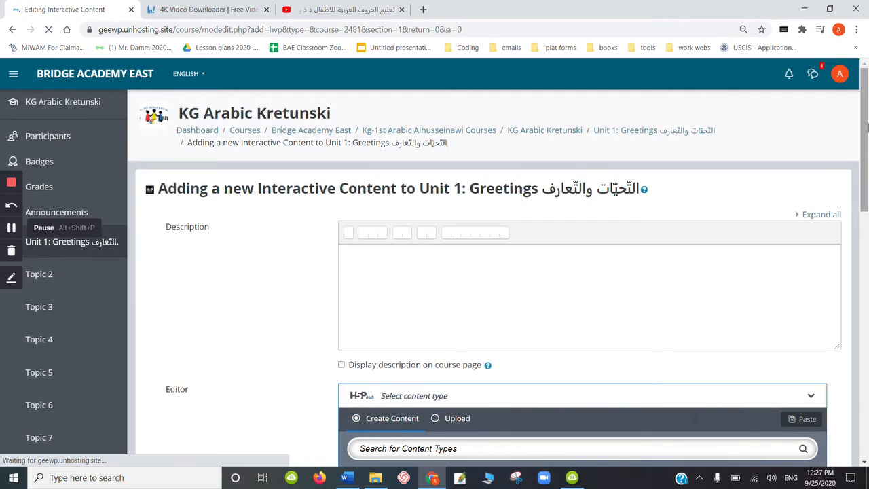
- Choose the Interactive Video content type and exit the editor tour
{"action": "left_click_drag", "start_coordinate": [864, 181], "coordinate": [866, 293]}
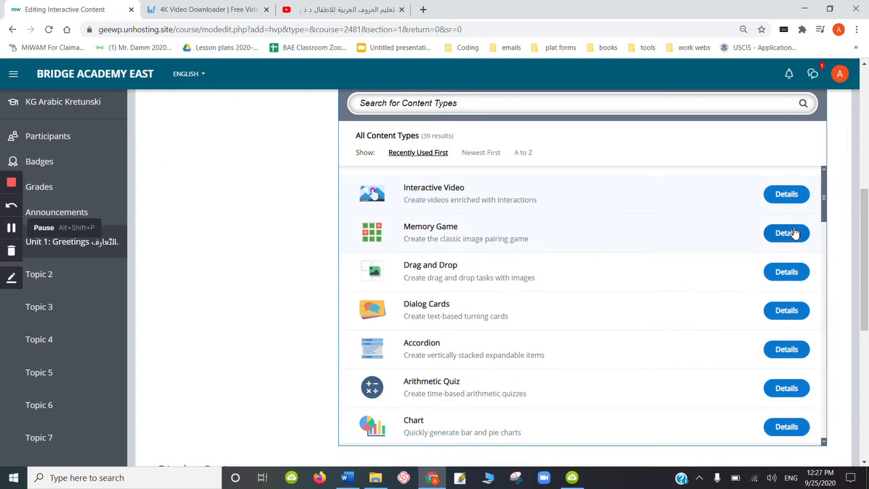
{"action": "mouse_move", "coordinate": [826, 206]}
{"action": "left_mouse_down"}
{"action": "mouse_move", "coordinate": [826, 314]}
{"action": "mouse_move", "coordinate": [817, 194]}
{"action": "left_mouse_up"}
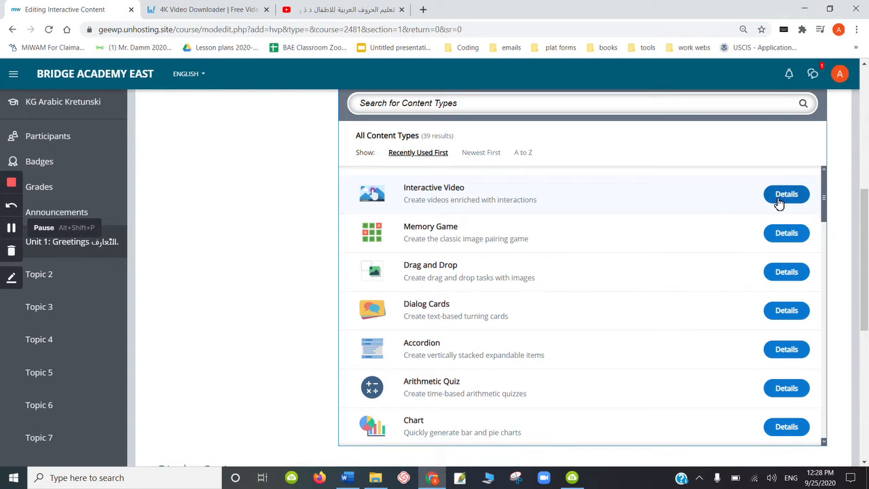
{"action": "left_click", "coordinate": [453, 196]}
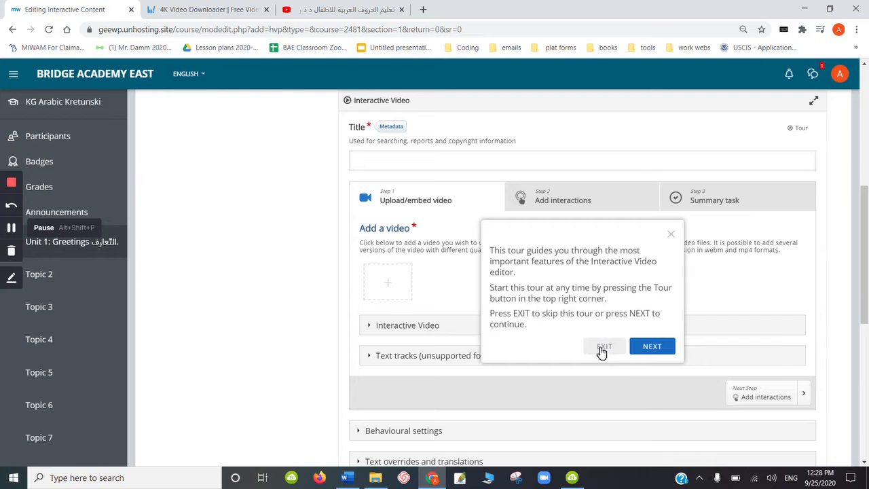
{"action": "left_click", "coordinate": [604, 348]}
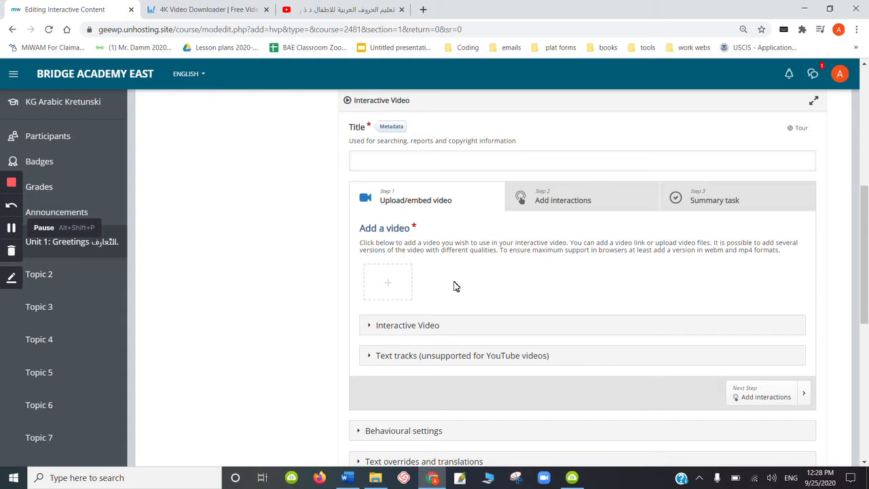
- Upload the downloaded تعليم الحروف video from the Videos folder as the interactive video file
{"action": "left_click", "coordinate": [398, 285]}
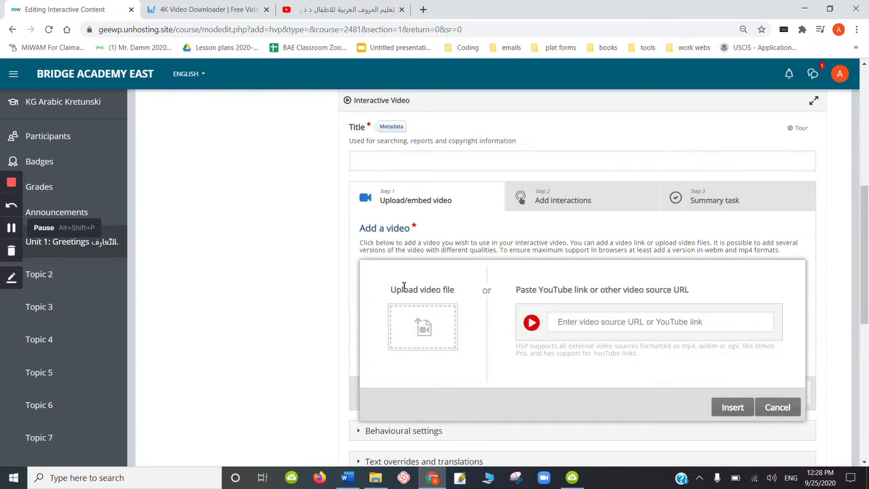
{"action": "left_click", "coordinate": [441, 325]}
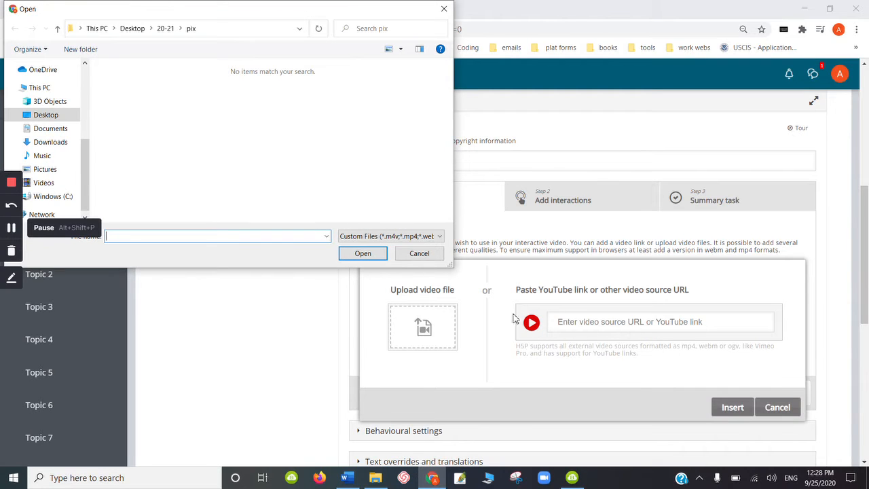
{"action": "left_click", "coordinate": [427, 254]}
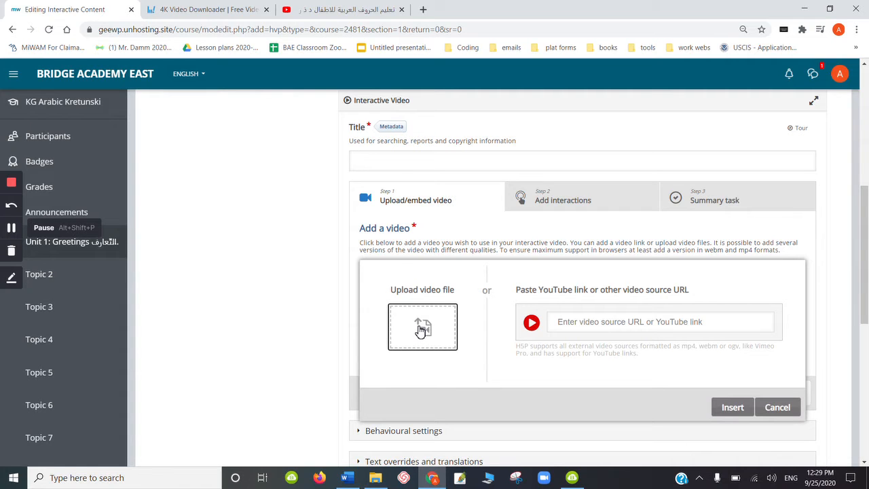
{"action": "left_click", "coordinate": [421, 330]}
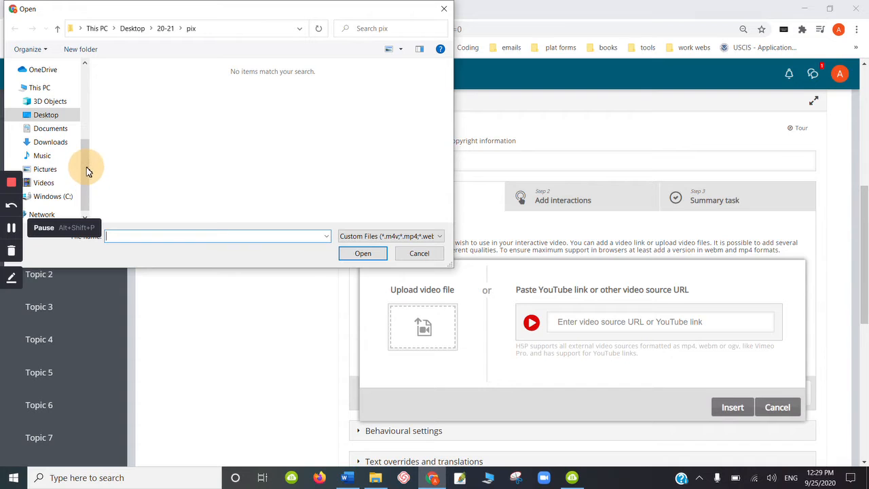
{"action": "left_click", "coordinate": [45, 183]}
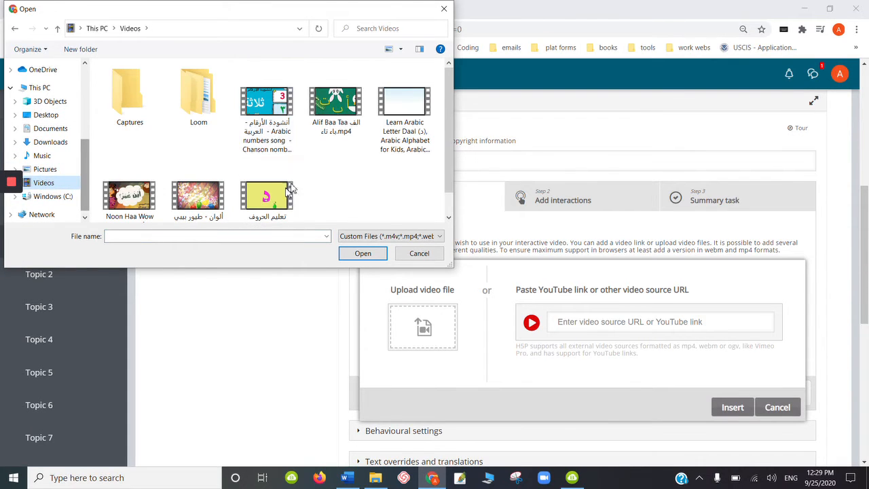
{"action": "double_click", "coordinate": [291, 188]}
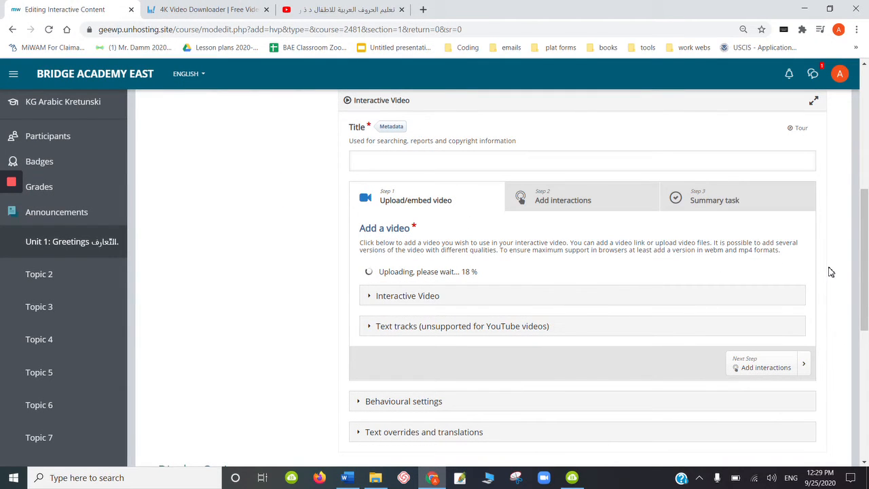
{"action": "mouse_move", "coordinate": [7, 195]}
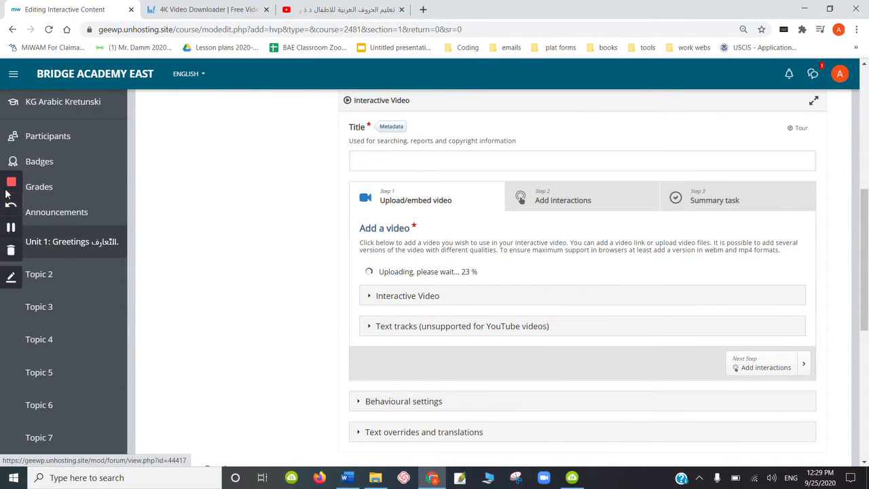
{"action": "left_click", "coordinate": [11, 228]}
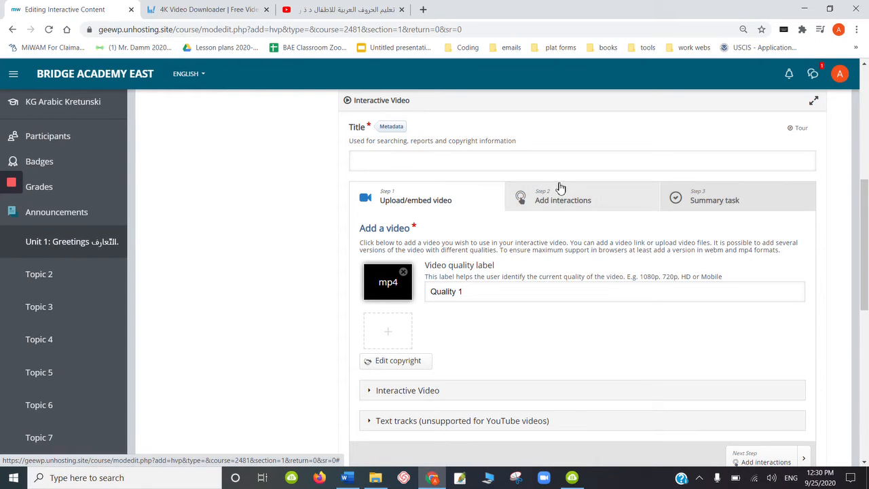
- Open the Add interactions step, exit its tour, and play the video to about 0:11
{"action": "left_click", "coordinate": [559, 207]}
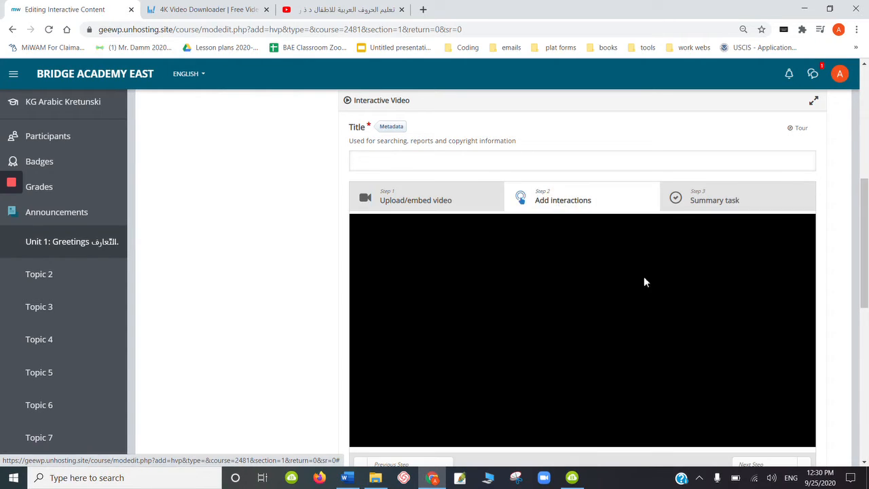
{"action": "left_click_drag", "start_coordinate": [867, 215], "coordinate": [860, 238]}
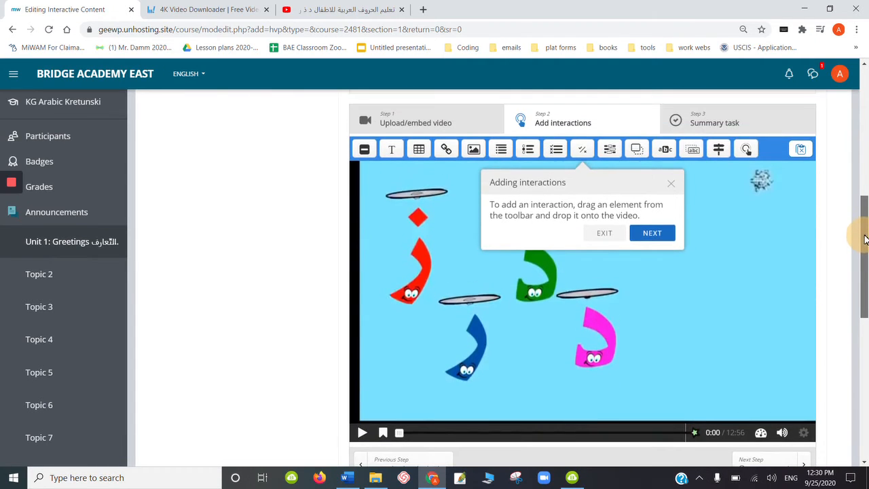
{"action": "left_click", "coordinate": [603, 234]}
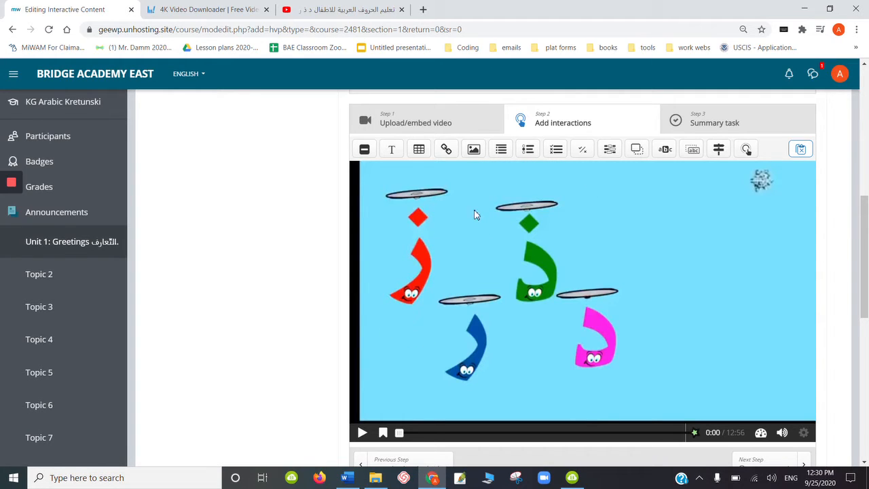
{"action": "left_click", "coordinate": [363, 432]}
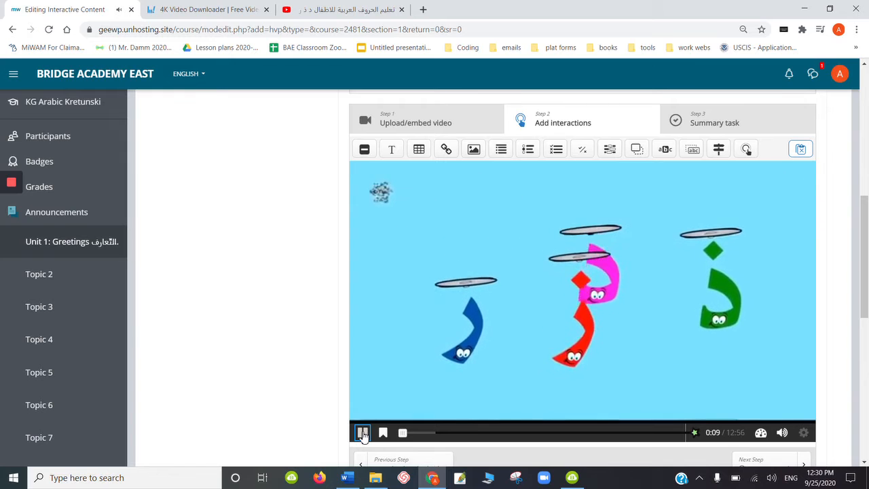
{"action": "left_click", "coordinate": [362, 433]}
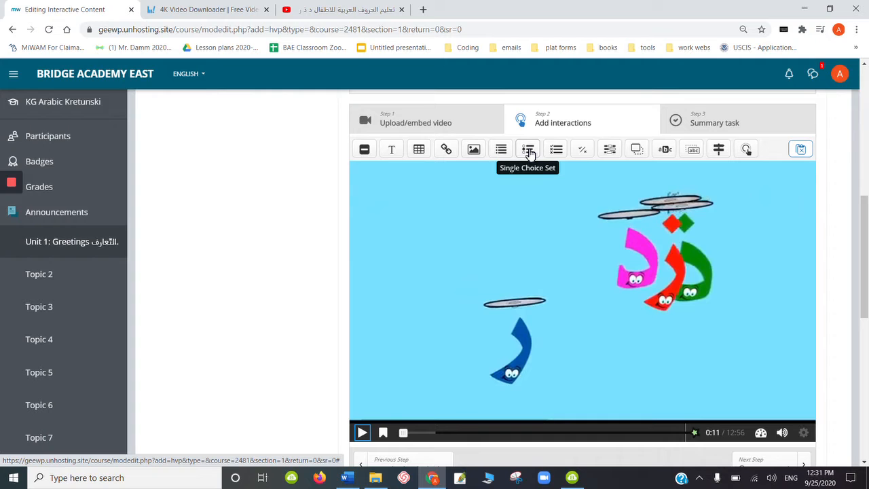
- Drop a Single Choice Set interaction onto the video and display it as a Poster
{"action": "left_click_drag", "start_coordinate": [529, 153], "coordinate": [582, 295]}
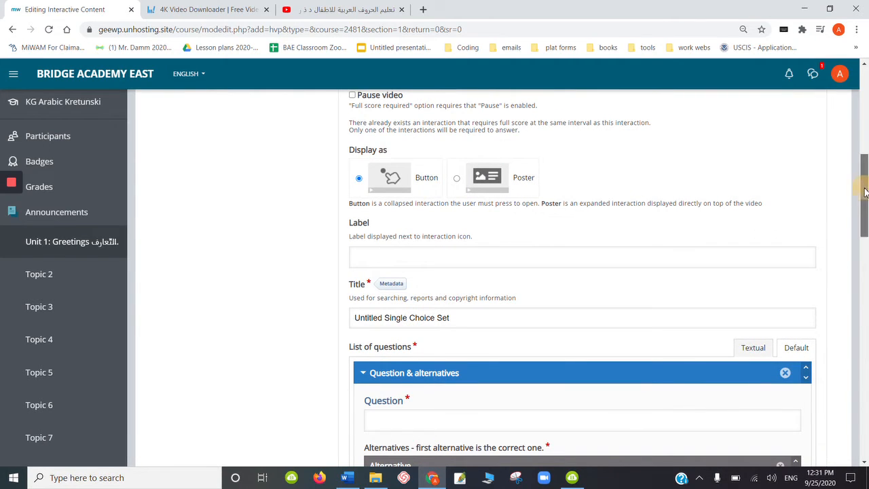
{"action": "left_click_drag", "start_coordinate": [864, 195], "coordinate": [865, 187]}
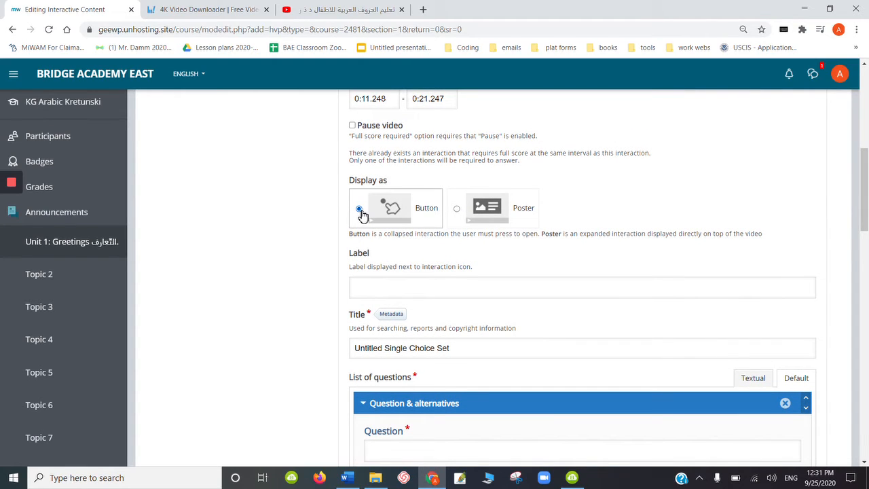
{"action": "left_click", "coordinate": [457, 210]}
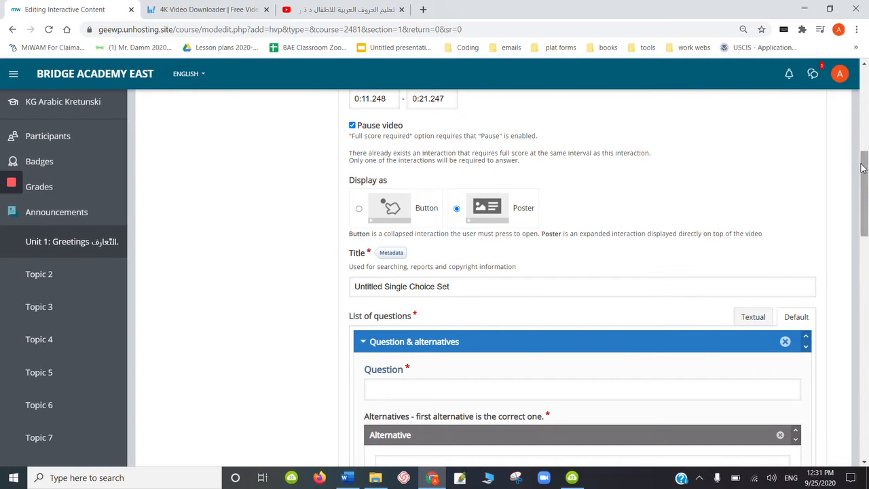
{"action": "scroll", "coordinate": [862, 169], "scroll_direction": "up", "scroll_amount": 1}
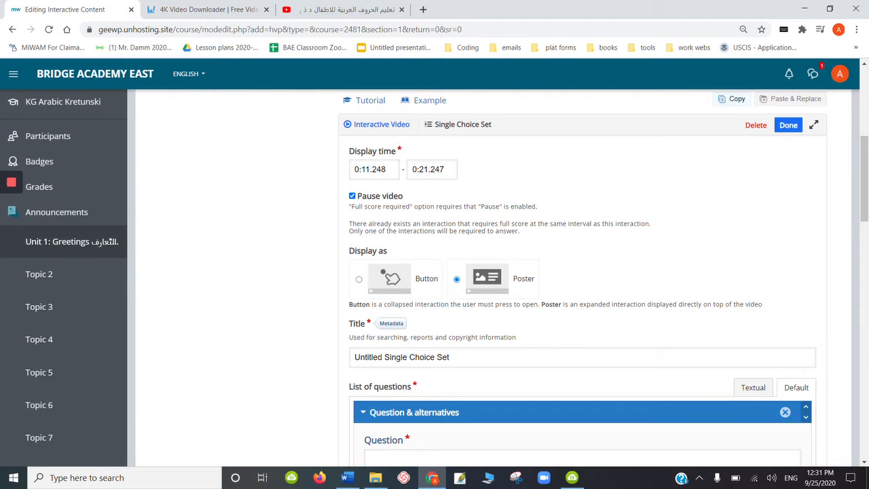
- Set the interaction's display end time to 0:13.247
{"action": "left_click", "coordinate": [423, 170]}
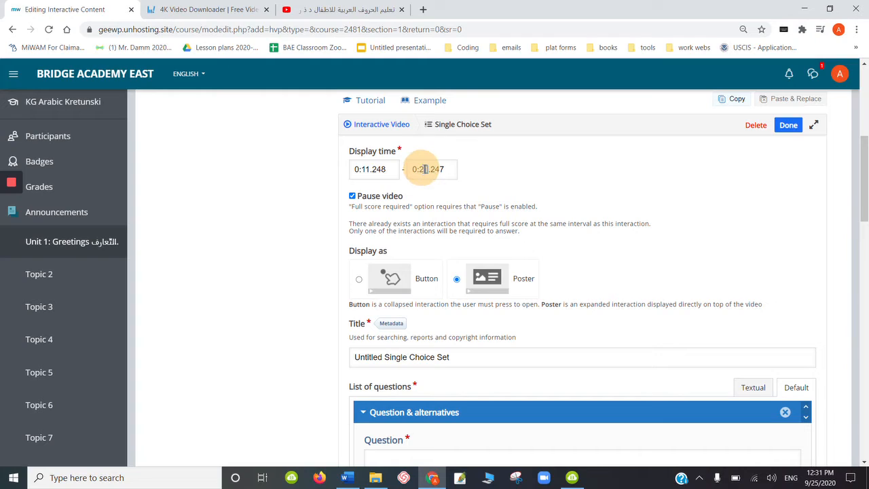
{"action": "double_click", "coordinate": [423, 169]}
{"action": "left_click", "coordinate": [423, 169]}
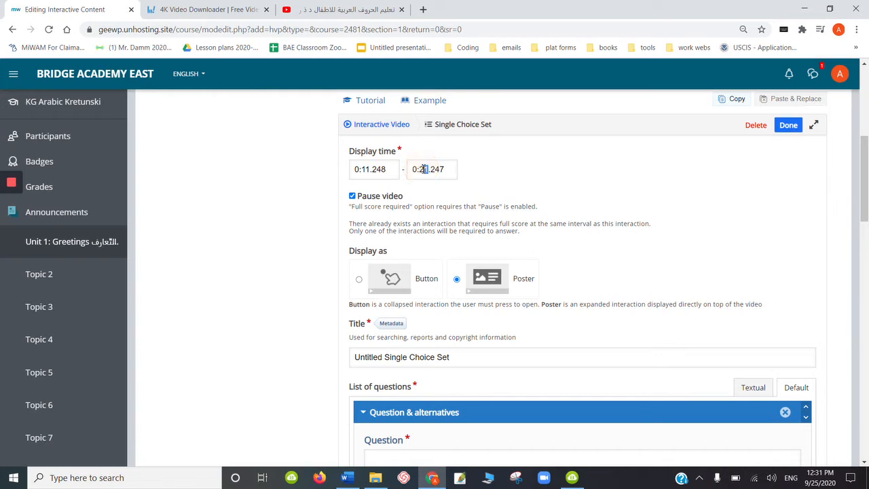
{"action": "key", "text": "BackSpace"}
{"action": "key", "text": "BackSpace"}
{"action": "type", "text": ":13"}
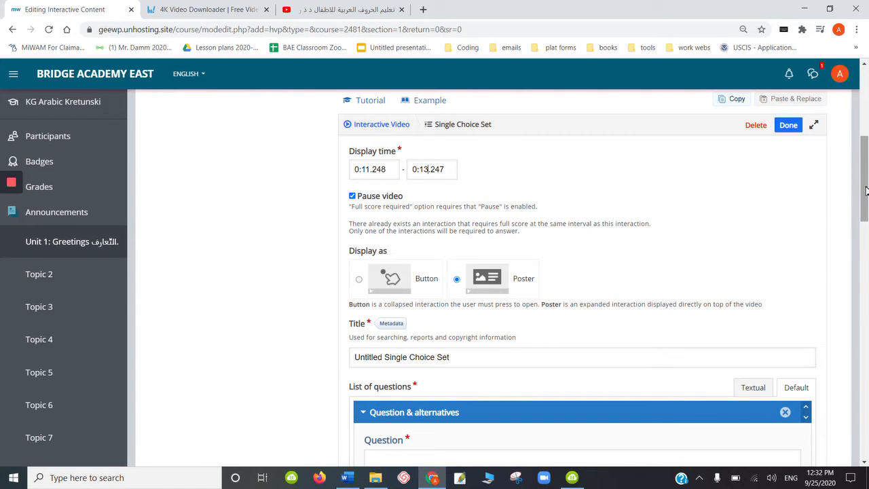
- Retitle the Single Choice Set interaction as "which letter will win?"
{"action": "left_click_drag", "start_coordinate": [865, 198], "coordinate": [864, 211]}
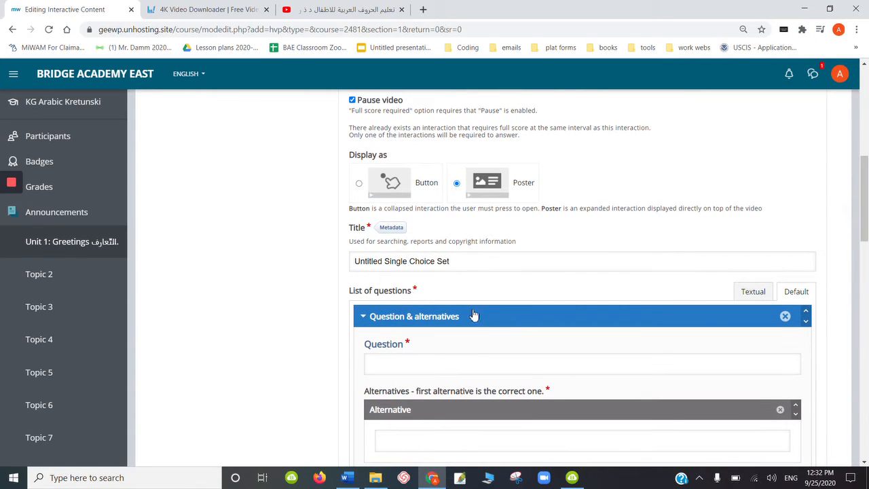
{"action": "left_click_drag", "start_coordinate": [453, 261], "coordinate": [333, 265]}
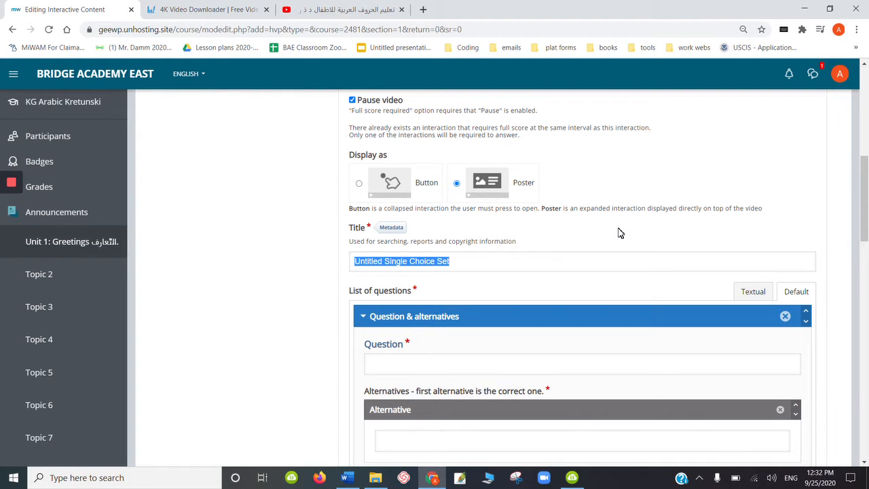
{"action": "key", "text": "BackSpace"}
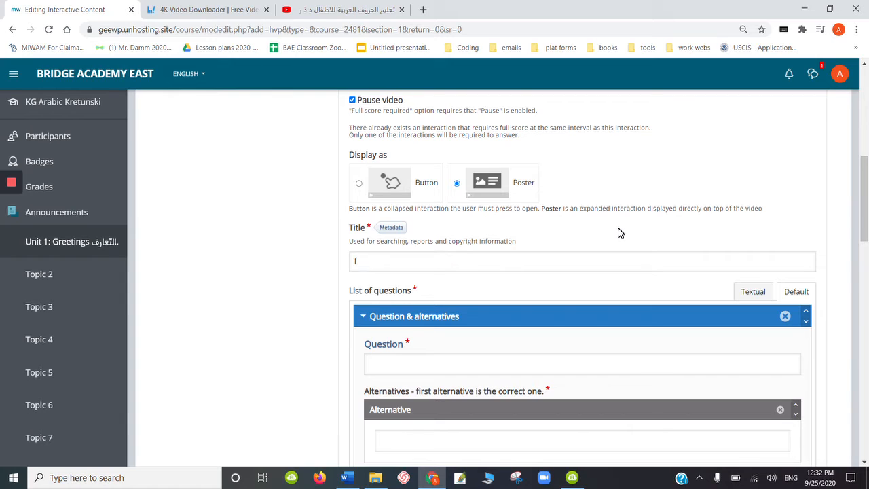
{"action": "type", "text": "what do you thing"}
{"action": "left_click_drag", "start_coordinate": [375, 263], "coordinate": [353, 264]}
{"action": "key", "text": "BackSpace"}
{"action": "type", "text": "which le"}
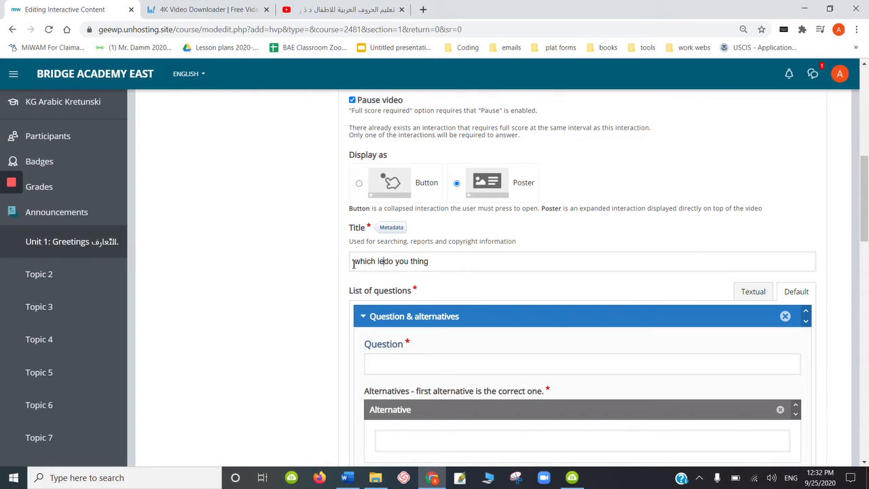
{"action": "type", "text": "tter will win?"}
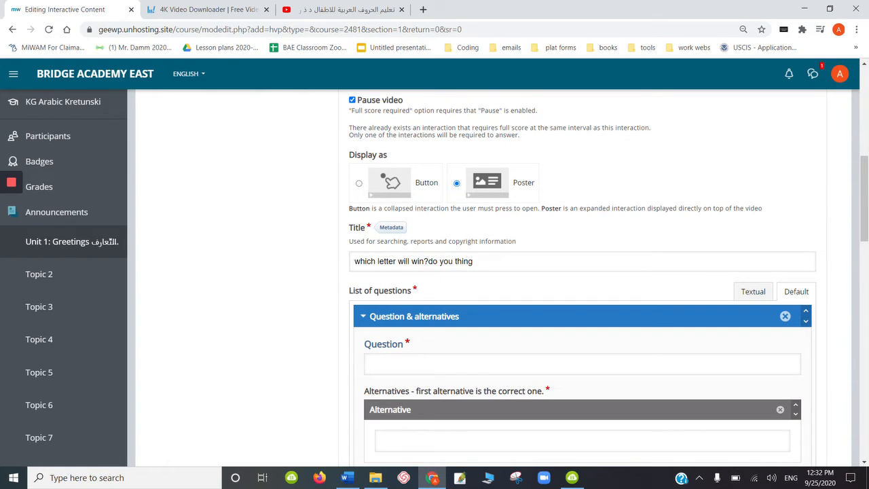
{"action": "left_click", "coordinate": [477, 262]}
{"action": "key", "text": "BackSpace"}
{"action": "key", "text": "BackSpace"}
{"action": "key", "text": "BackSpace"}
{"action": "key", "text": "BackSpace"}
{"action": "key", "text": "BackSpace"}
{"action": "key", "text": "BackSpace"}
- Enter the bold, centered Arabic question "اي حرف سوف يفوز؟" in the first question's text field
{"action": "left_click", "coordinate": [447, 369]}
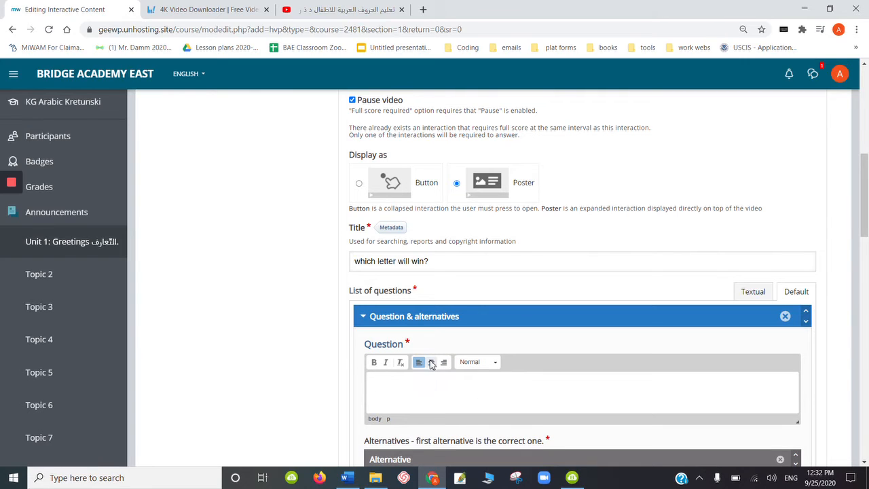
{"action": "left_click", "coordinate": [431, 362]}
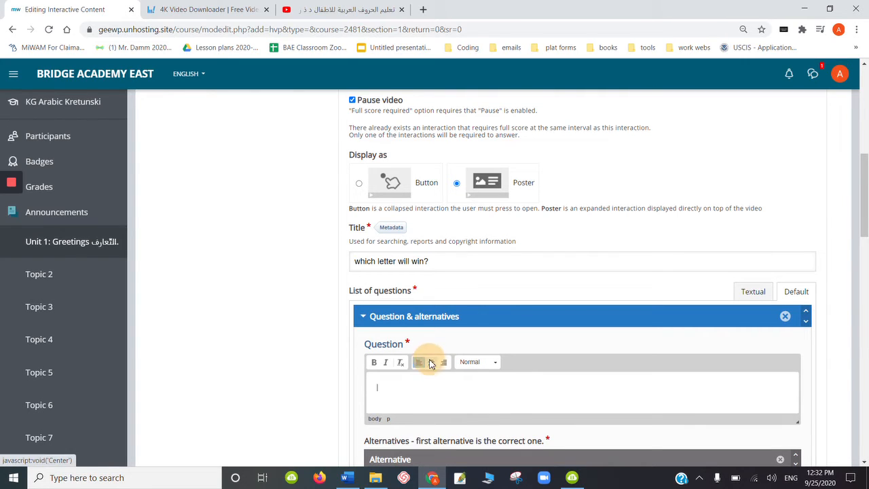
{"action": "left_click", "coordinate": [373, 362]}
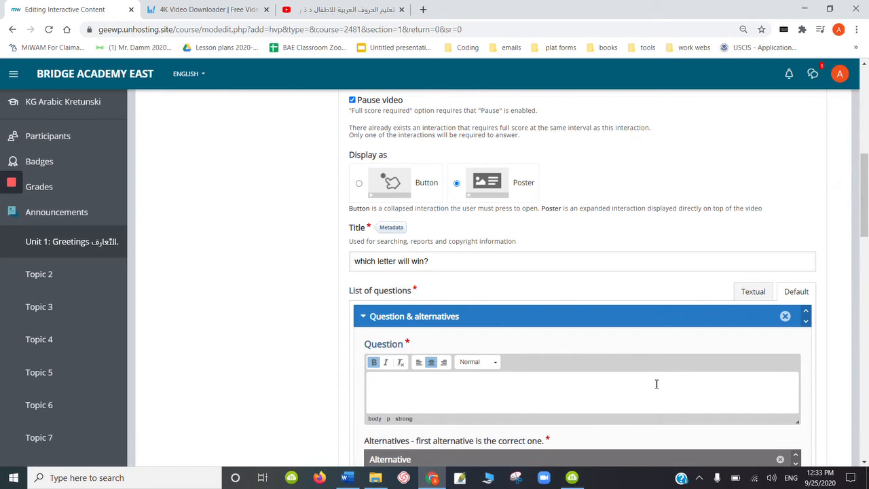
{"action": "key", "text": "alt+shift"}
{"action": "type", "text": "ا ب ج"}
{"action": "type", "text": "رف سو"}
{"action": "type", "text": "ف ي"}
{"action": "type", "text": "فوز"}
{"action": "type", "text": "؟"}
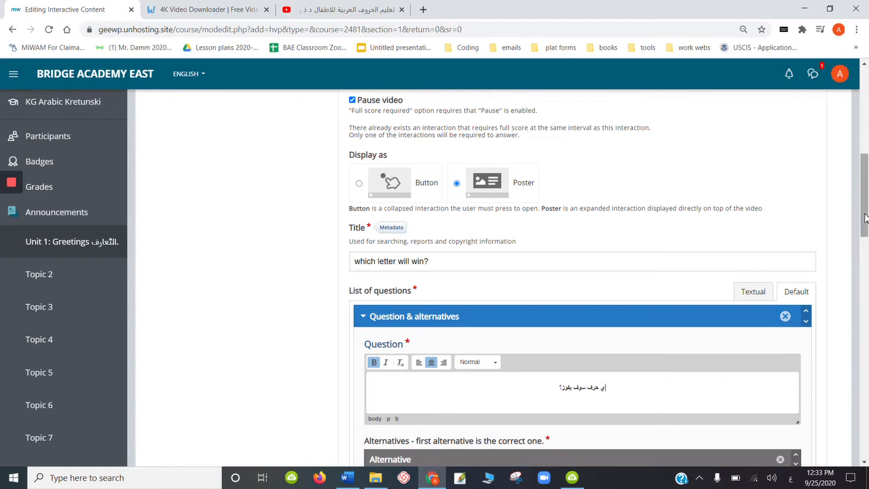
- Fill the first two answer alternatives with centered Arabic letters, the first being the correct one
{"action": "left_click_drag", "start_coordinate": [865, 214], "coordinate": [866, 243]}
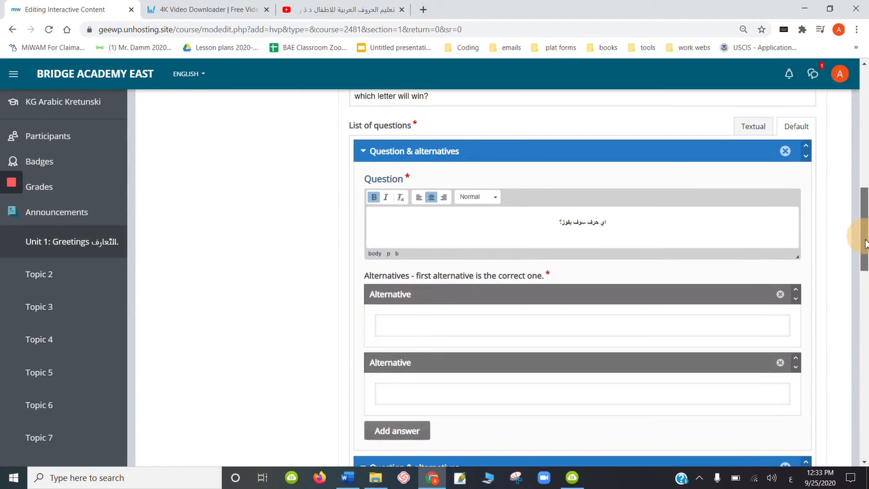
{"action": "left_click", "coordinate": [544, 330]}
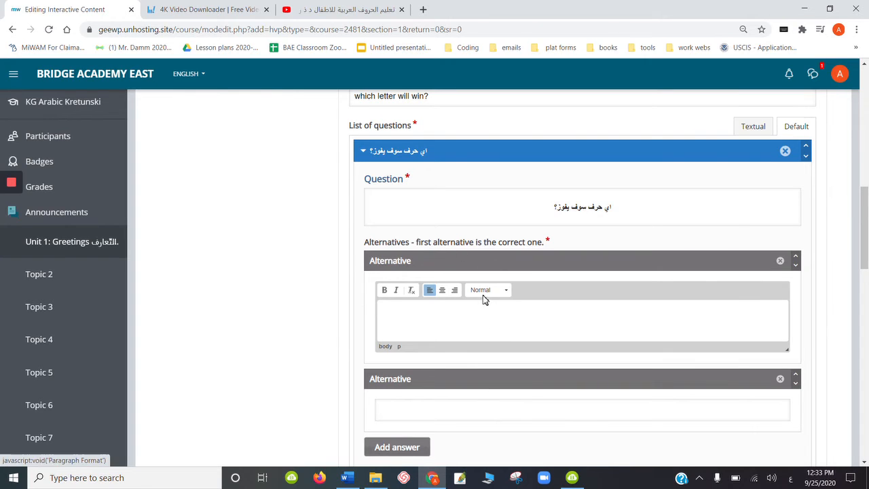
{"action": "left_click", "coordinate": [442, 291]}
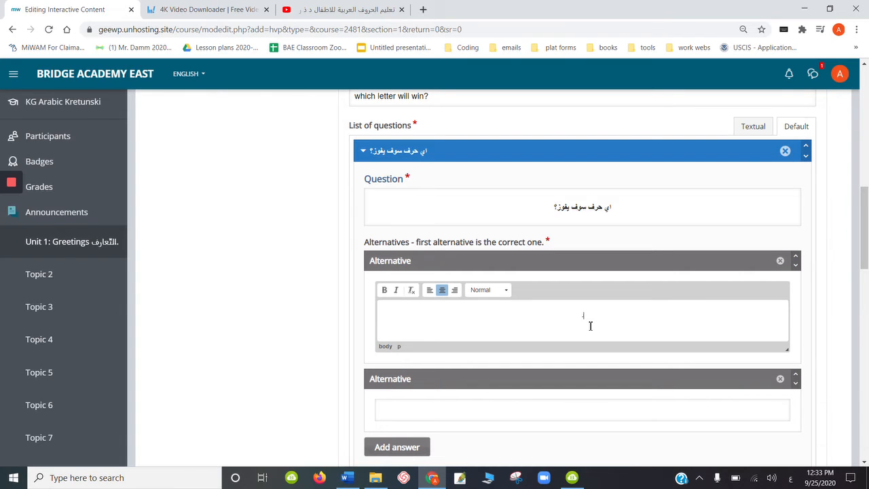
{"action": "left_click", "coordinate": [564, 410]}
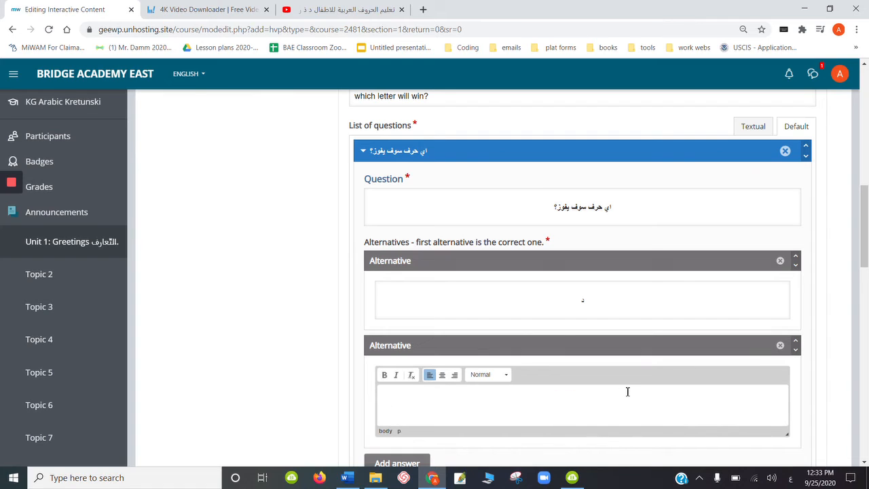
{"action": "left_click", "coordinate": [443, 376]}
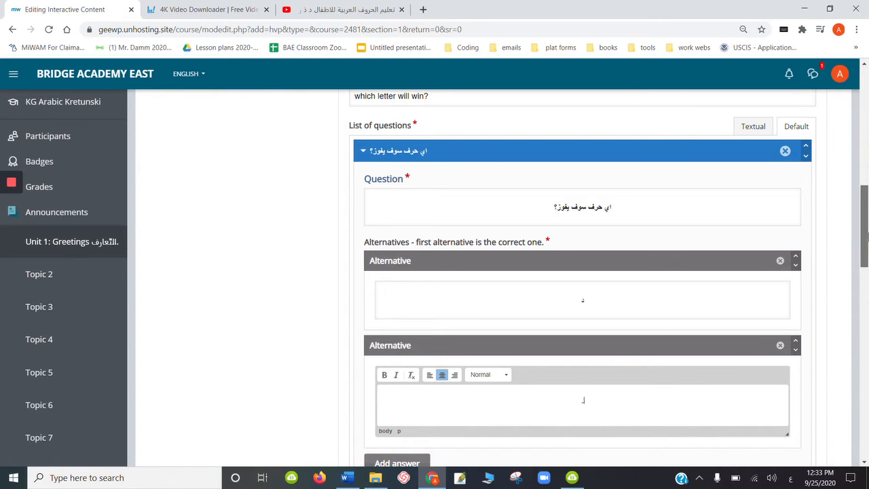
- Add third and fourth answer alternatives with centered Arabic letters, making the fourth bold
{"action": "left_click_drag", "start_coordinate": [865, 235], "coordinate": [865, 263]}
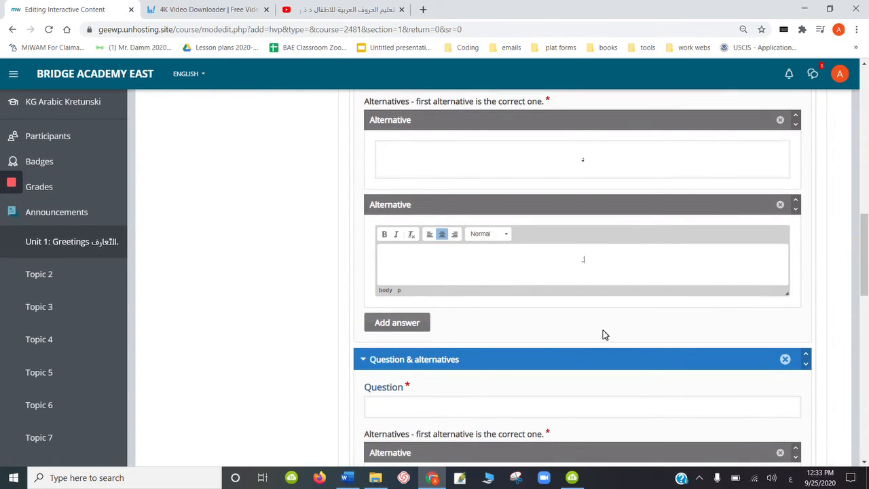
{"action": "left_click", "coordinate": [411, 323]}
{"action": "left_click", "coordinate": [528, 360]}
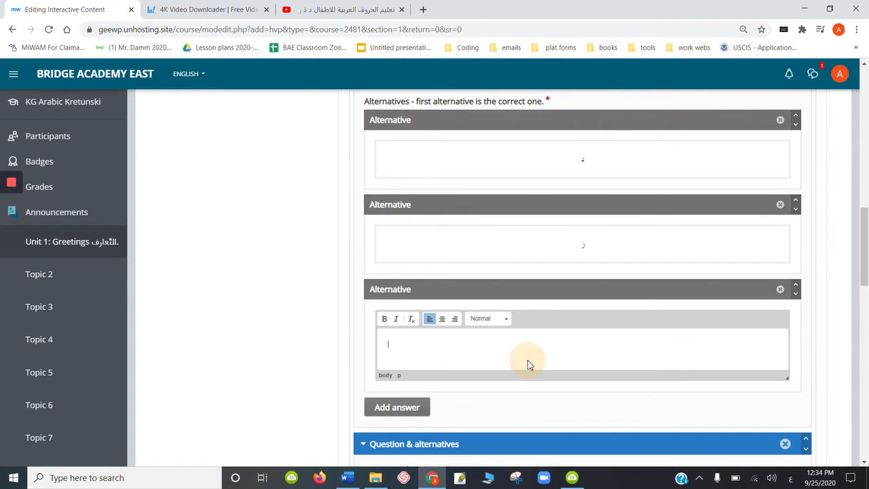
{"action": "left_click", "coordinate": [442, 318]}
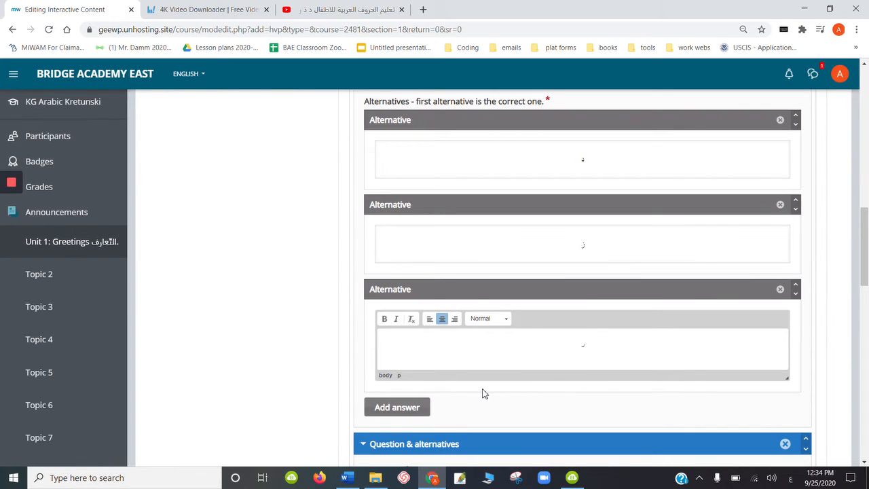
{"action": "left_click", "coordinate": [415, 410]}
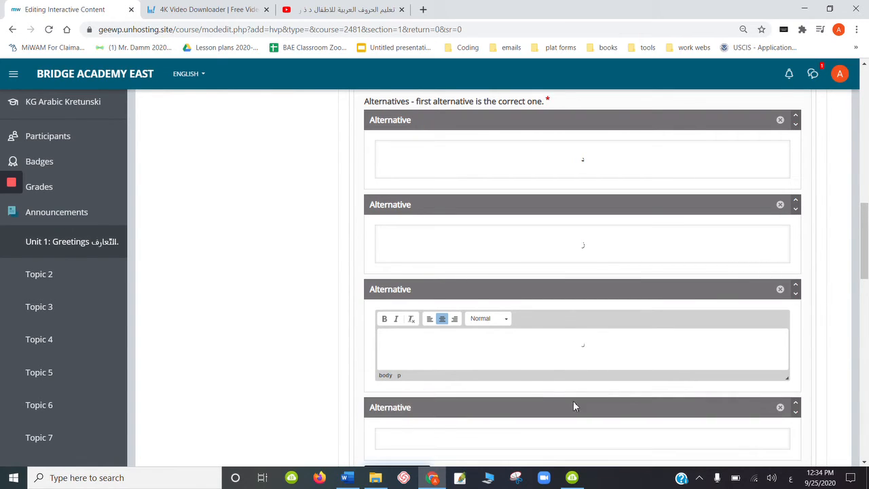
{"action": "left_click", "coordinate": [594, 440]}
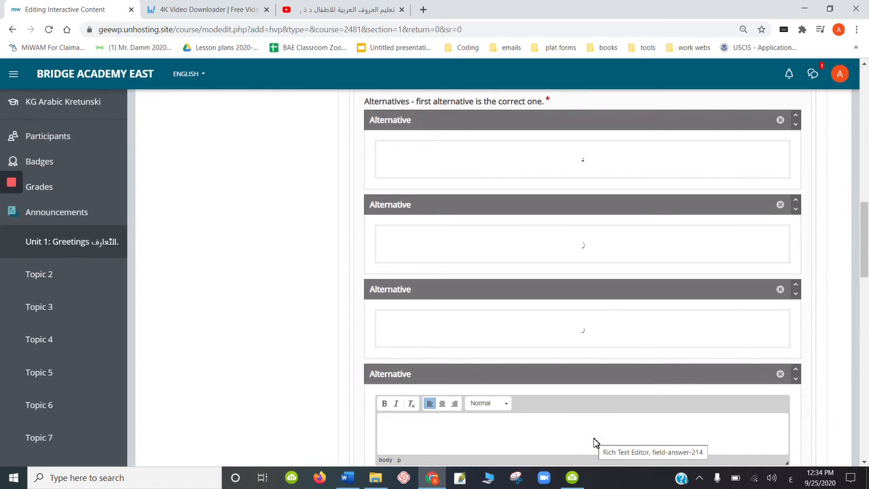
{"action": "left_click", "coordinate": [442, 403]}
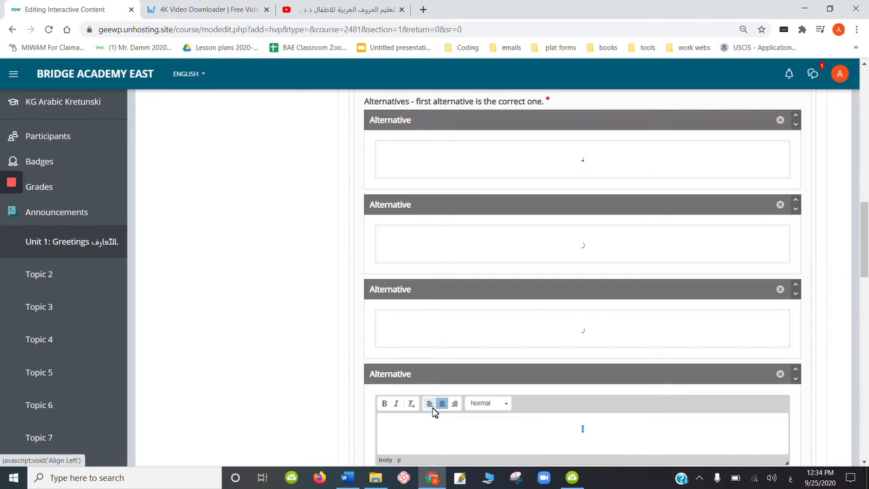
{"action": "left_click", "coordinate": [384, 408]}
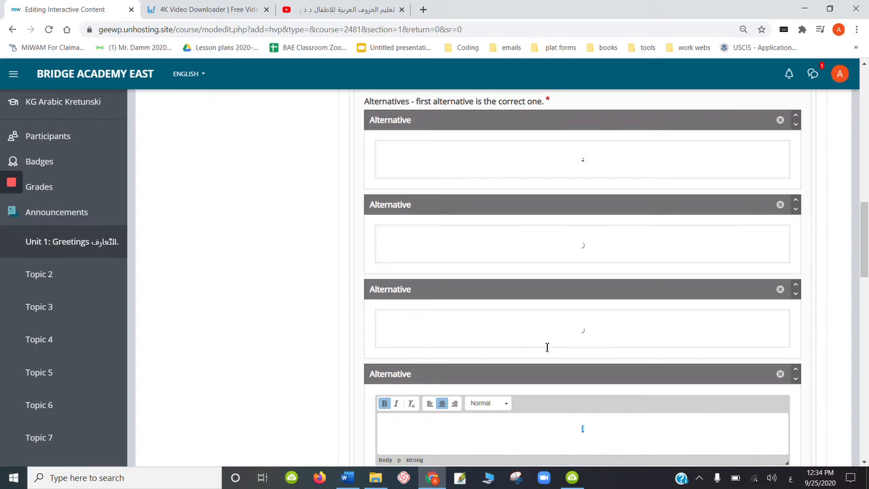
- Make the letters in the third, second and first alternatives bold
{"action": "left_click", "coordinate": [573, 337]}
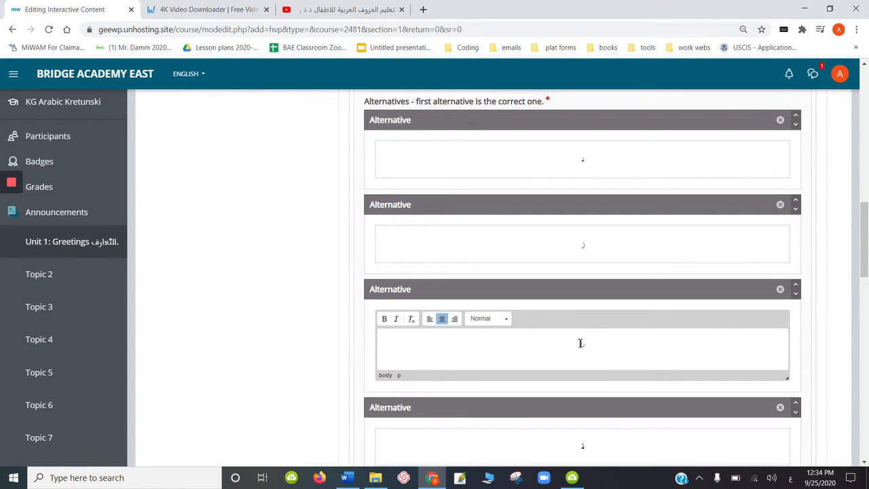
{"action": "left_click", "coordinate": [385, 319]}
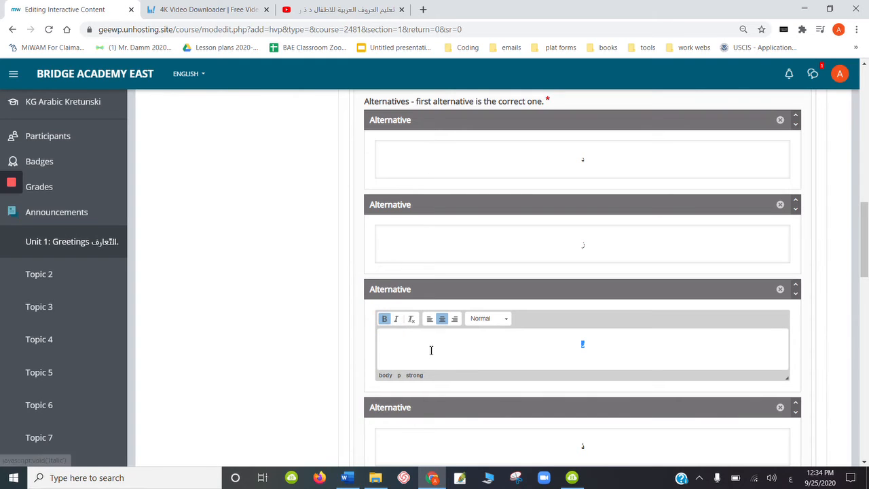
{"action": "left_click", "coordinate": [414, 375]}
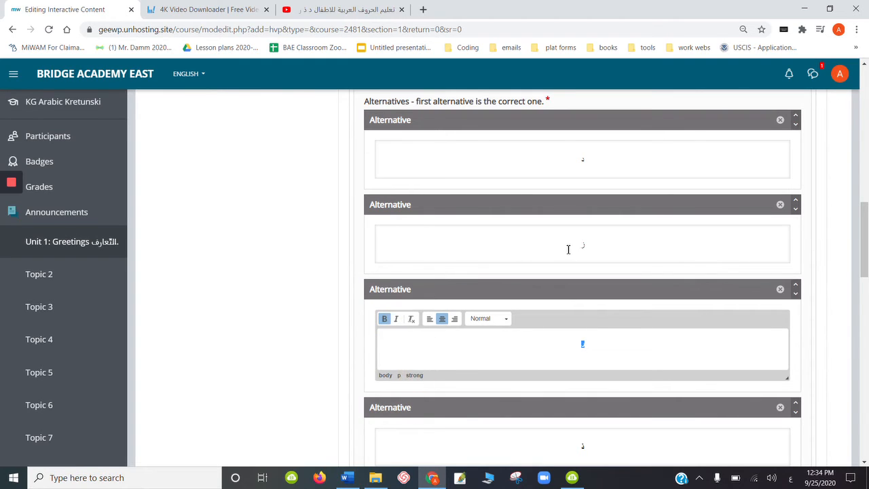
{"action": "left_click", "coordinate": [568, 250]}
{"action": "double_click", "coordinate": [569, 251]}
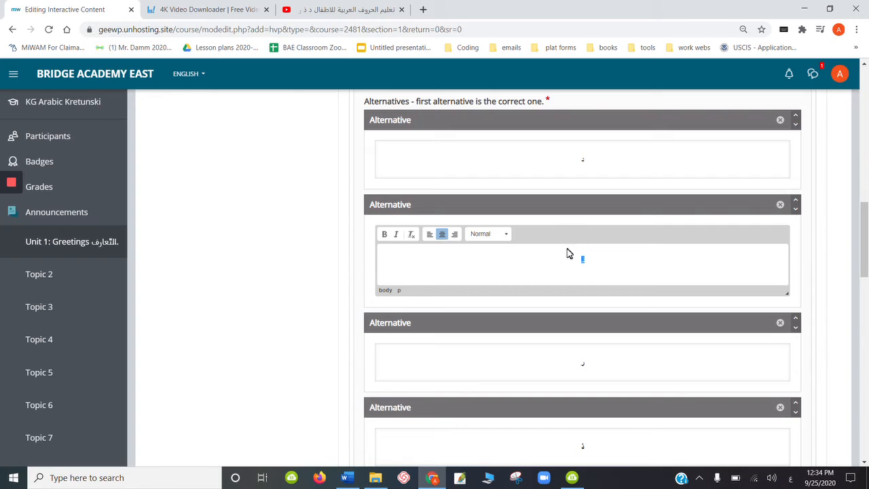
{"action": "left_click", "coordinate": [385, 238]}
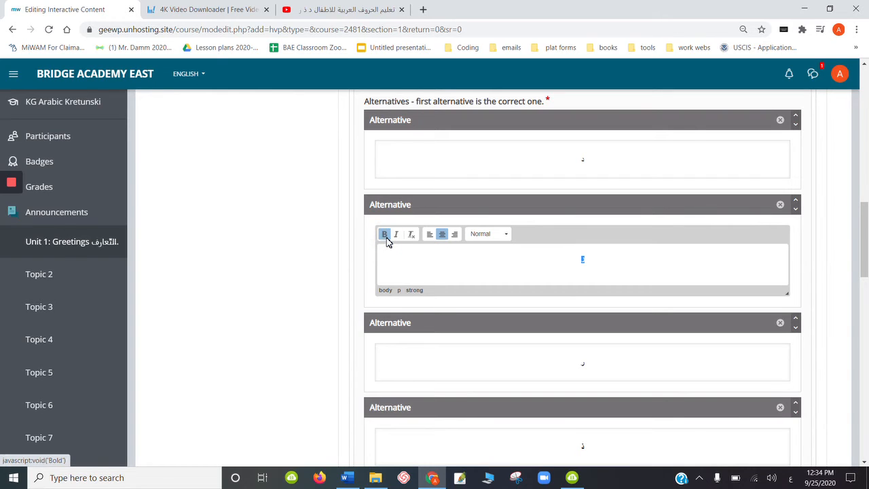
{"action": "left_click", "coordinate": [579, 164]}
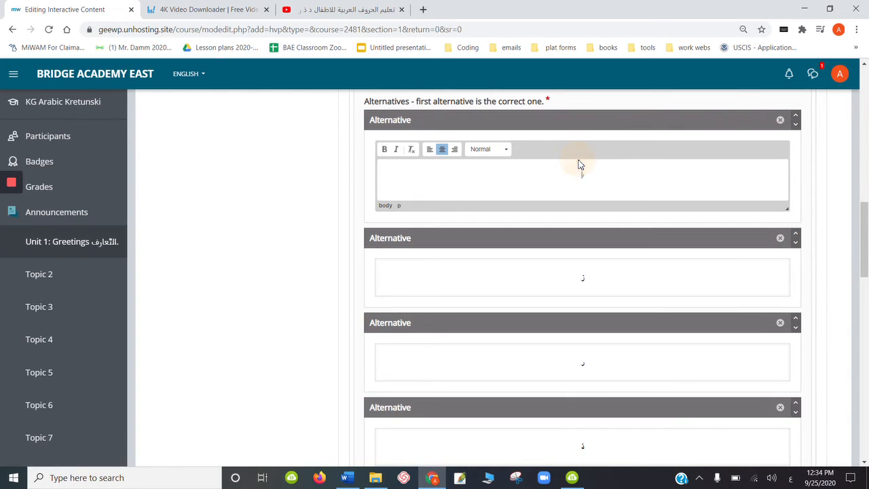
{"action": "double_click", "coordinate": [579, 165]}
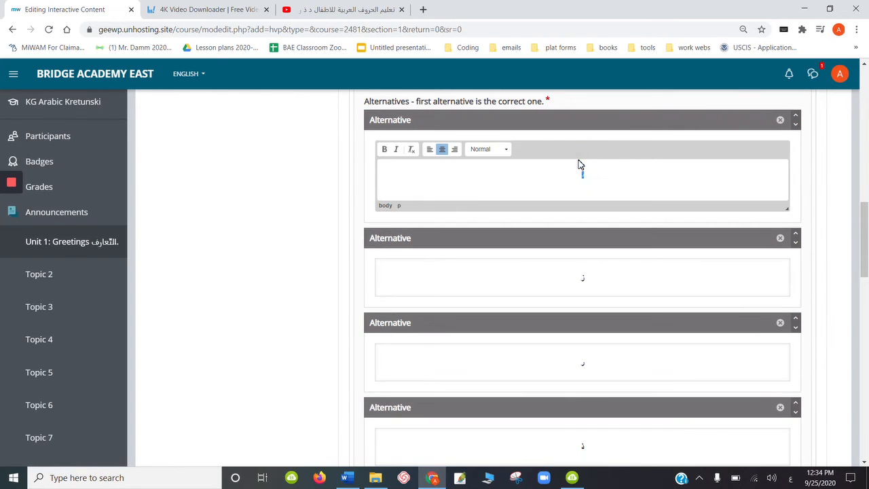
{"action": "left_click", "coordinate": [384, 149]}
- Remove the second, empty question from the list of questions
{"action": "left_click_drag", "start_coordinate": [866, 226], "coordinate": [859, 289]}
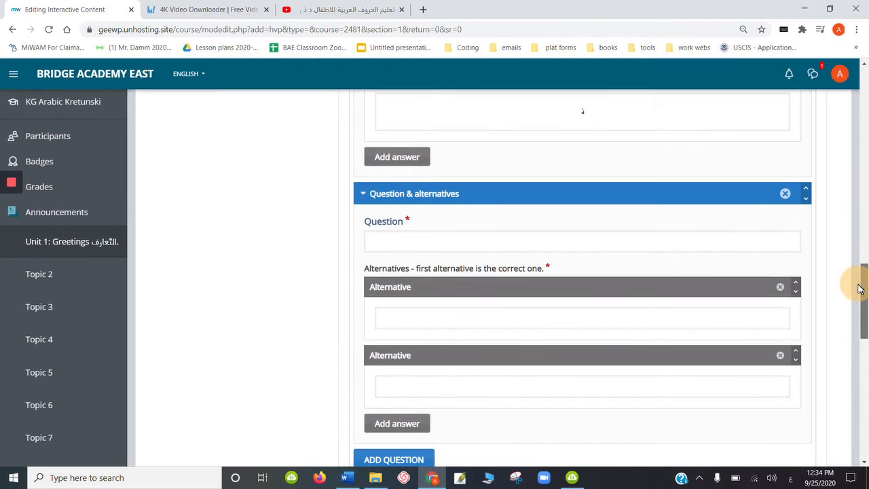
{"action": "left_click", "coordinate": [785, 194]}
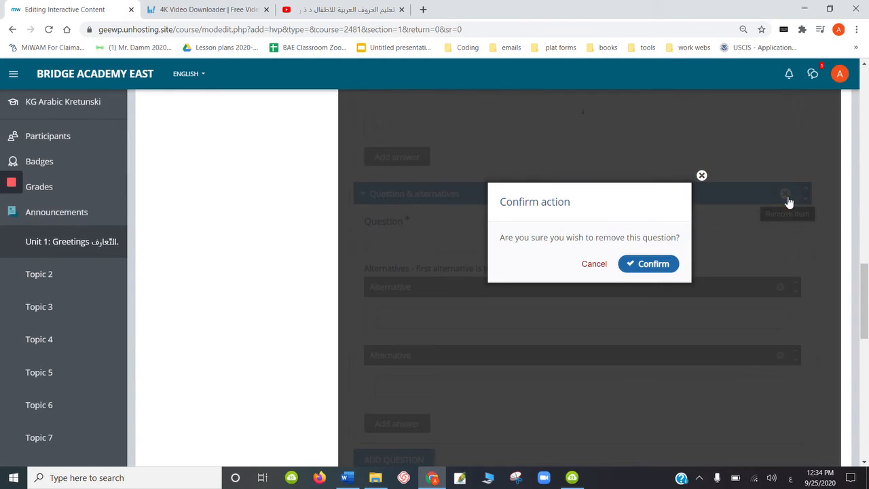
{"action": "left_click", "coordinate": [659, 264]}
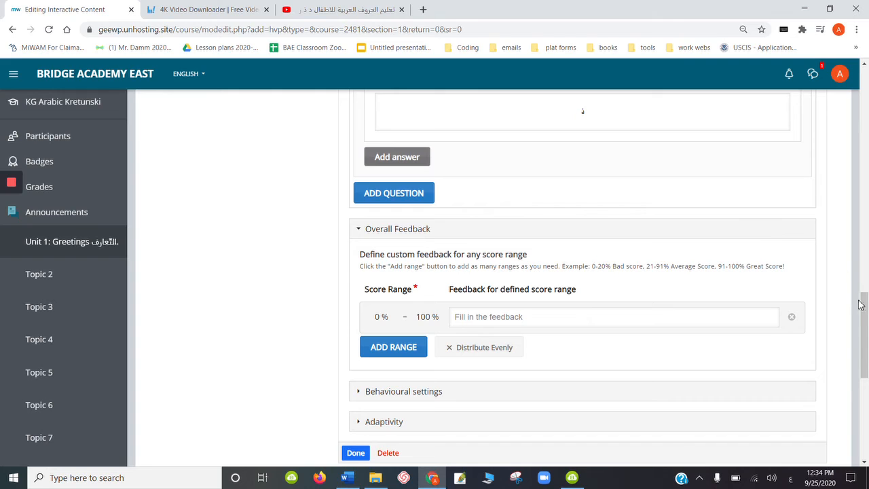
- Turn on Require full score for task before proceeding in the interaction's Adaptivity settings
{"action": "left_click_drag", "start_coordinate": [861, 304], "coordinate": [865, 335]}
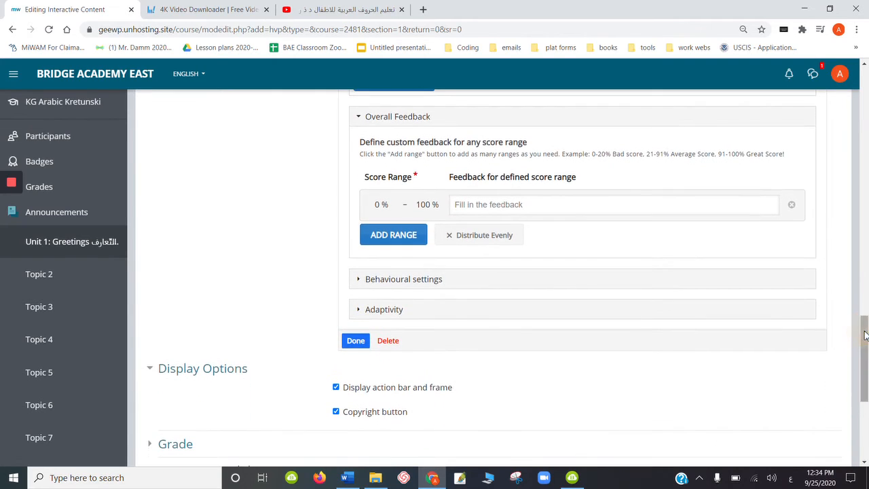
{"action": "left_click", "coordinate": [360, 310]}
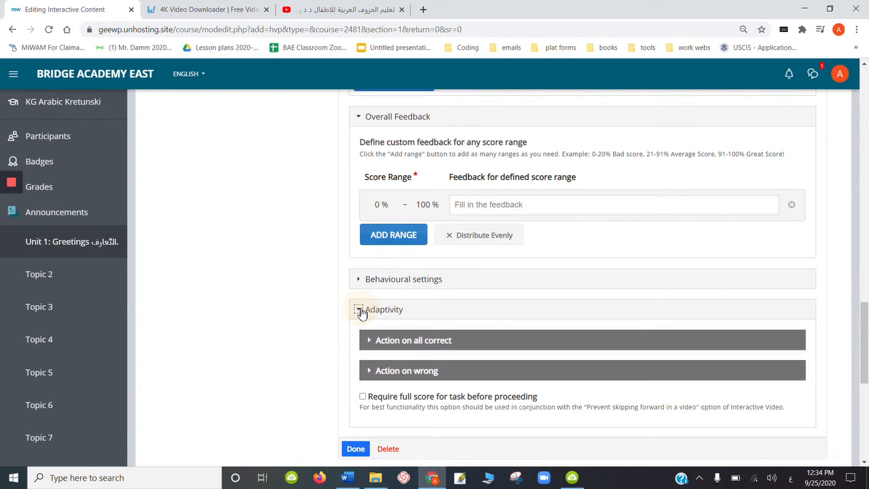
{"action": "left_click", "coordinate": [364, 397]}
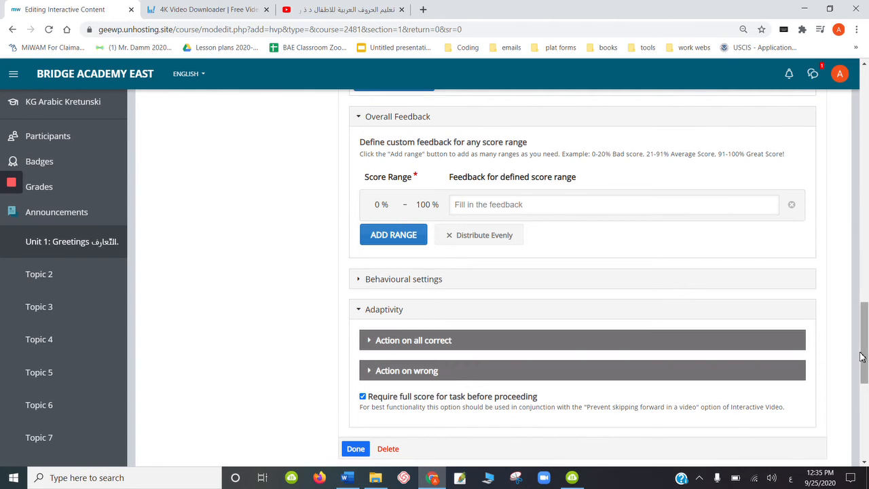
- Finish editing the interaction and return to the video with the question poster
{"action": "scroll", "coordinate": [866, 330], "scroll_direction": "down", "scroll_amount": 1}
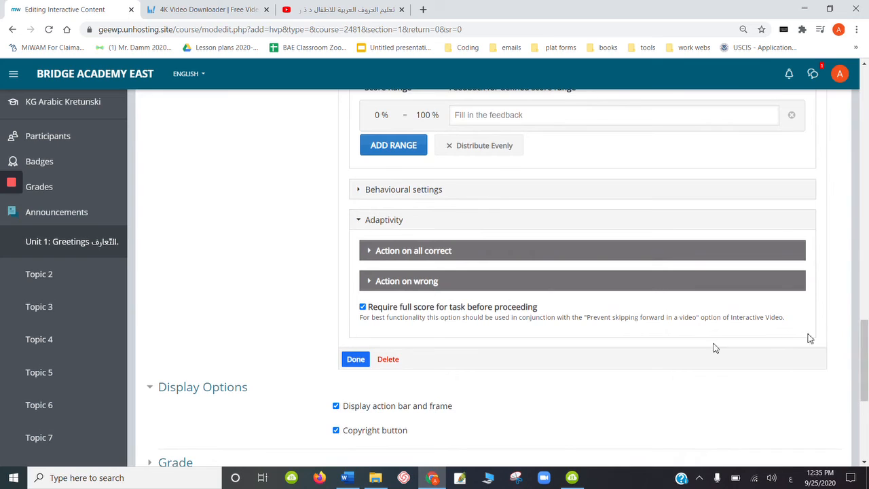
{"action": "left_click", "coordinate": [355, 360]}
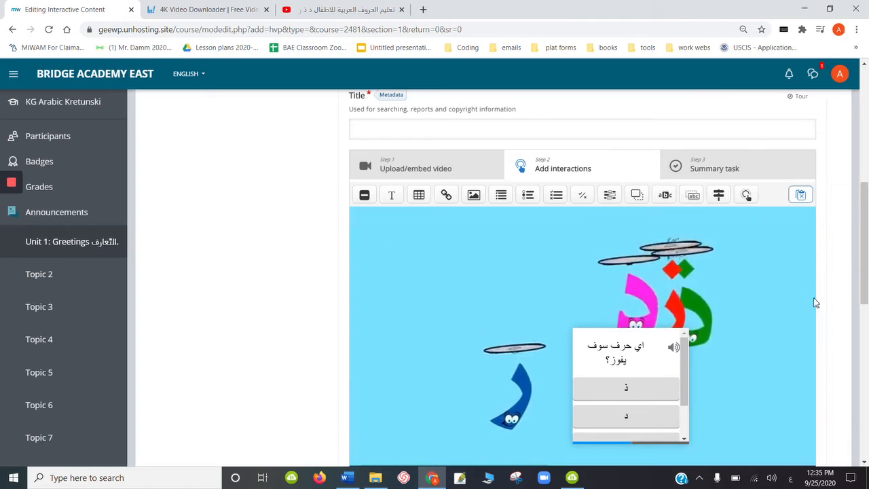
{"action": "scroll", "coordinate": [860, 267], "scroll_direction": "down", "scroll_amount": 1}
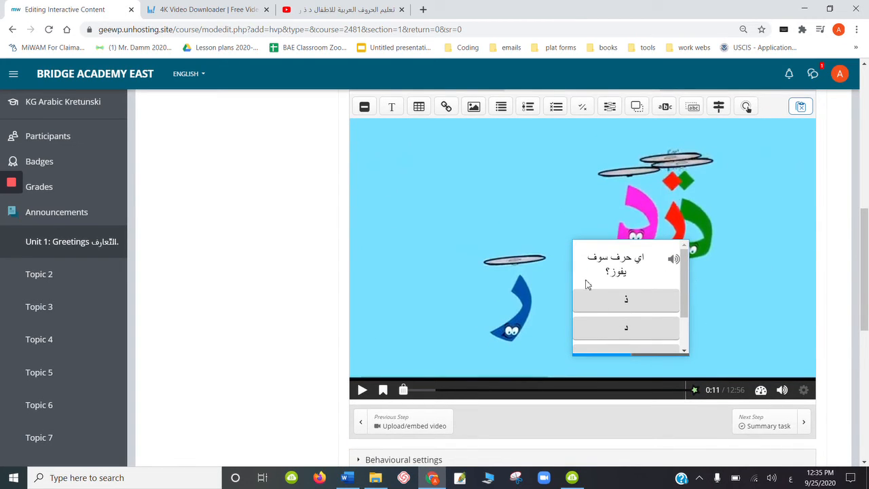
- Move and resize the question poster so it spans the full video width near the bottom of the frame
{"action": "left_click", "coordinate": [606, 285]}
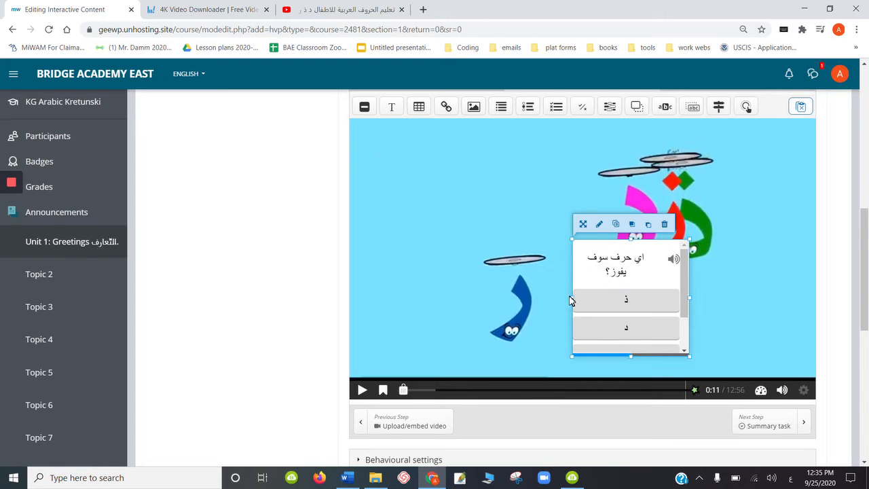
{"action": "left_click_drag", "start_coordinate": [573, 296], "coordinate": [370, 310]}
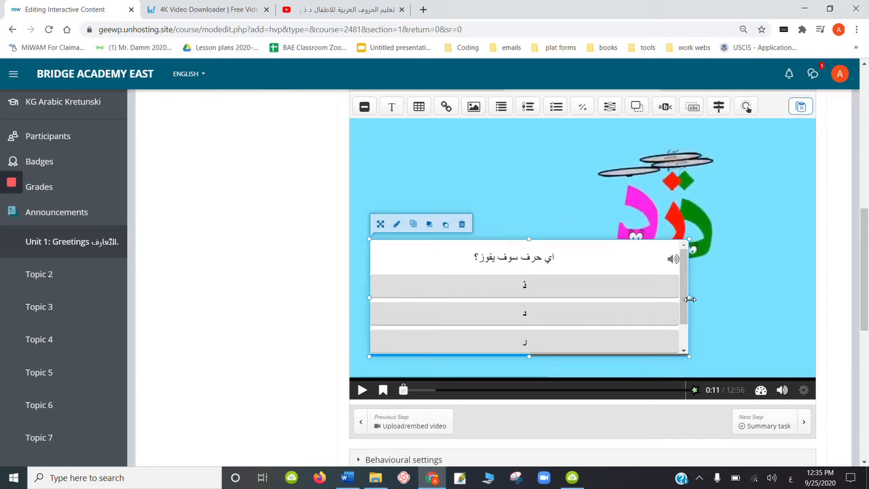
{"action": "left_click_drag", "start_coordinate": [690, 298], "coordinate": [818, 285]}
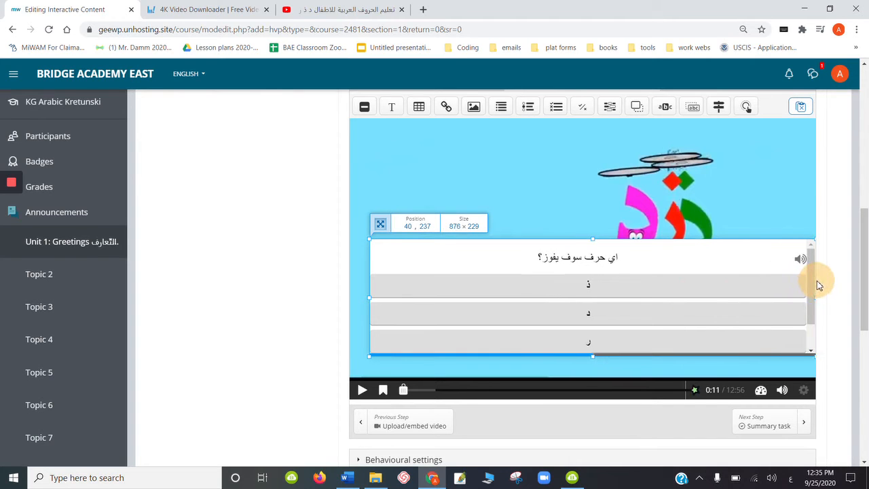
{"action": "left_click_drag", "start_coordinate": [686, 256], "coordinate": [687, 279]}
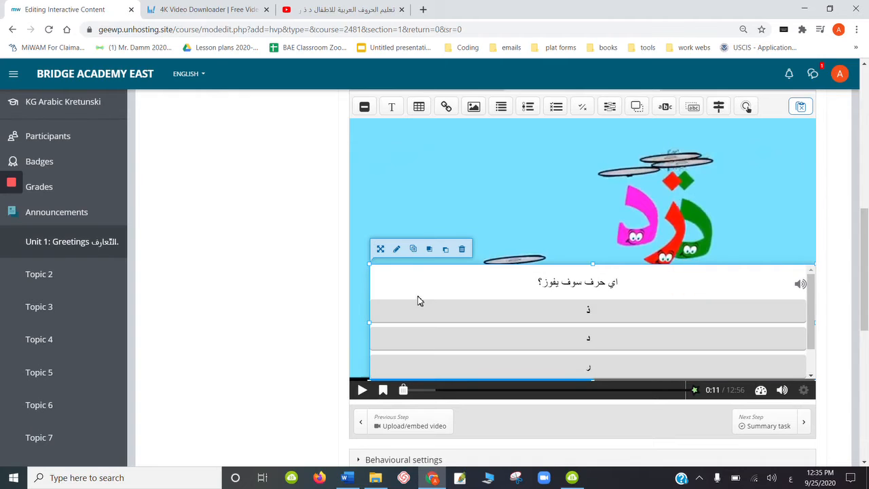
{"action": "left_click_drag", "start_coordinate": [370, 323], "coordinate": [349, 324]}
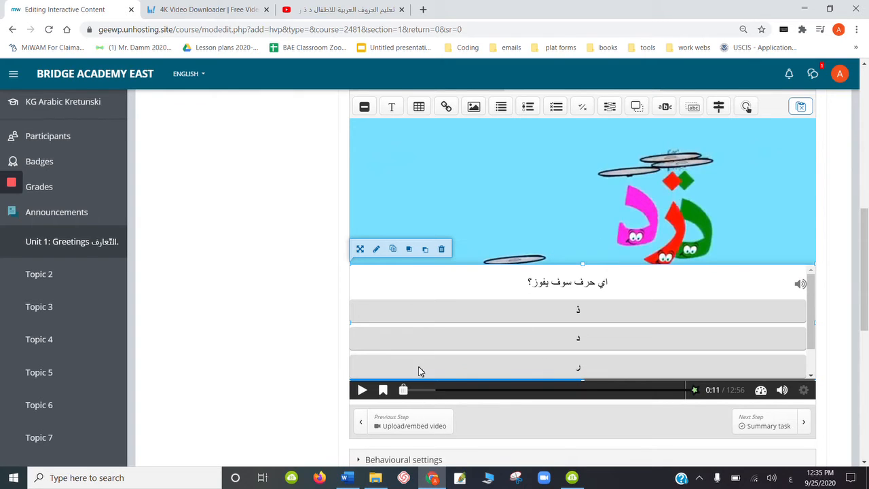
- Pause the video at 1:45 and add a Drag and Drop interaction there, displayed as a poster
{"action": "left_click", "coordinate": [362, 391]}
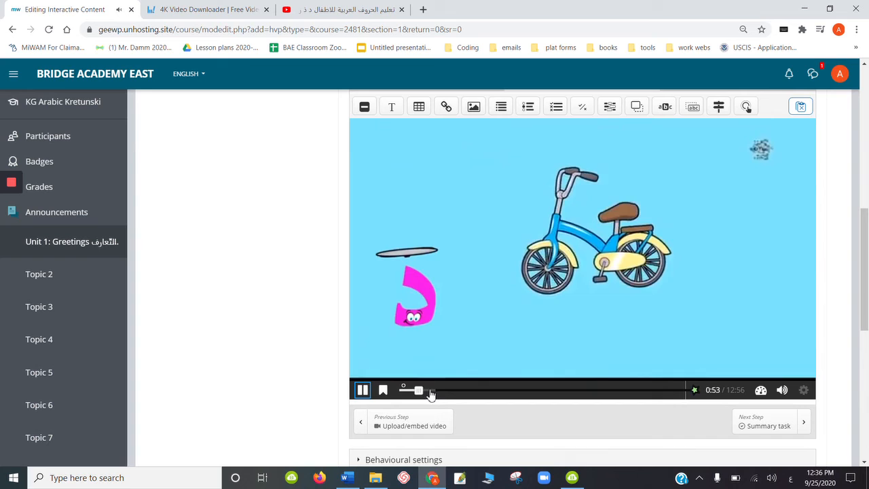
{"action": "left_click", "coordinate": [432, 392]}
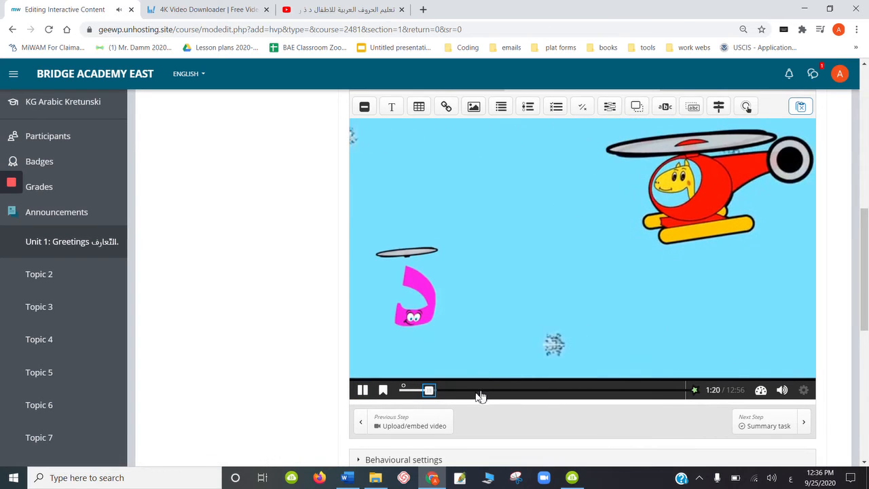
{"action": "left_click", "coordinate": [442, 391]}
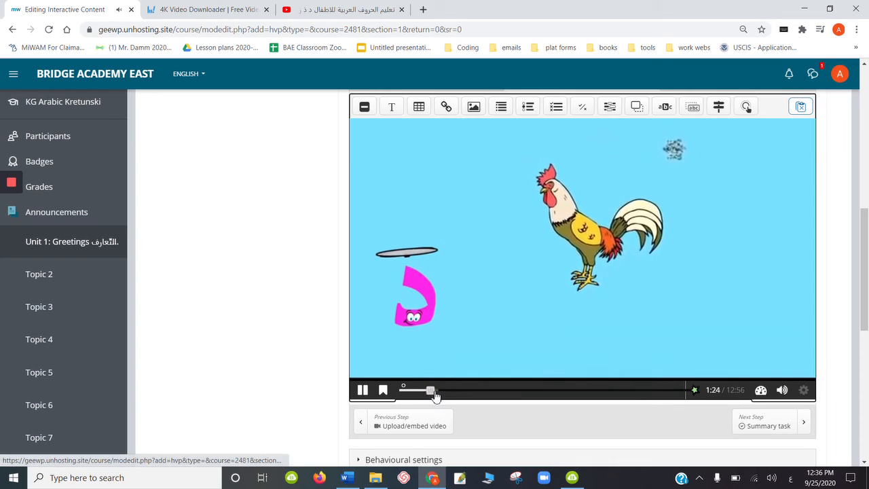
{"action": "left_click", "coordinate": [437, 393]}
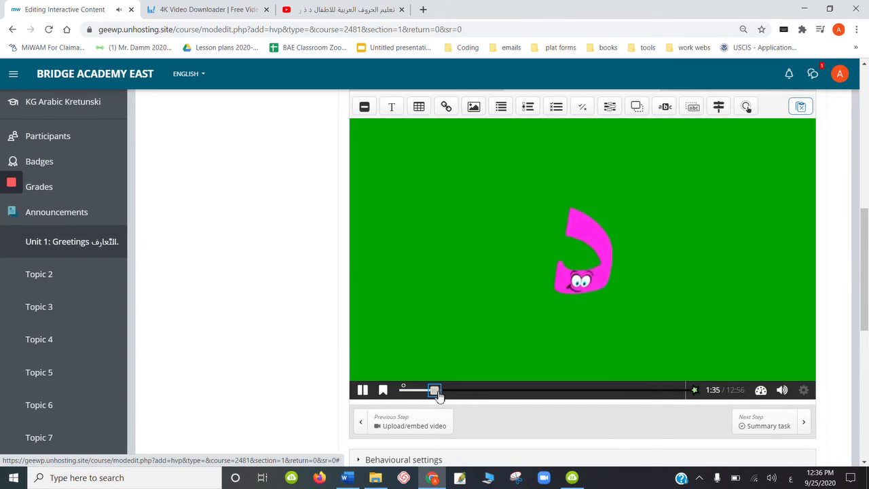
{"action": "left_click", "coordinate": [437, 394]}
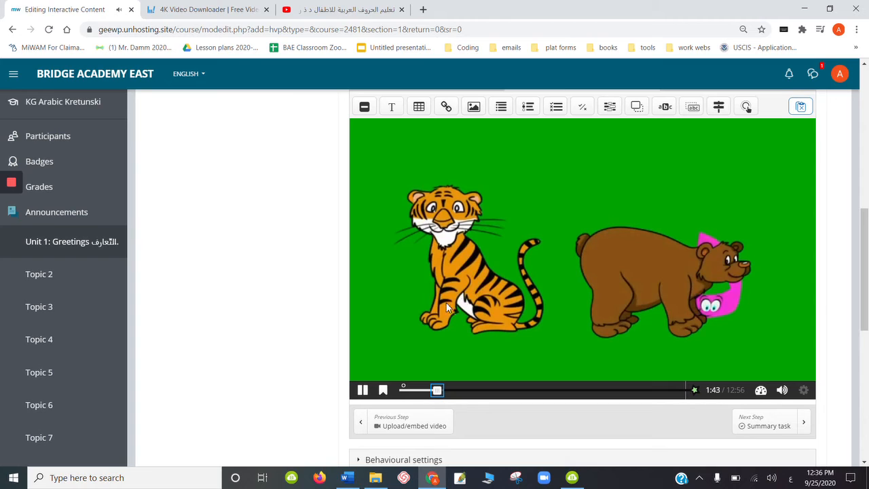
{"action": "left_click", "coordinate": [363, 390]}
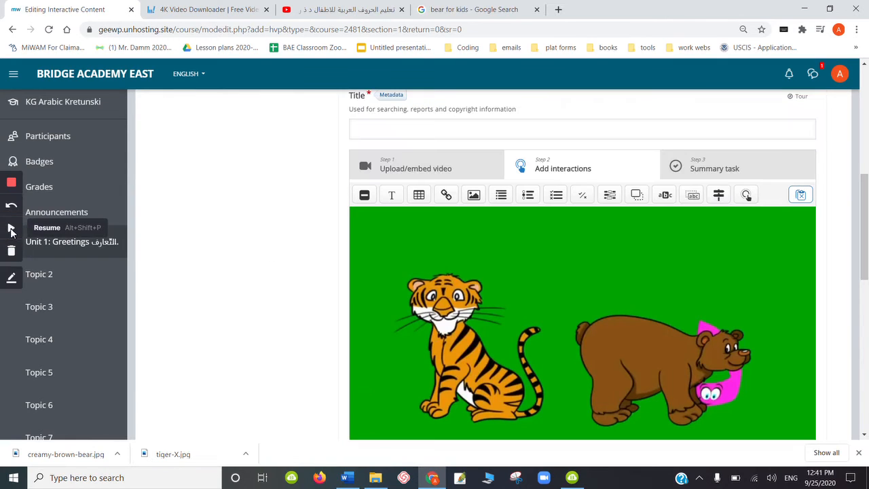
{"action": "left_click", "coordinate": [11, 231]}
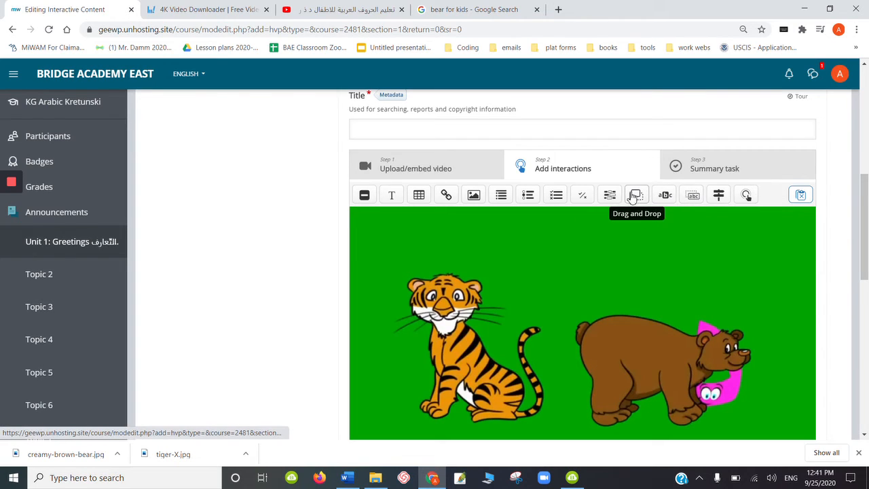
{"action": "left_click", "coordinate": [637, 196]}
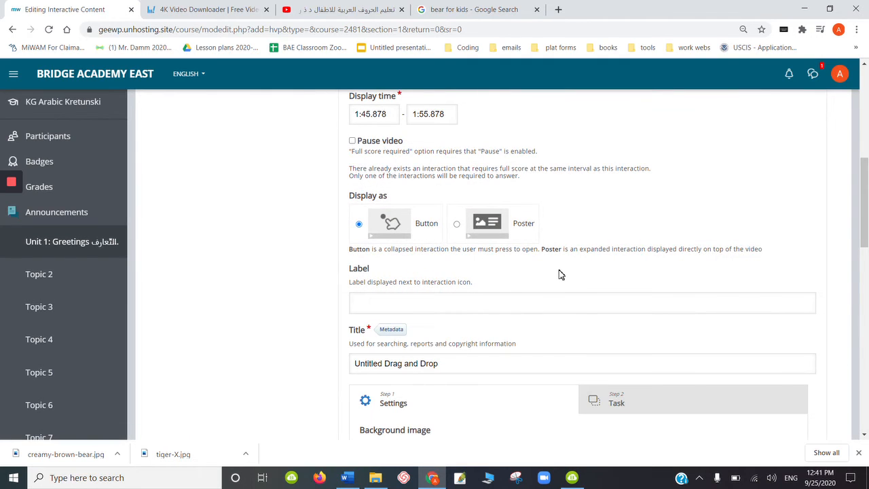
{"action": "left_click", "coordinate": [455, 226]}
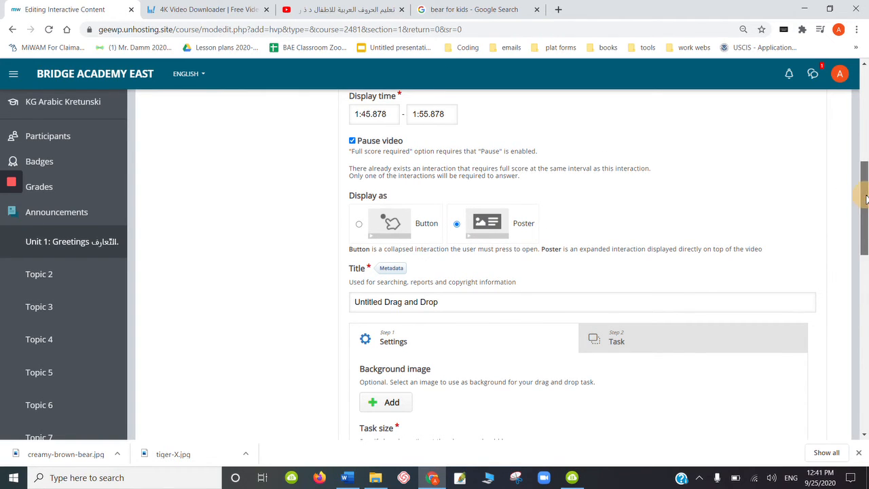
- Set the drag and drop's display end time to 1:49.878
{"action": "left_click_drag", "start_coordinate": [865, 197], "coordinate": [866, 183]}
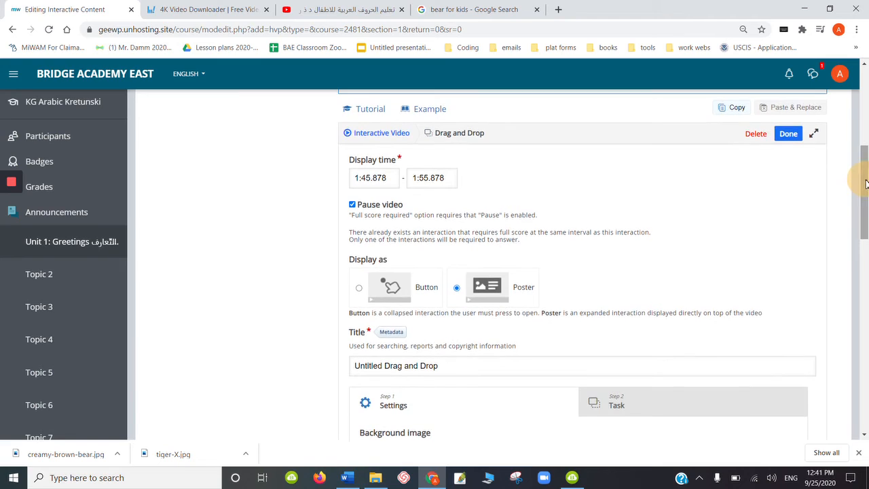
{"action": "left_click", "coordinate": [427, 178]}
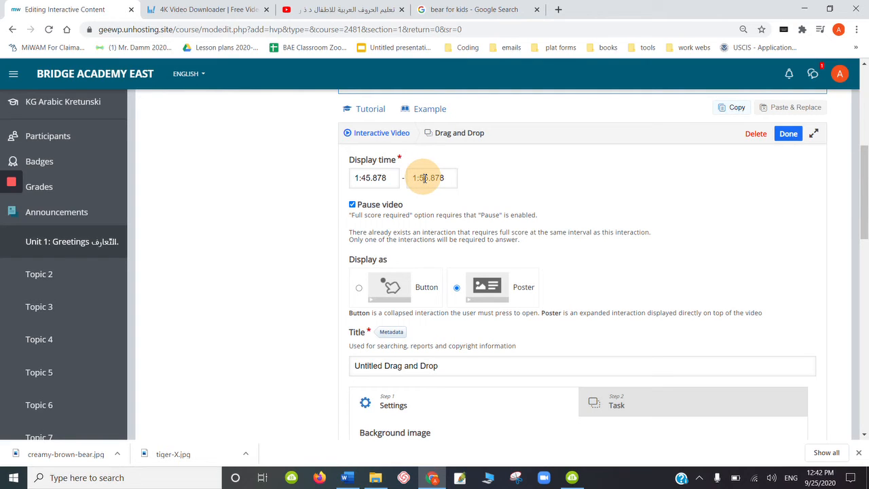
{"action": "left_click", "coordinate": [429, 179]}
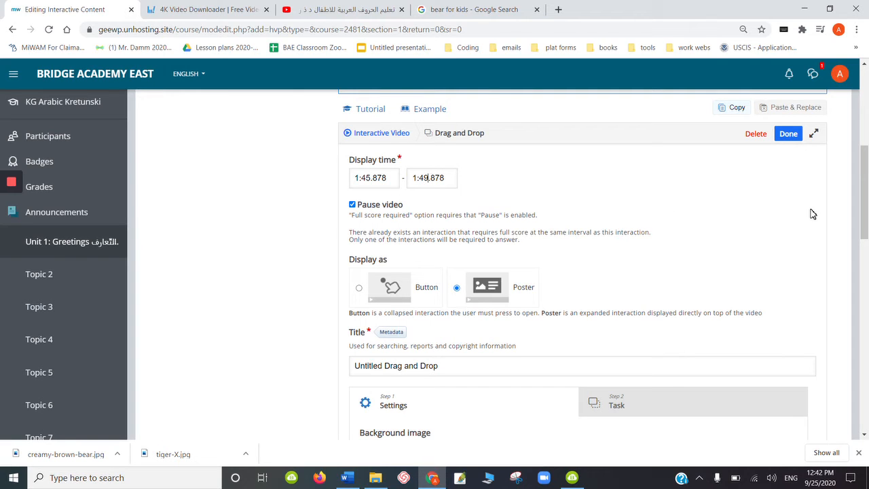
- Add zak.JPG from the Desktop's 20-21 pix folder as the drag and drop background image
{"action": "left_click_drag", "start_coordinate": [864, 196], "coordinate": [863, 249]}
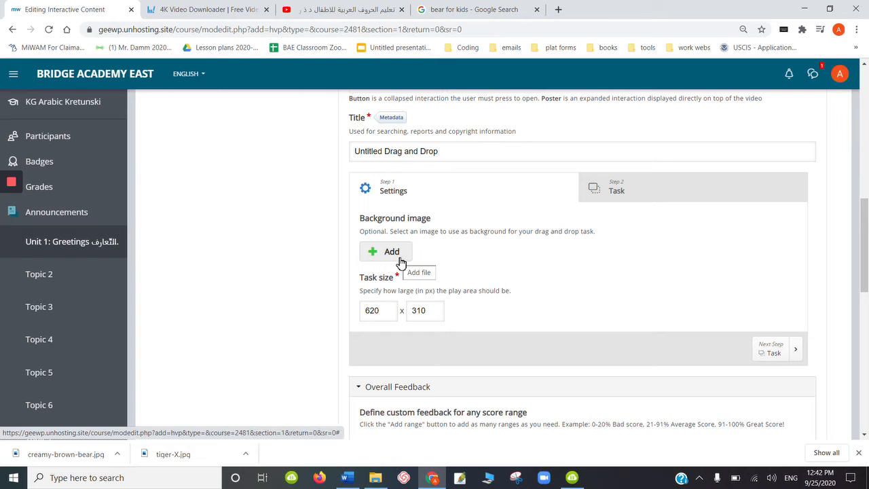
{"action": "left_click", "coordinate": [400, 257]}
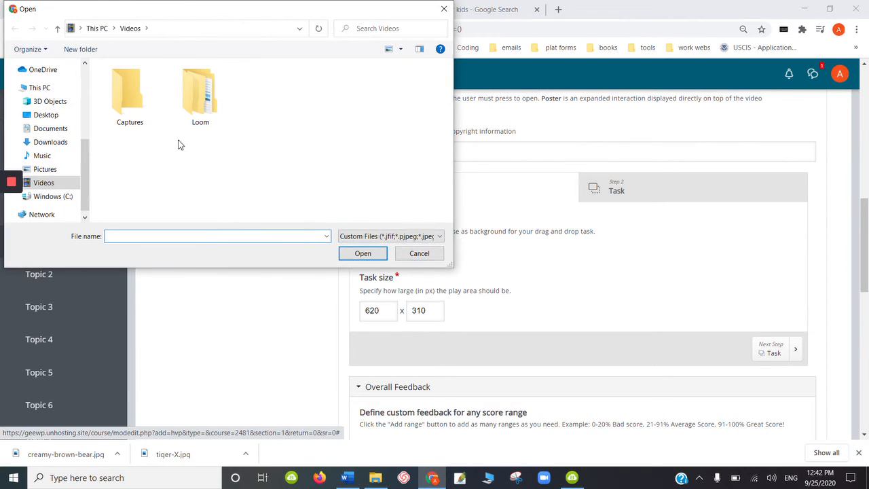
{"action": "left_click", "coordinate": [54, 121]}
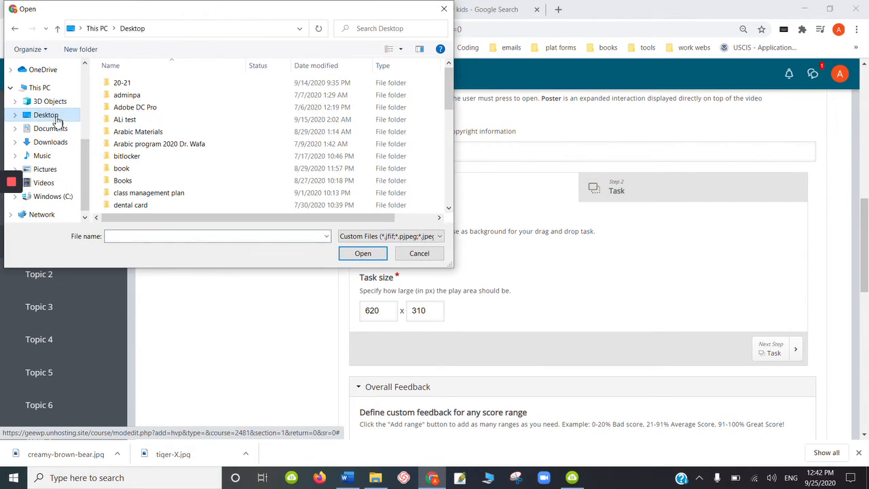
{"action": "left_click", "coordinate": [133, 88]}
{"action": "double_click", "coordinate": [133, 88]}
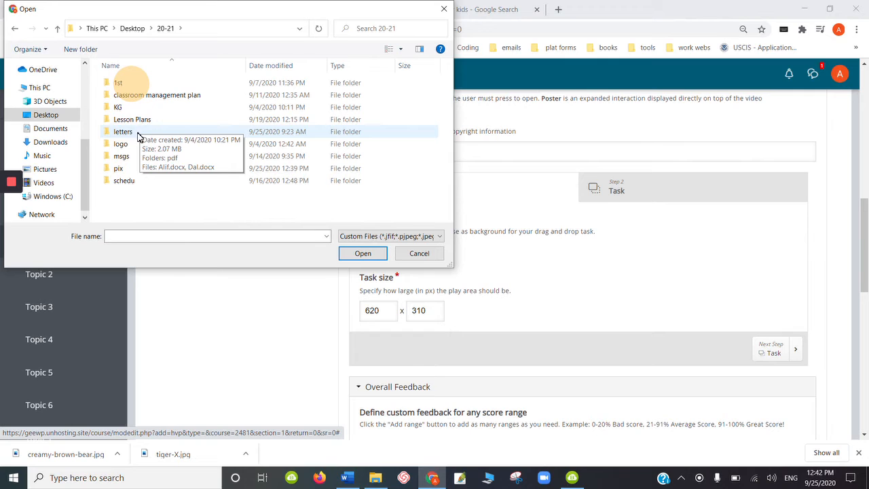
{"action": "double_click", "coordinate": [120, 169]}
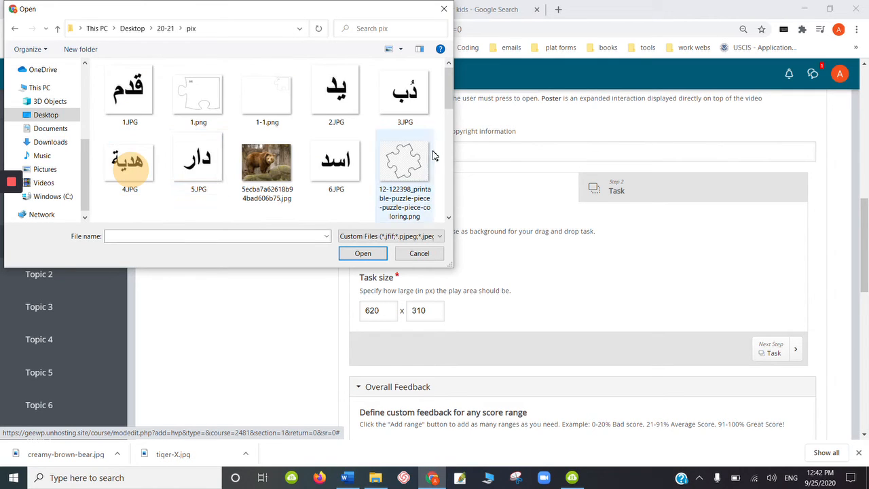
{"action": "left_click_drag", "start_coordinate": [450, 100], "coordinate": [448, 207]}
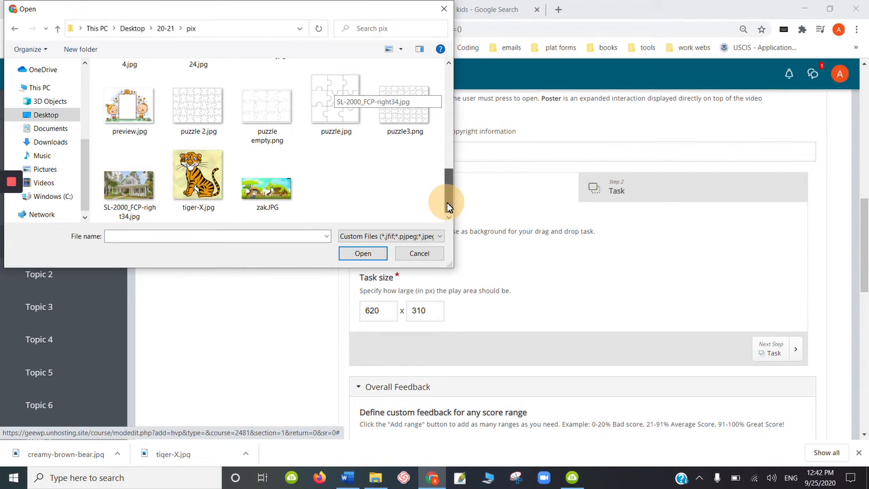
{"action": "double_click", "coordinate": [264, 184]}
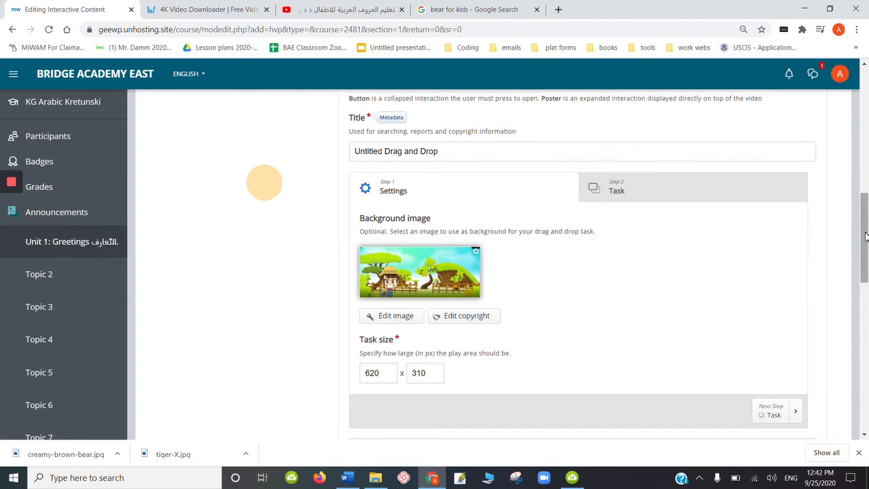
- Open the Task step and add an image element using creamy-brown-bear.jpg from the pix folder
{"action": "mouse_move", "coordinate": [865, 235]}
{"action": "left_mouse_down"}
{"action": "mouse_move", "coordinate": [857, 295]}
{"action": "mouse_move", "coordinate": [863, 240]}
{"action": "left_mouse_up"}
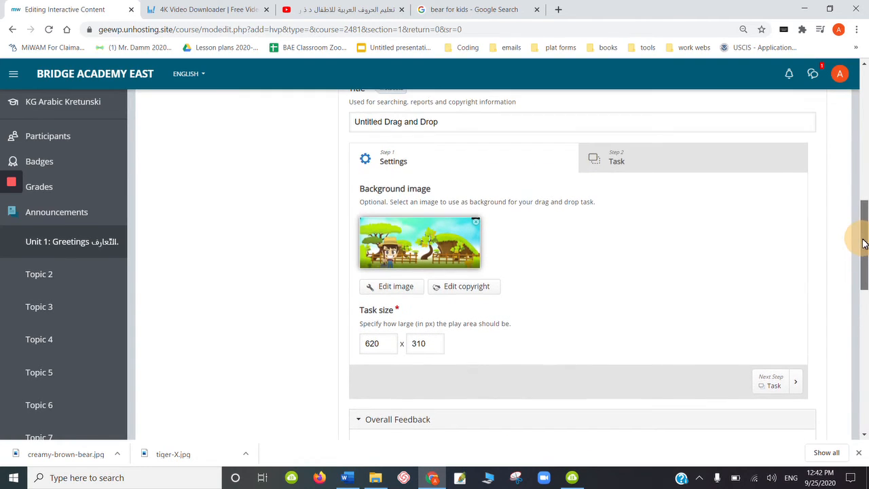
{"action": "left_click", "coordinate": [622, 169]}
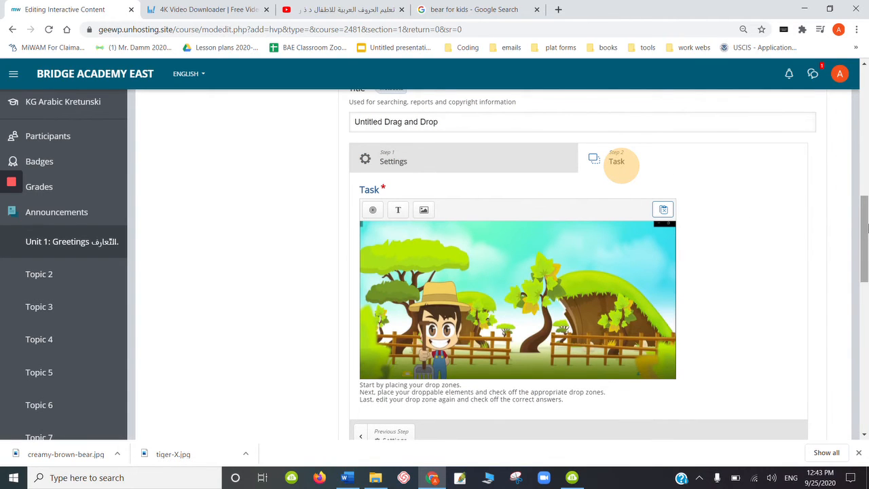
{"action": "mouse_move", "coordinate": [867, 229]}
{"action": "left_mouse_down"}
{"action": "mouse_move", "coordinate": [866, 260]}
{"action": "mouse_move", "coordinate": [864, 218]}
{"action": "left_mouse_up"}
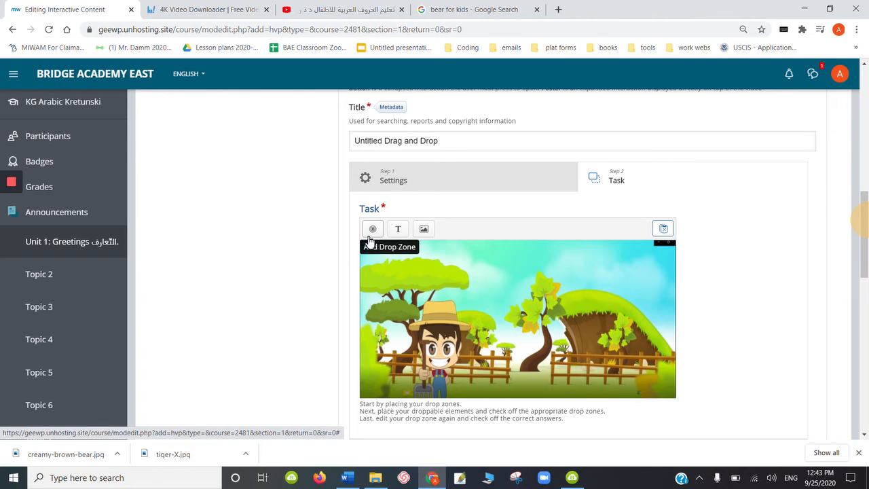
{"action": "left_click", "coordinate": [424, 231]}
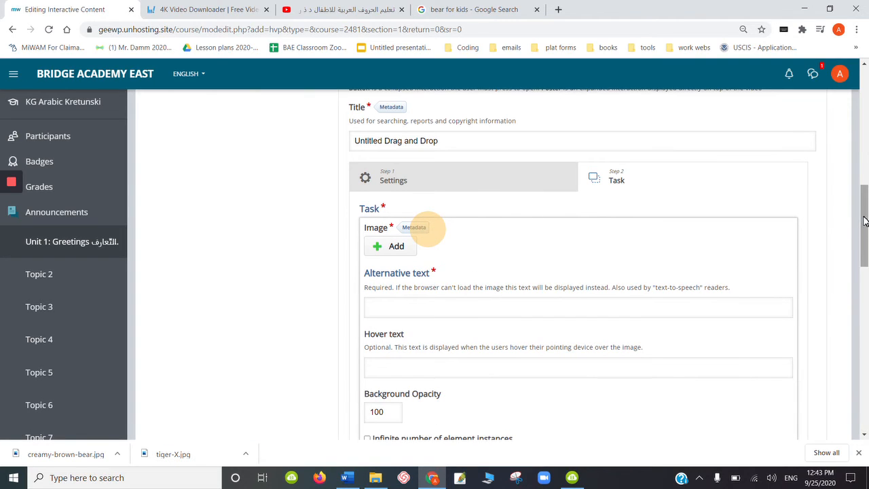
{"action": "scroll", "coordinate": [861, 234], "scroll_direction": "down", "scroll_amount": 1}
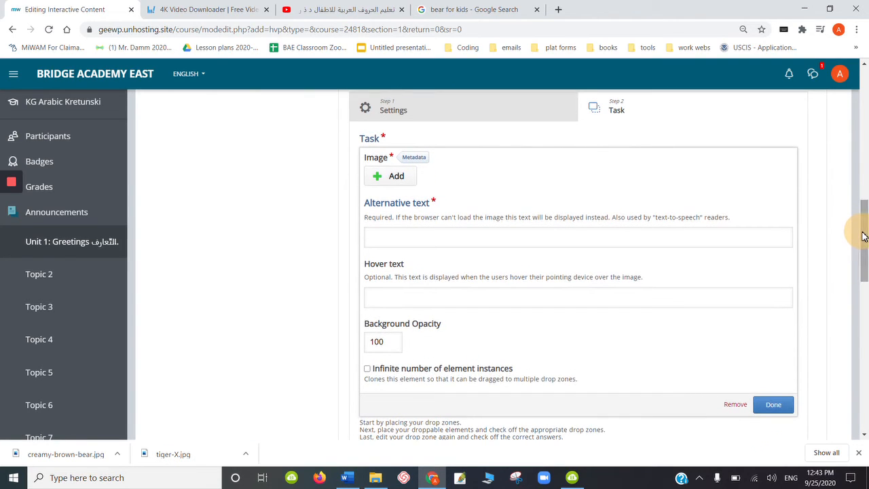
{"action": "left_click", "coordinate": [392, 176]}
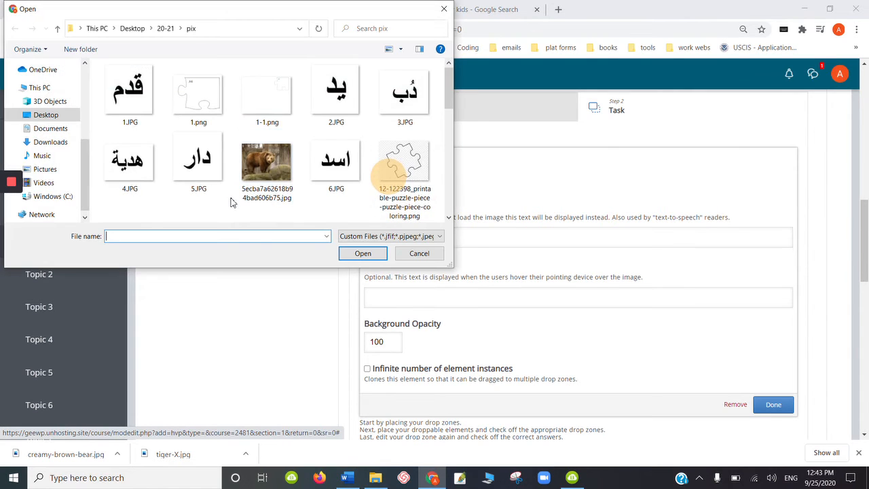
{"action": "left_click_drag", "start_coordinate": [445, 102], "coordinate": [447, 144]}
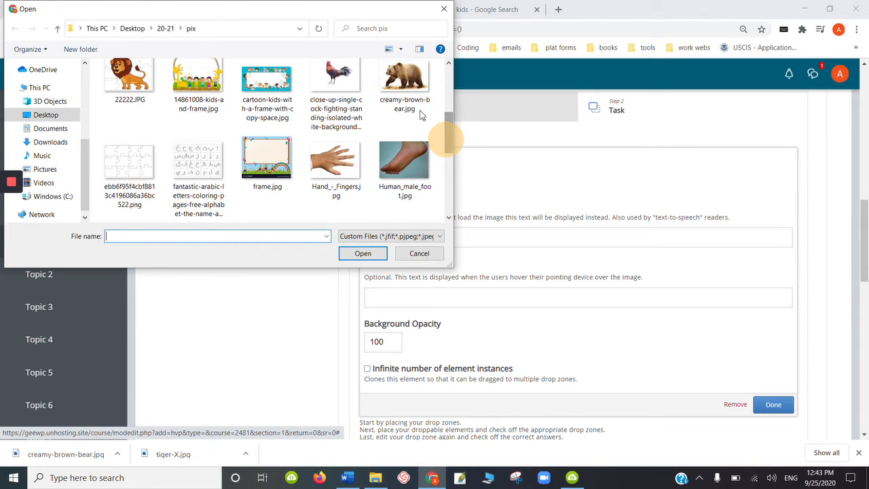
{"action": "double_click", "coordinate": [411, 88]}
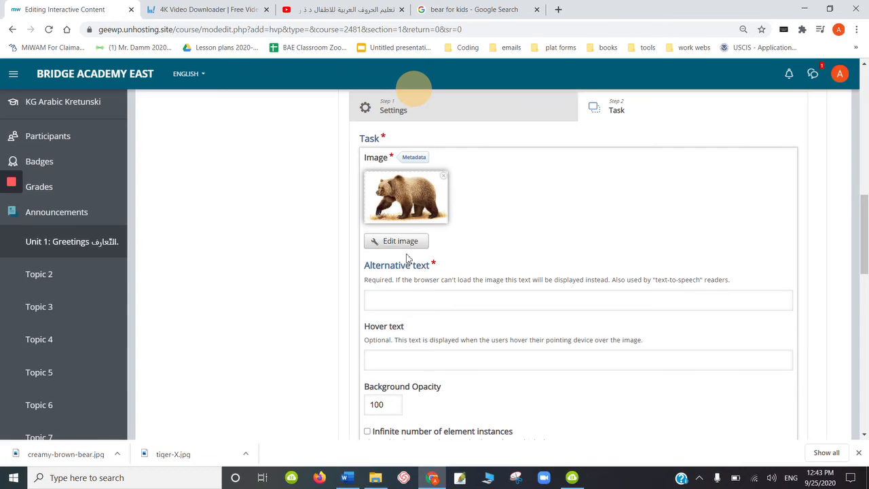
- Set the bear image's alternative text to bear and finish editing the element
{"action": "left_click", "coordinate": [468, 301]}
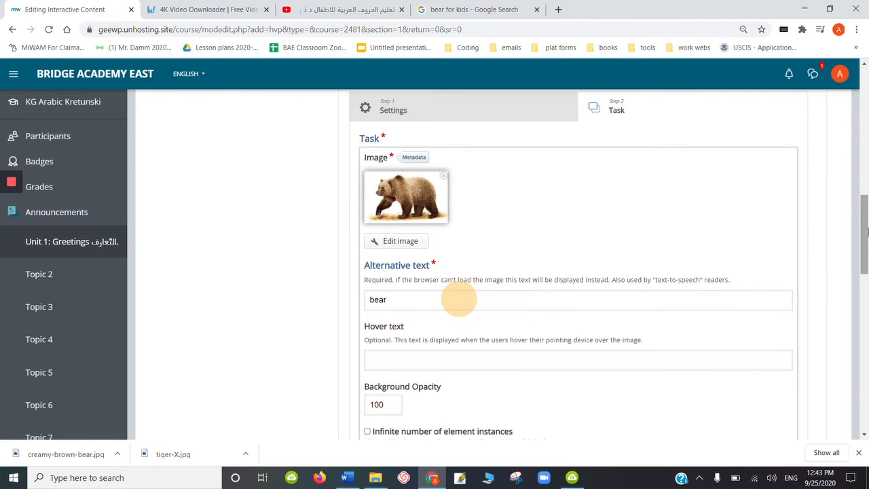
{"action": "left_click_drag", "start_coordinate": [865, 229], "coordinate": [865, 253]}
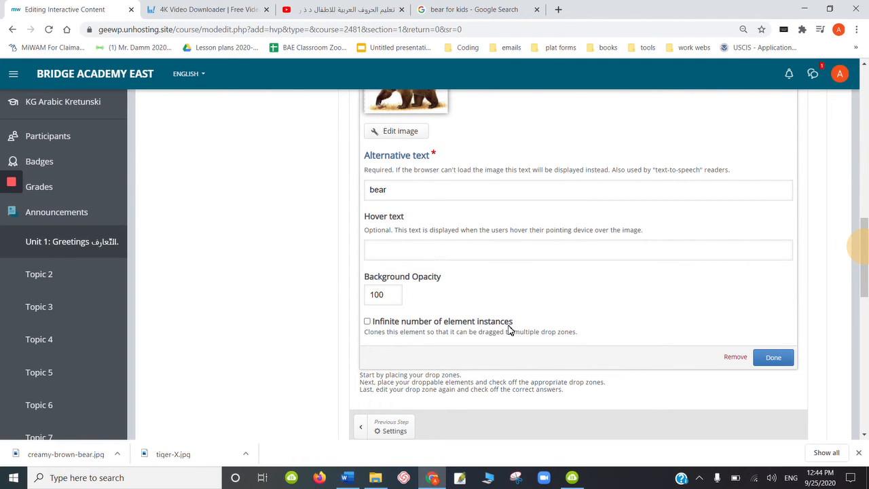
{"action": "left_click", "coordinate": [770, 359]}
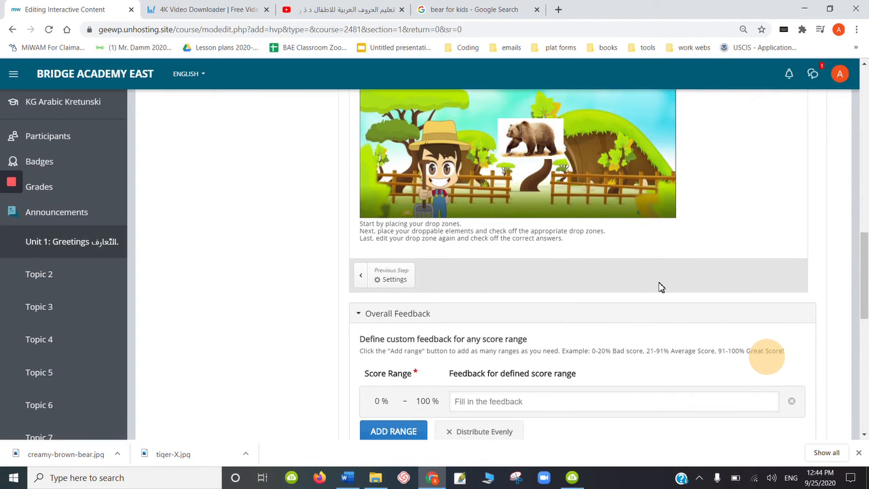
- Move the bear image toward the right side of the drag and drop background
{"action": "left_click_drag", "start_coordinate": [541, 132], "coordinate": [625, 154]}
{"action": "left_click_drag", "start_coordinate": [864, 265], "coordinate": [861, 243]}
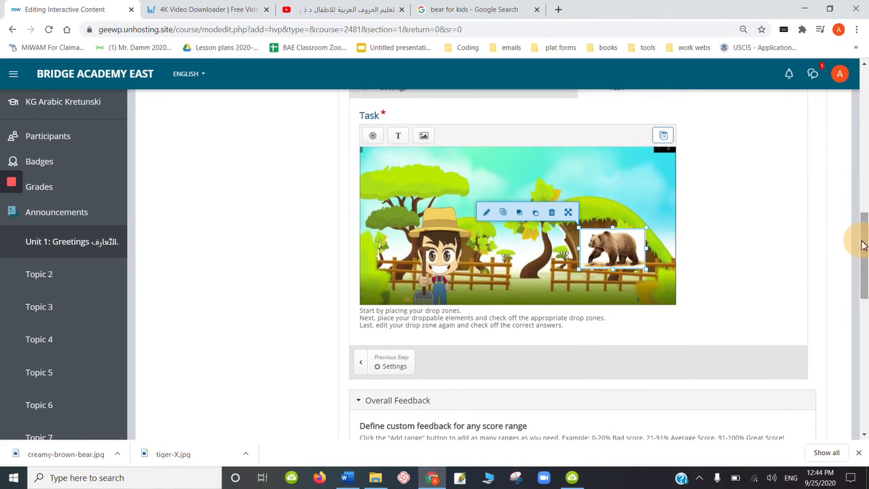
- Add a second image element using the tiger picture from the pix folder
{"action": "left_click", "coordinate": [422, 137]}
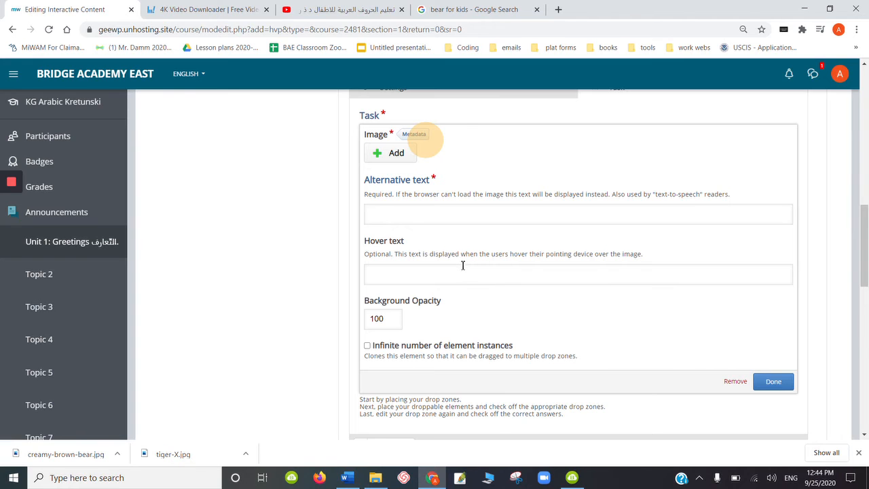
{"action": "left_click", "coordinate": [392, 153]}
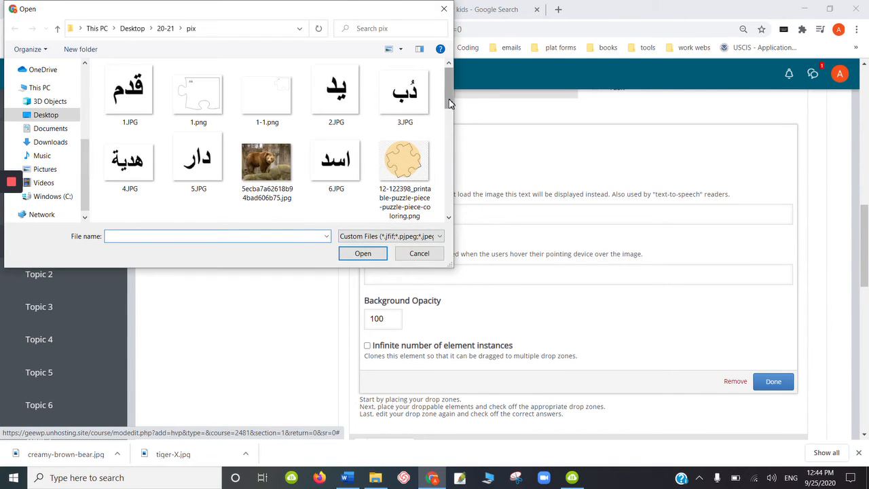
{"action": "left_click_drag", "start_coordinate": [449, 95], "coordinate": [447, 198]}
{"action": "double_click", "coordinate": [196, 195]}
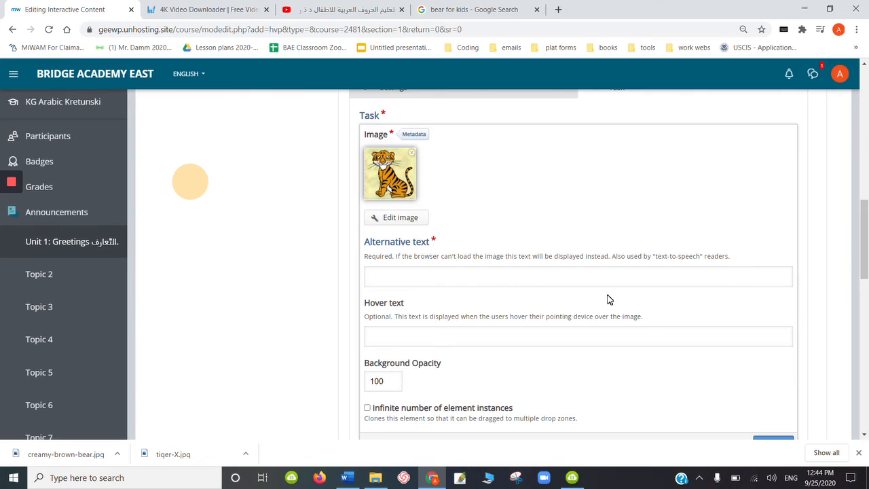
- Set the tiger image's alternative text to tiger and finish editing the element
{"action": "left_click", "coordinate": [477, 282]}
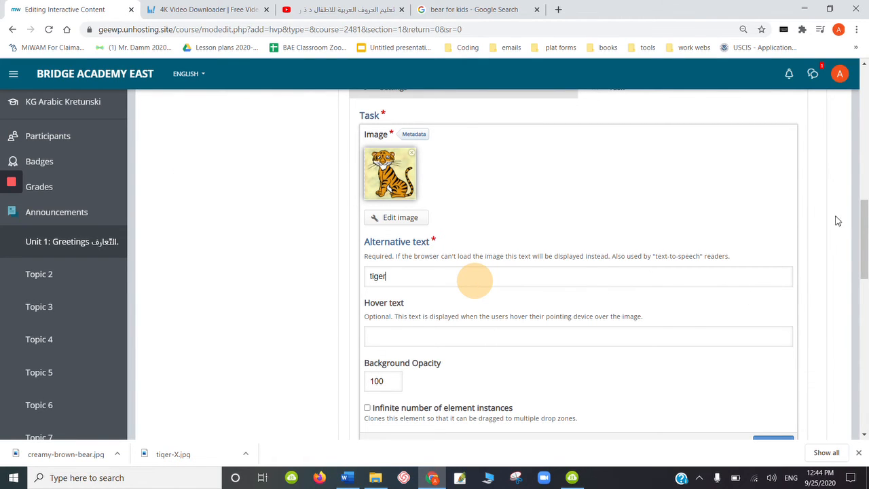
{"action": "left_click_drag", "start_coordinate": [865, 224], "coordinate": [866, 253]}
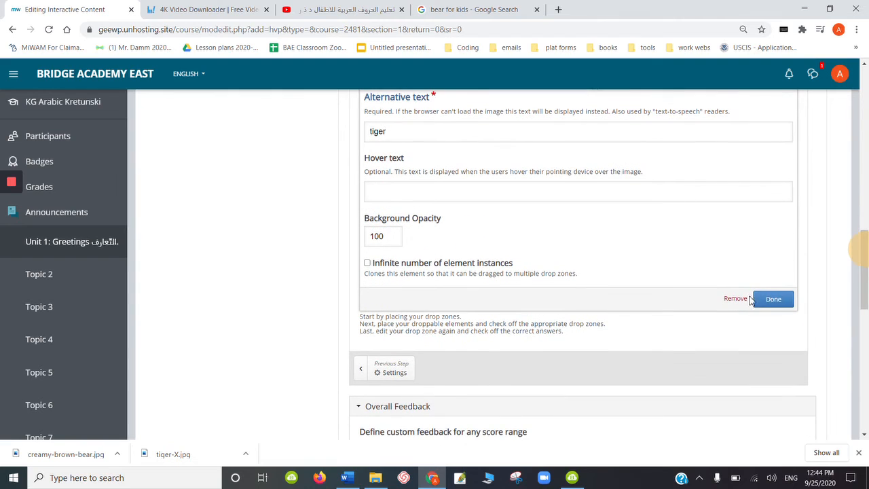
{"action": "left_click", "coordinate": [776, 303]}
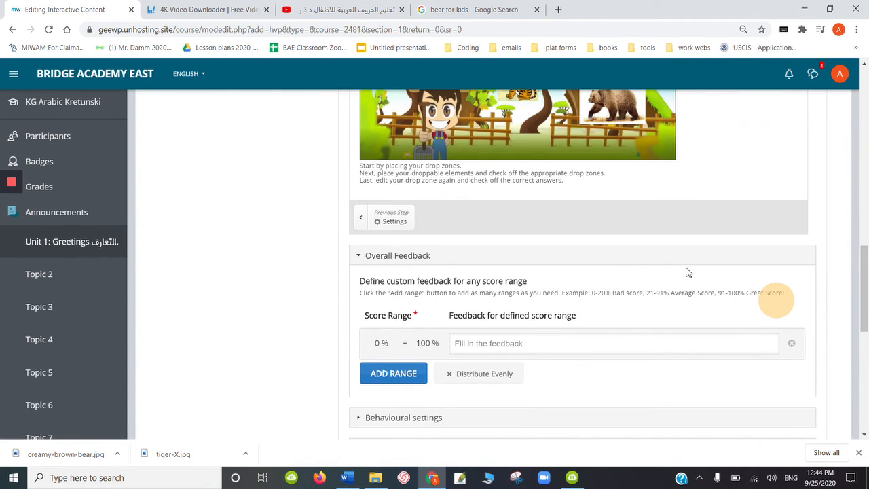
- Position the tiger image beside the bear on the background
{"action": "left_click_drag", "start_coordinate": [862, 273], "coordinate": [863, 243]}
{"action": "left_click_drag", "start_coordinate": [522, 210], "coordinate": [537, 230]}
{"action": "left_click", "coordinate": [589, 229]}
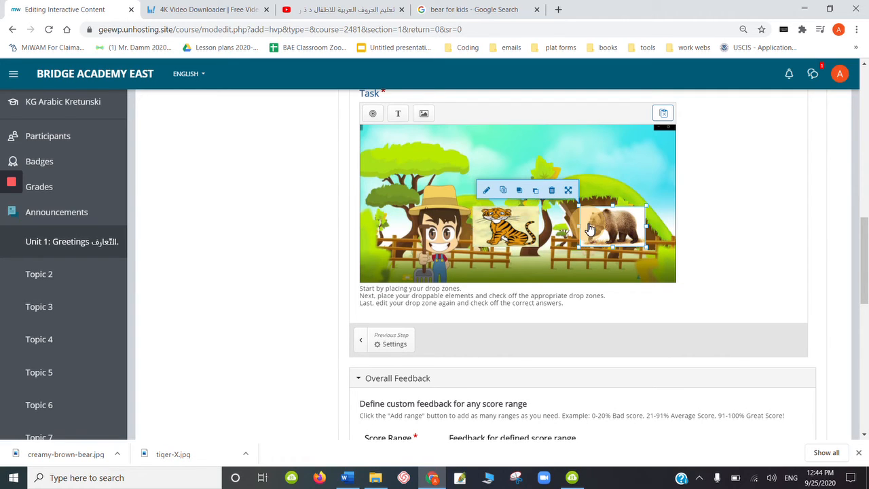
- Add a drop zone with a centre-aligned label reading blank
{"action": "left_click", "coordinate": [372, 114]}
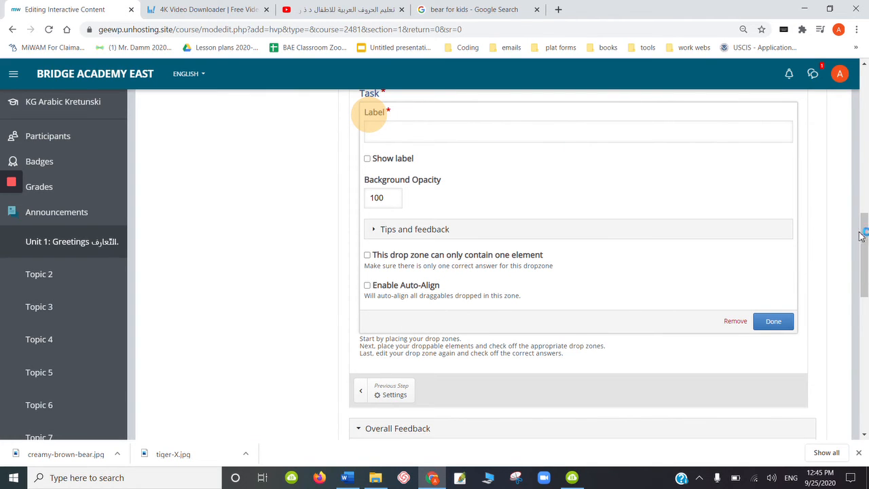
{"action": "left_click_drag", "start_coordinate": [865, 238], "coordinate": [861, 206]}
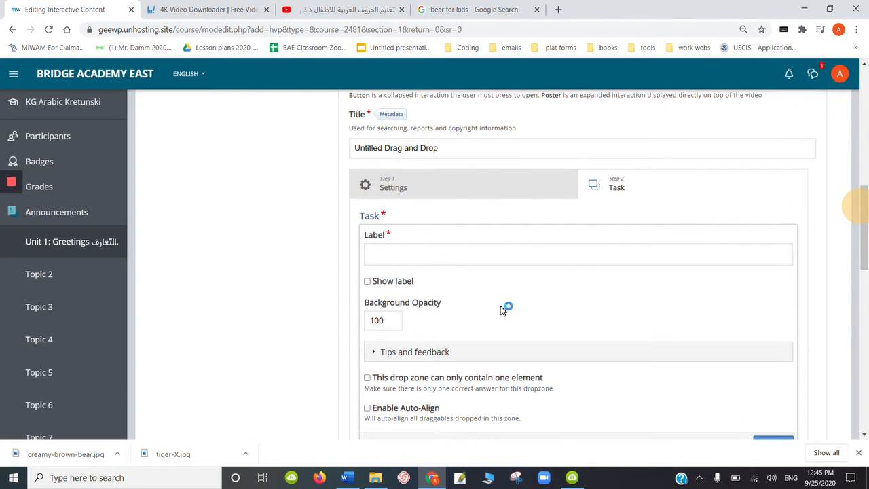
{"action": "left_click", "coordinate": [418, 250]}
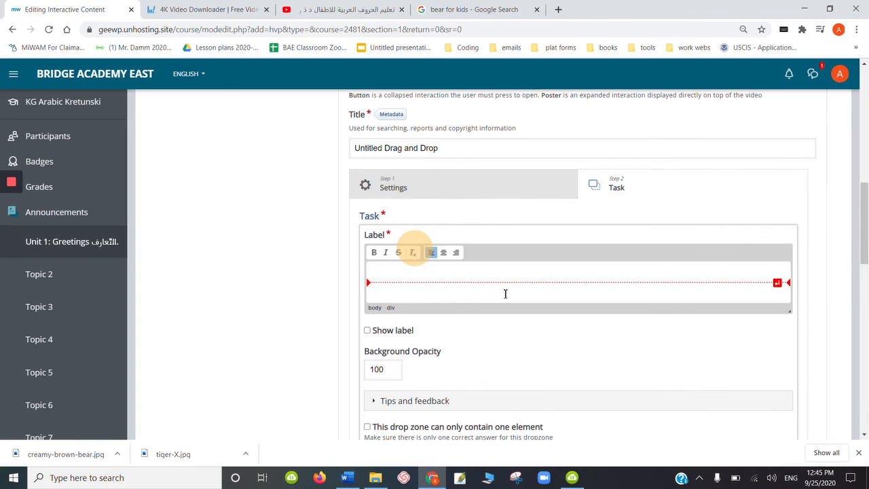
{"action": "left_click", "coordinate": [443, 252]}
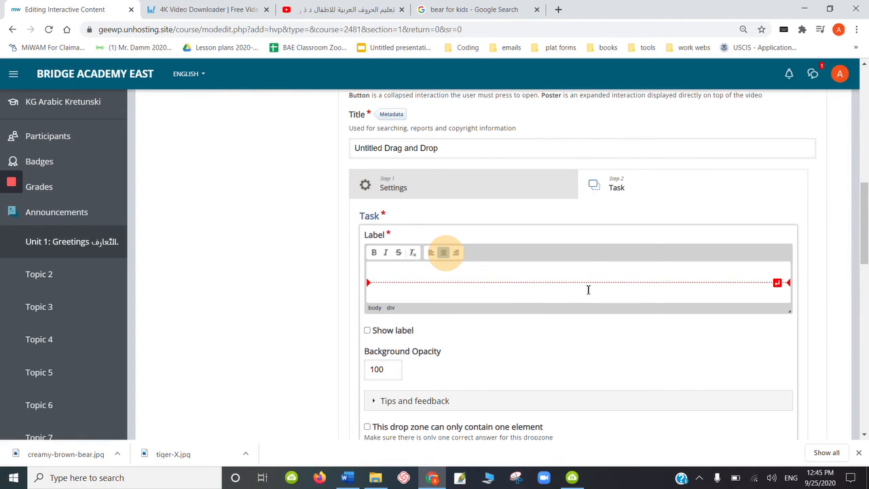
{"action": "type", "text": "blank"}
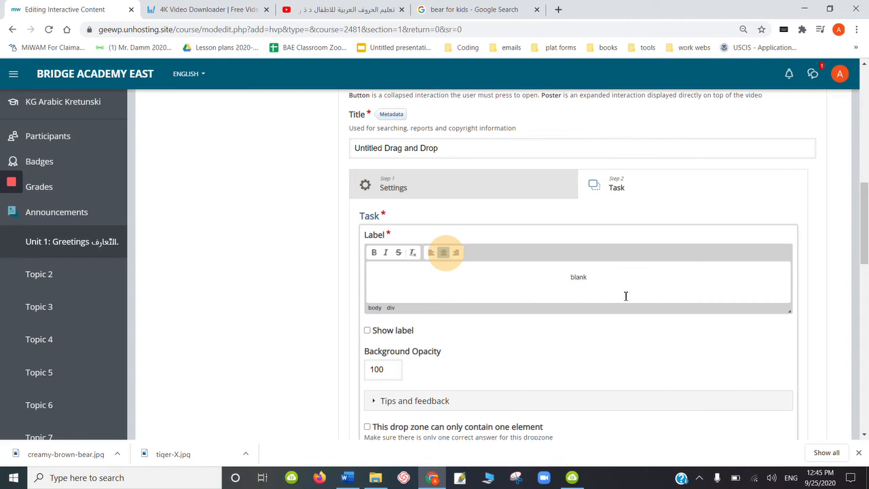
{"action": "left_click", "coordinate": [807, 277]}
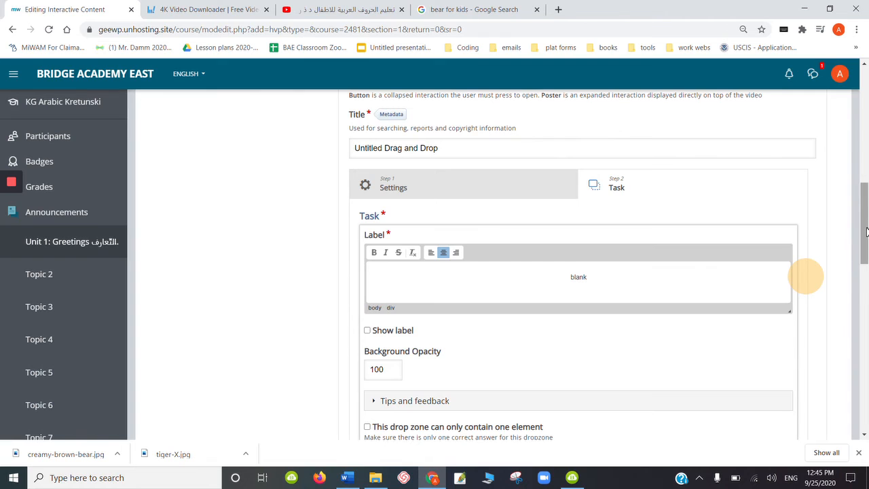
- Restrict the drop zone to one element, enable Auto-Align, and finish editing it
{"action": "left_click_drag", "start_coordinate": [867, 231], "coordinate": [867, 271]}
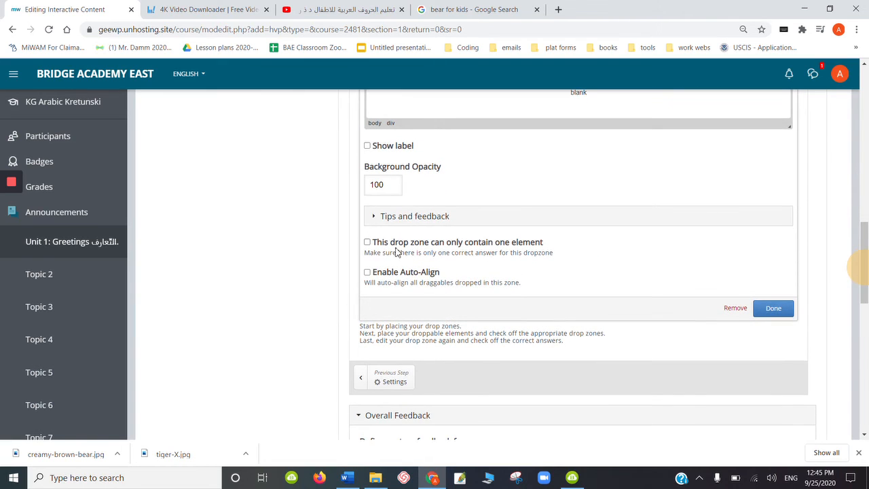
{"action": "left_click", "coordinate": [368, 245]}
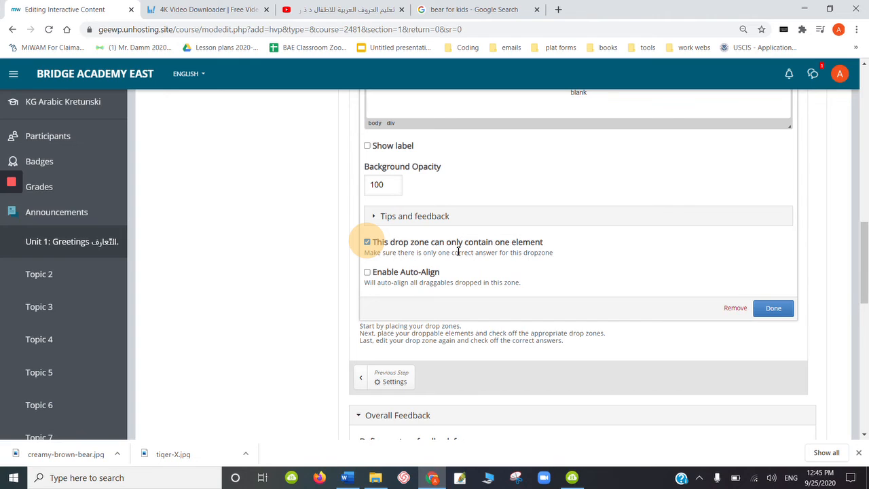
{"action": "left_click", "coordinate": [368, 274]}
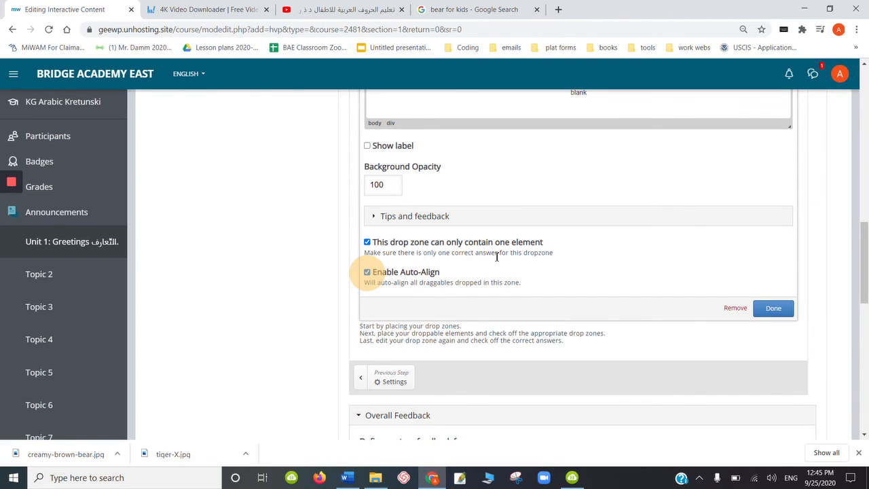
{"action": "left_click", "coordinate": [773, 310]}
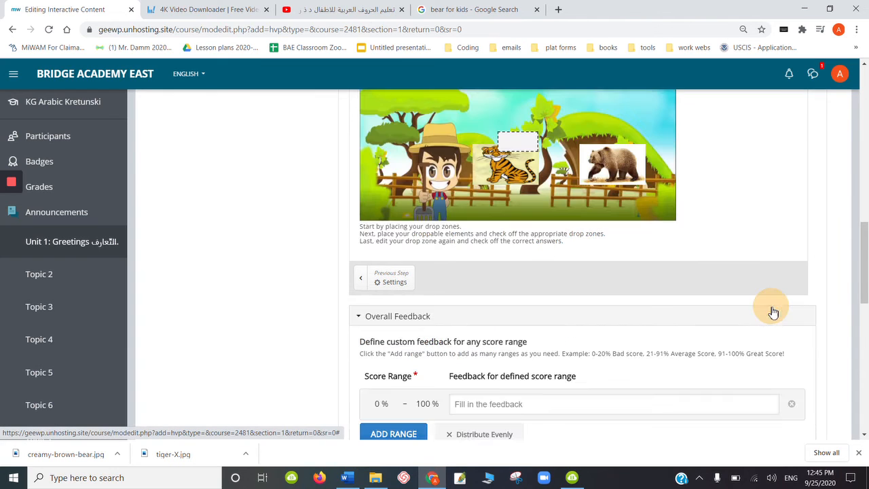
- Enlarge the drop zone and move it near the top of the background
{"action": "left_click", "coordinate": [516, 138]}
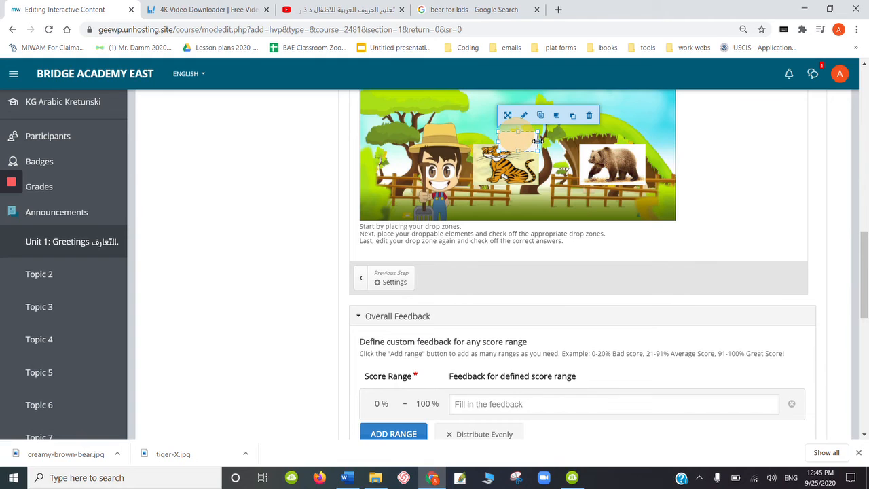
{"action": "left_click_drag", "start_coordinate": [538, 140], "coordinate": [606, 154]}
{"action": "left_click_drag", "start_coordinate": [610, 154], "coordinate": [567, 120]}
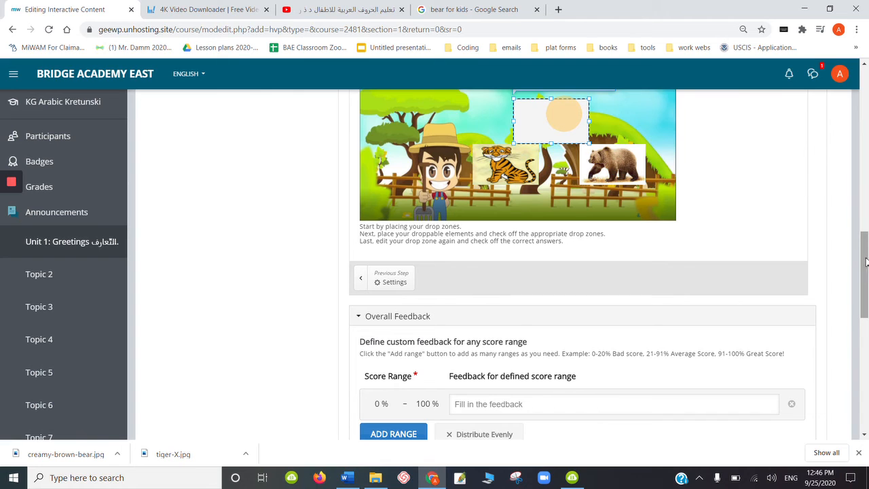
- Rearrange the canvas with the drop zone at bottom centre and the tiger and bear images above it
{"action": "left_click_drag", "start_coordinate": [866, 262], "coordinate": [865, 235]}
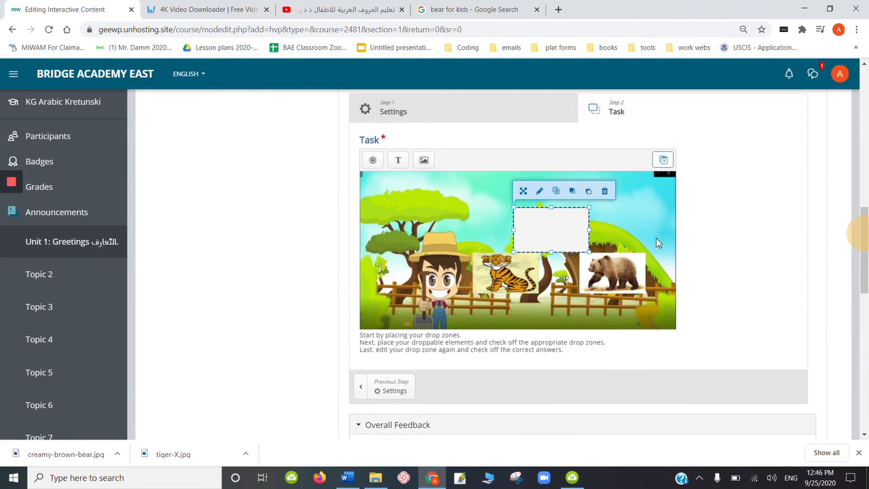
{"action": "left_click_drag", "start_coordinate": [558, 231], "coordinate": [547, 292]}
{"action": "left_click_drag", "start_coordinate": [488, 275], "coordinate": [459, 234]}
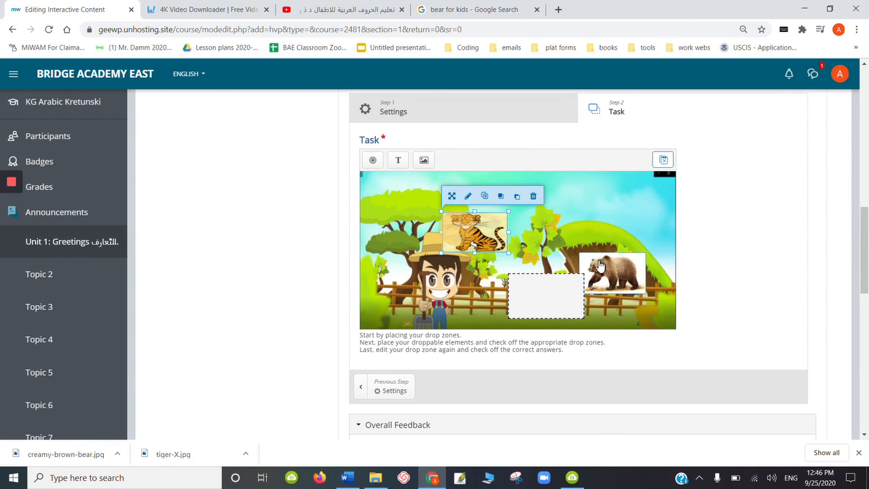
{"action": "left_click_drag", "start_coordinate": [599, 265], "coordinate": [576, 219]}
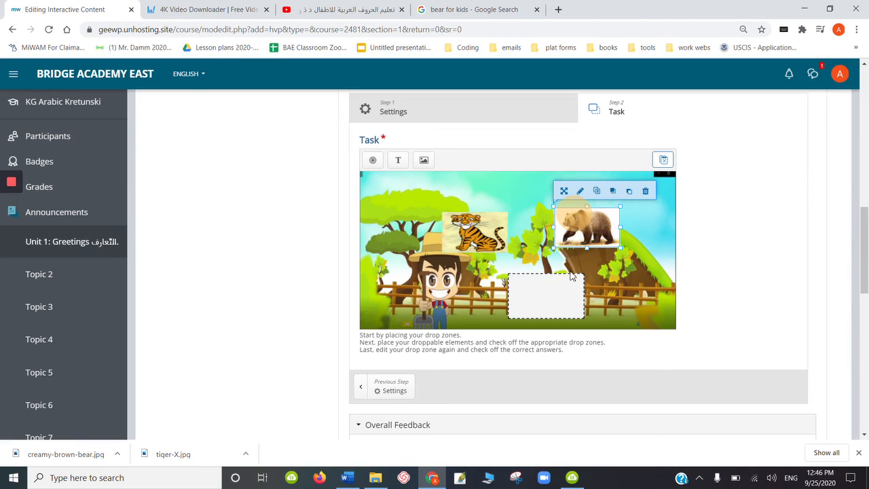
{"action": "left_click_drag", "start_coordinate": [563, 287], "coordinate": [537, 287]}
{"action": "left_click", "coordinate": [481, 233]}
{"action": "left_click_drag", "start_coordinate": [481, 233], "coordinate": [475, 228]}
{"action": "left_click", "coordinate": [572, 235]}
{"action": "left_click_drag", "start_coordinate": [572, 234], "coordinate": [572, 239]}
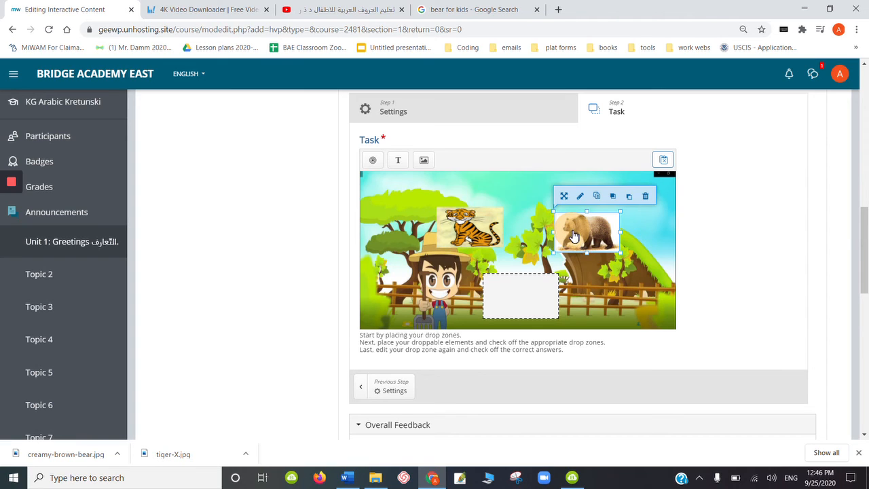
- Change the drop zone label to "where does the letter Dall hide?", enable Show label, and finish editing
{"action": "double_click", "coordinate": [532, 292]}
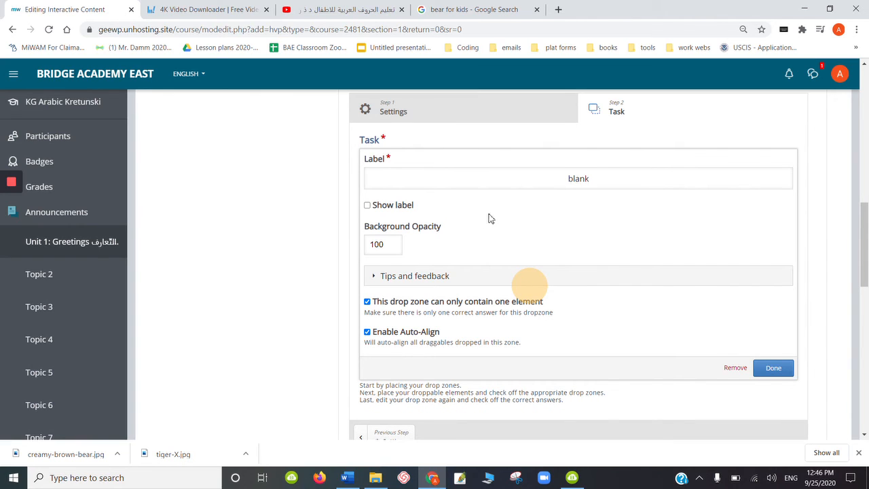
{"action": "left_click", "coordinate": [583, 178]}
{"action": "left_click", "coordinate": [554, 183]}
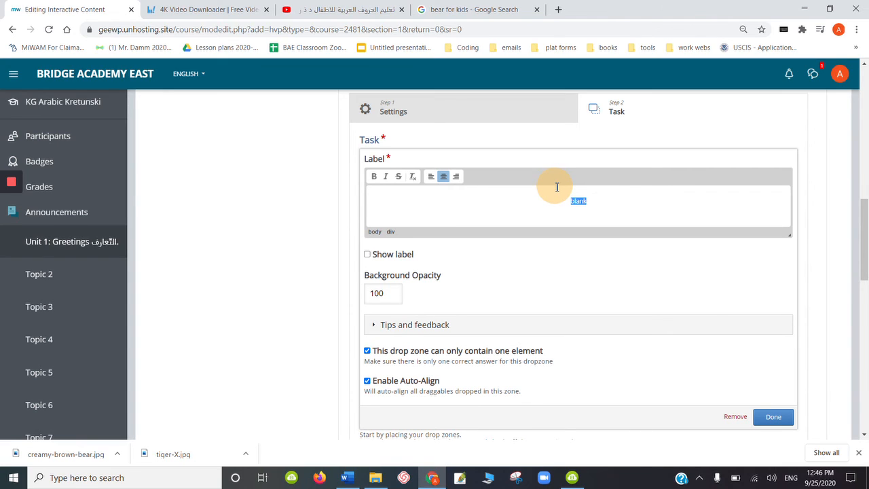
{"action": "type", "text": "d"}
{"action": "type", "text": "p"}
{"action": "type", "text": "oes the"}
{"action": "type", "text": " letter "}
{"action": "type", "text": "Dall"}
{"action": "type", "text": " ho"}
{"action": "key", "text": "BackSpace"}
{"action": "type", "text": "ide?"}
{"action": "left_click", "coordinate": [368, 256]}
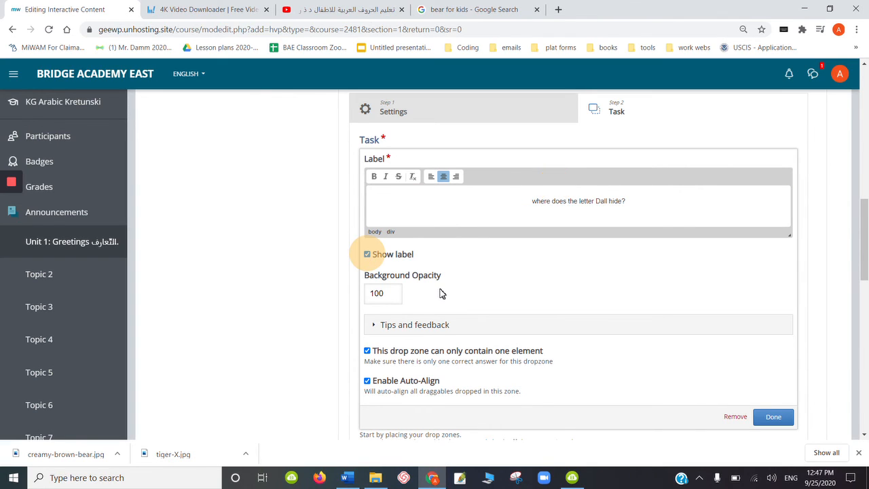
{"action": "left_click", "coordinate": [774, 418]}
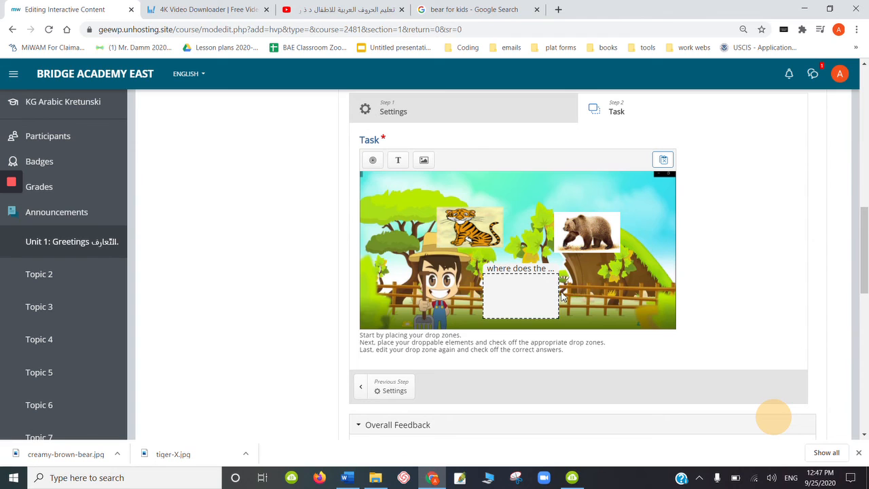
- Widen the drop zone so the full label fits
{"action": "left_click", "coordinate": [553, 299]}
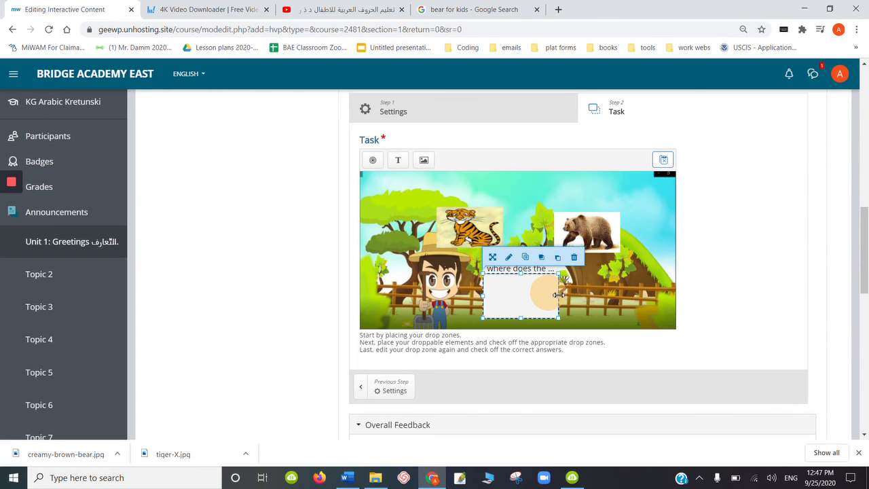
{"action": "left_click_drag", "start_coordinate": [558, 295], "coordinate": [536, 288]}
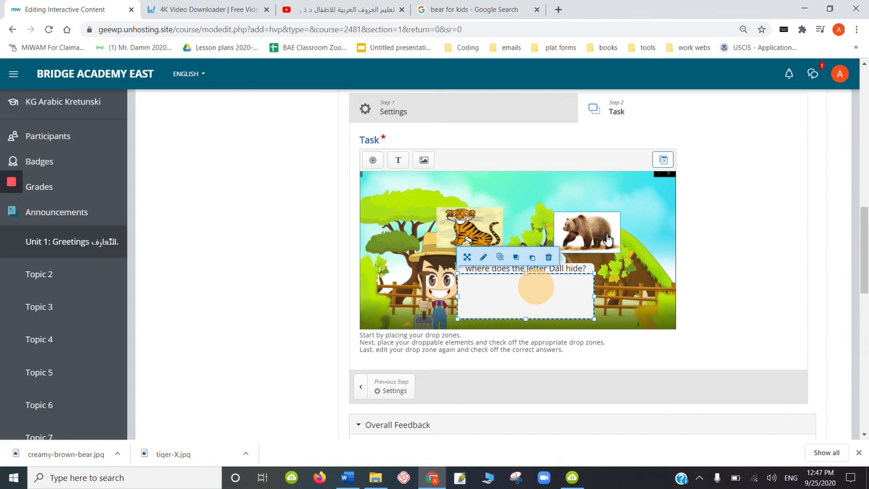
{"action": "left_click", "coordinate": [613, 269]}
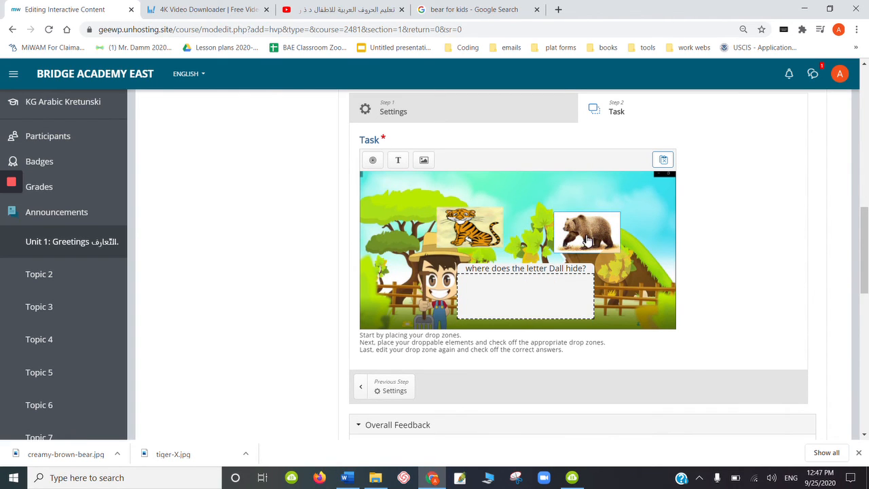
- Assign the bear image to the "where does the letter Dall hide?" drop zone and finish editing
{"action": "double_click", "coordinate": [577, 242]}
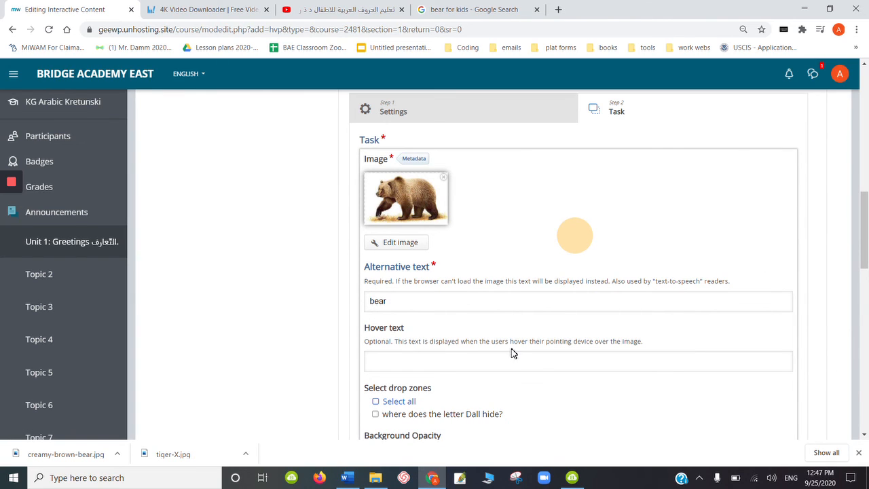
{"action": "left_click", "coordinate": [376, 415]}
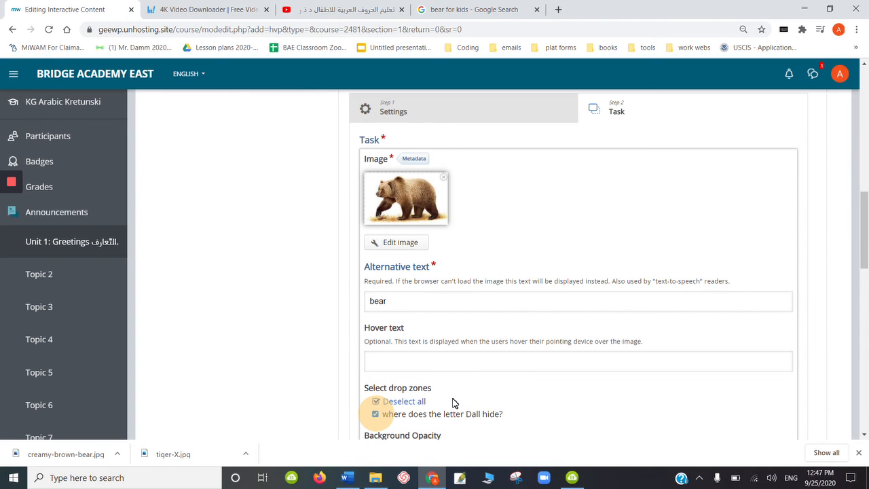
{"action": "left_click", "coordinate": [861, 277]}
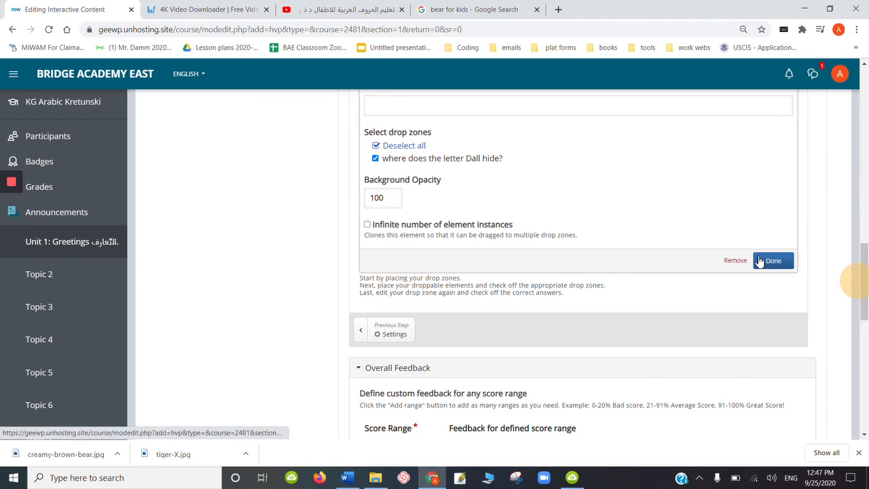
{"action": "left_click", "coordinate": [774, 262]}
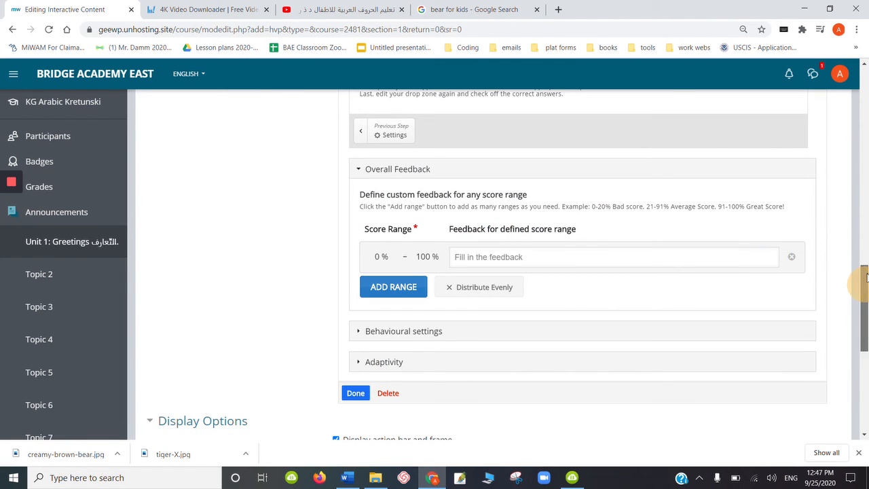
- Assign the tiger image to the "where does the letter Dall hide?" drop zone and finish editing
{"action": "left_click_drag", "start_coordinate": [863, 281], "coordinate": [854, 214]}
{"action": "double_click", "coordinate": [469, 307]}
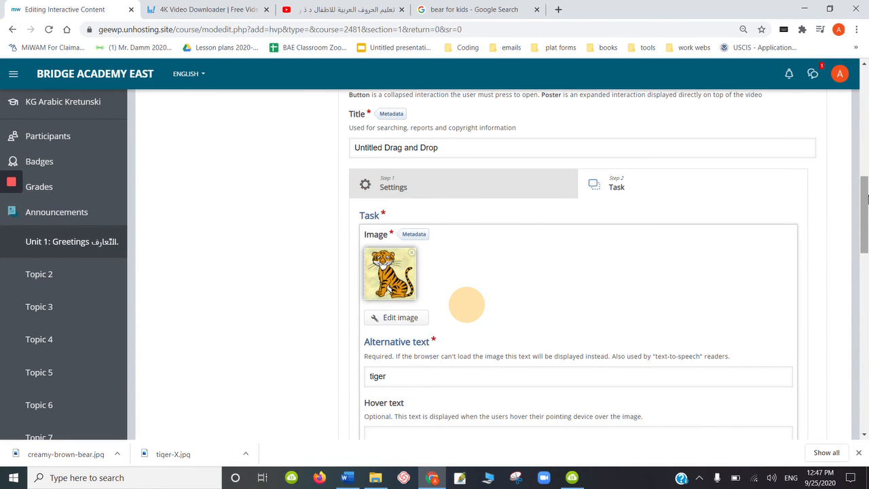
{"action": "scroll", "coordinate": [862, 245], "scroll_direction": "down", "scroll_amount": 3}
{"action": "left_click_drag", "start_coordinate": [862, 241], "coordinate": [861, 250]}
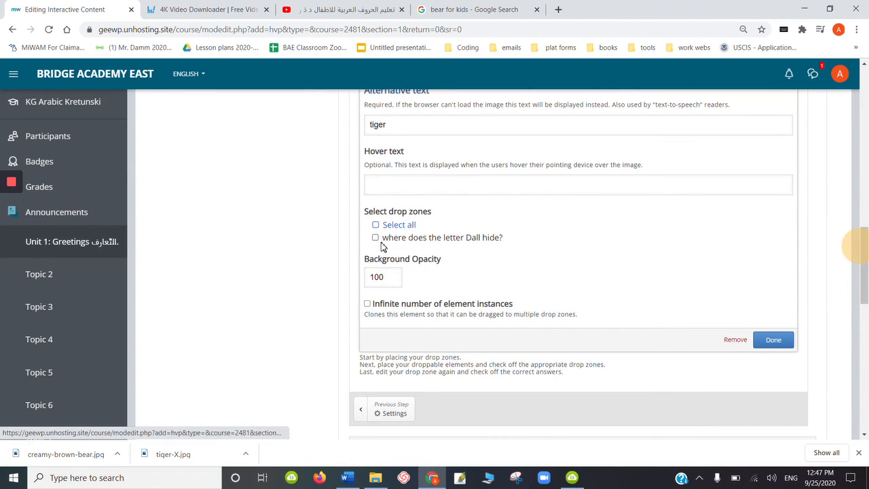
{"action": "left_click", "coordinate": [377, 239]}
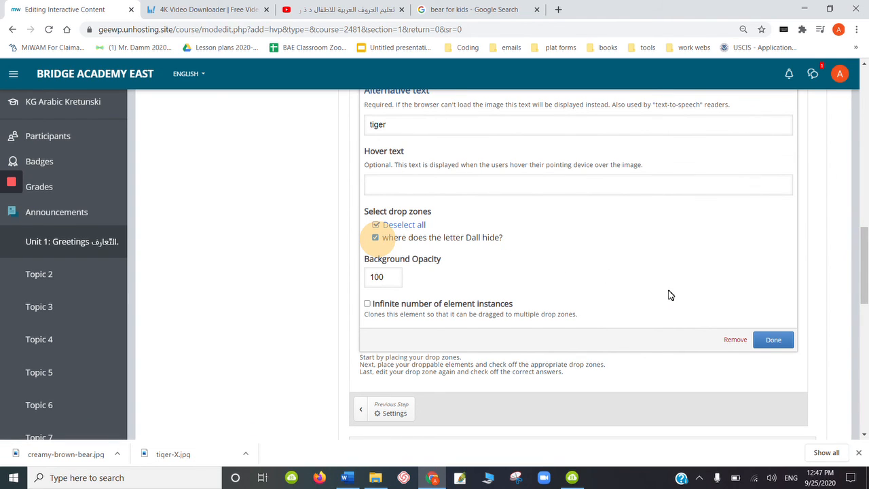
{"action": "left_click", "coordinate": [770, 339]}
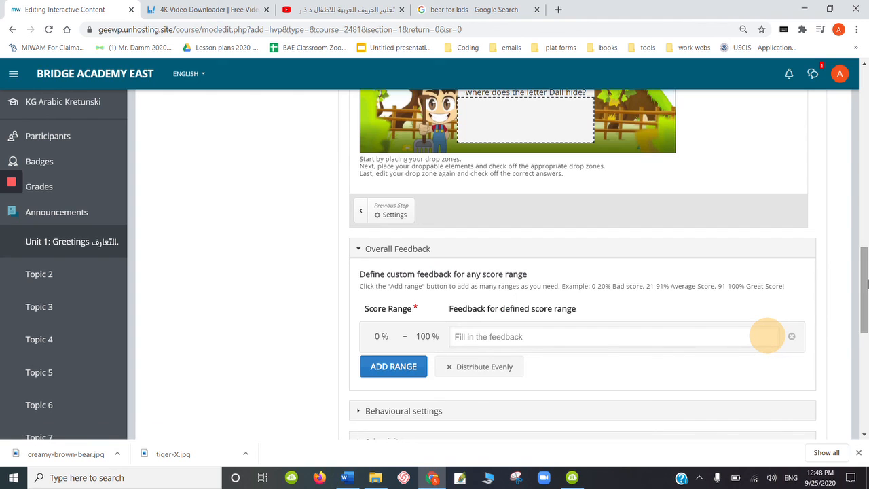
- Mark the bear image as the correct element for the drop zone and finish editing it
{"action": "left_click_drag", "start_coordinate": [866, 284], "coordinate": [863, 246]}
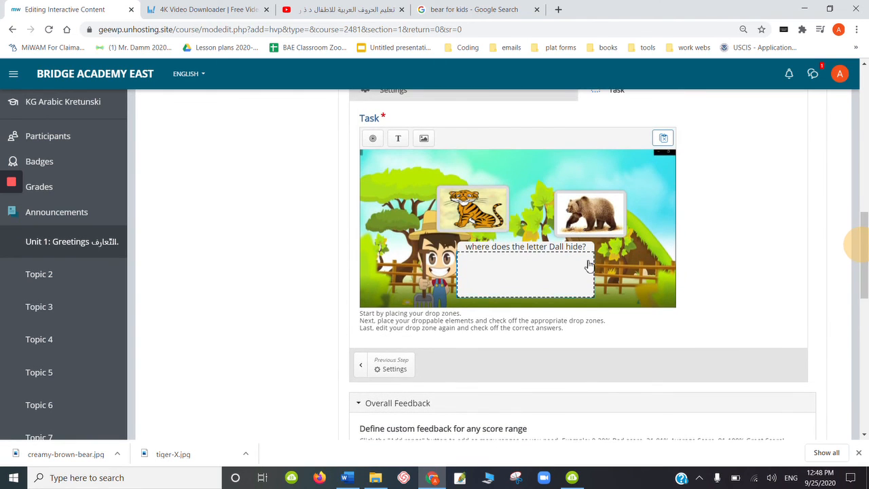
{"action": "double_click", "coordinate": [527, 275]}
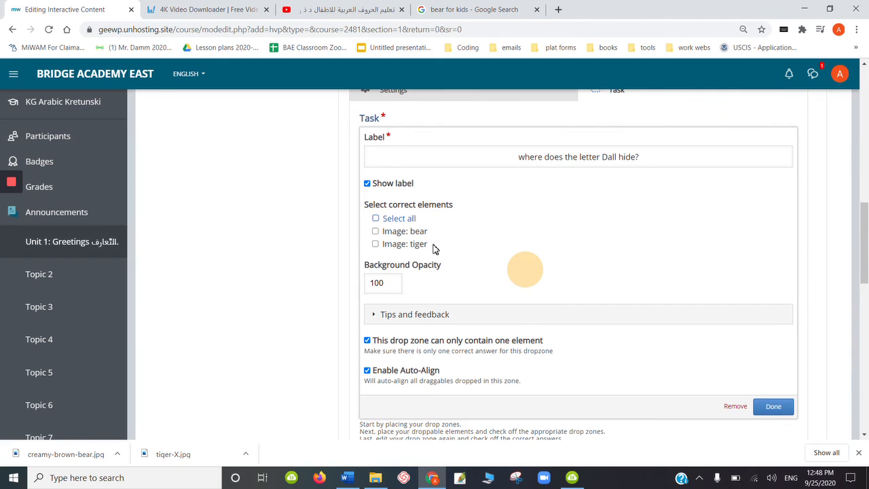
{"action": "left_click", "coordinate": [376, 232]}
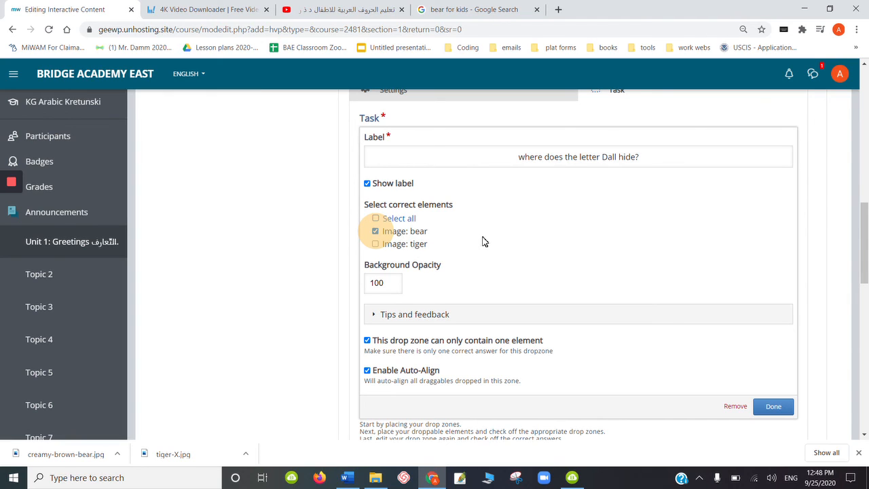
{"action": "left_click", "coordinate": [775, 407]}
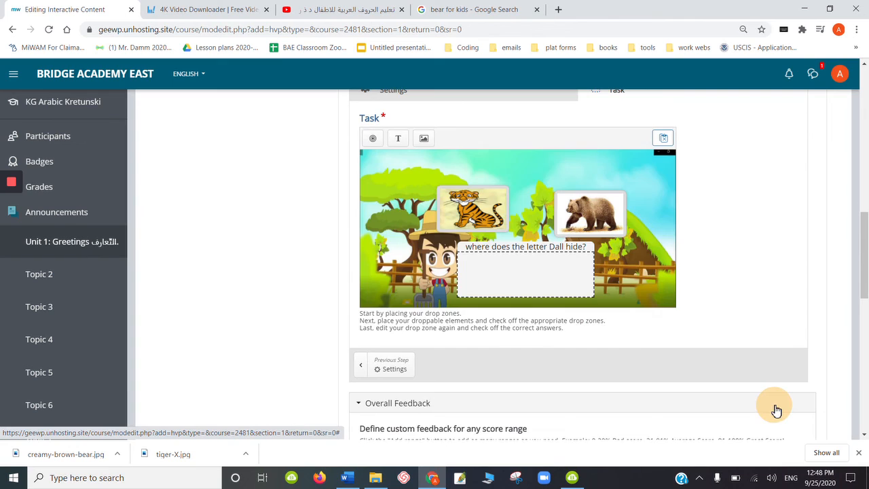
- Enable "Require full score for task before proceeding" under Adaptivity and finish the drag-and-drop interaction
{"action": "left_click_drag", "start_coordinate": [861, 262], "coordinate": [865, 234]}
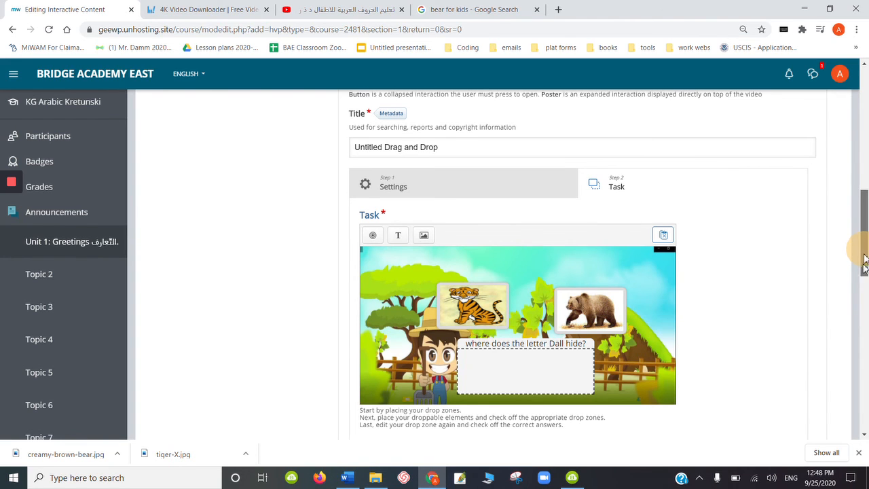
{"action": "left_click_drag", "start_coordinate": [861, 256], "coordinate": [861, 335]}
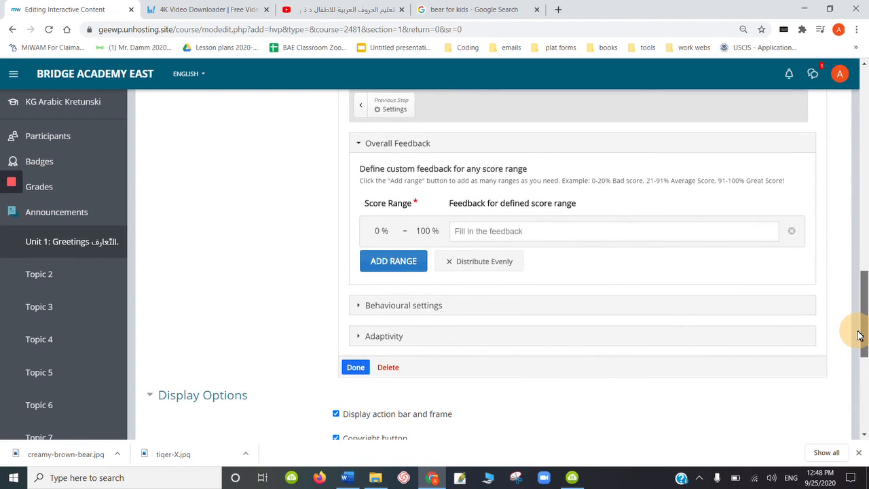
{"action": "left_click", "coordinate": [383, 341]}
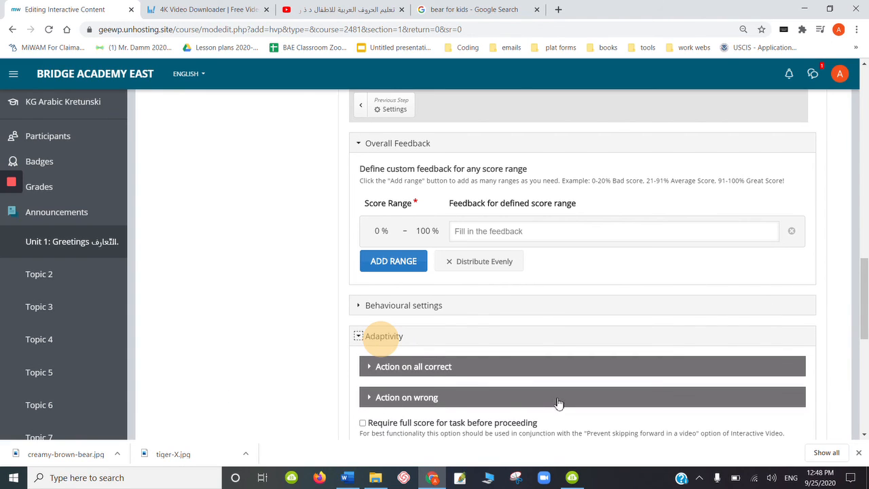
{"action": "left_click_drag", "start_coordinate": [864, 302], "coordinate": [865, 330]}
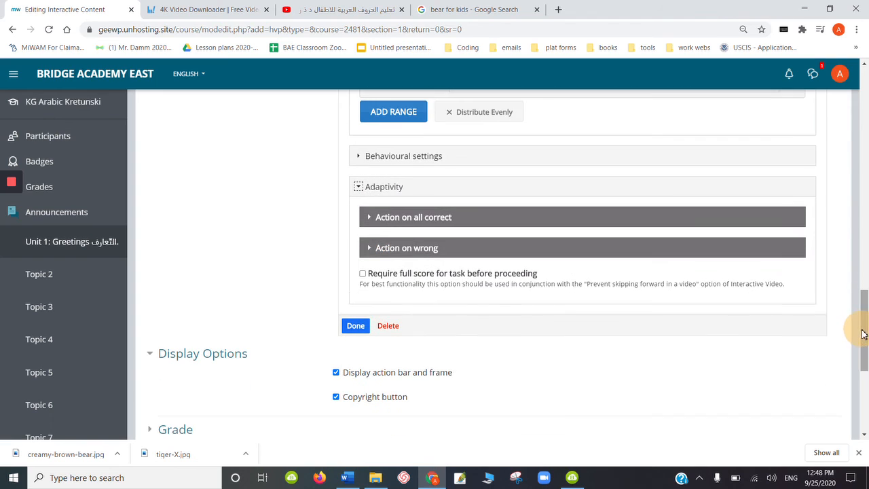
{"action": "left_click", "coordinate": [363, 274]}
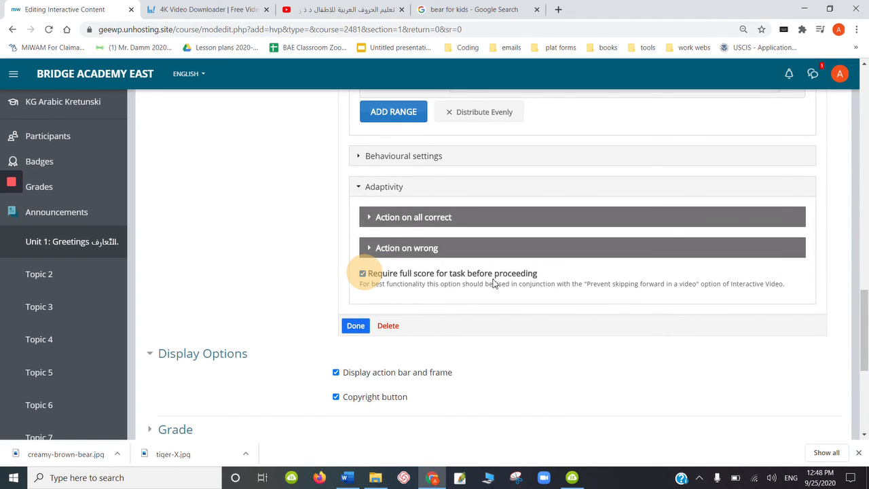
{"action": "left_click", "coordinate": [356, 326]}
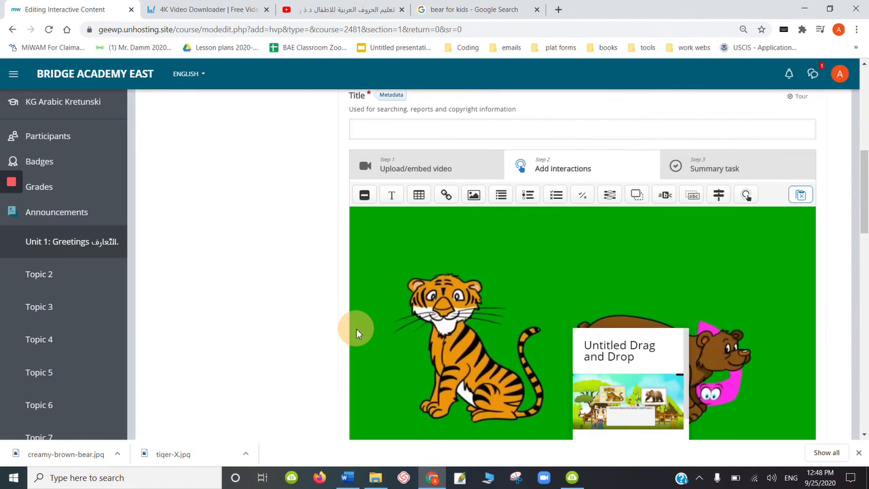
- Widen the drag-and-drop poster on the video by stretching both sides
{"action": "left_click", "coordinate": [650, 370]}
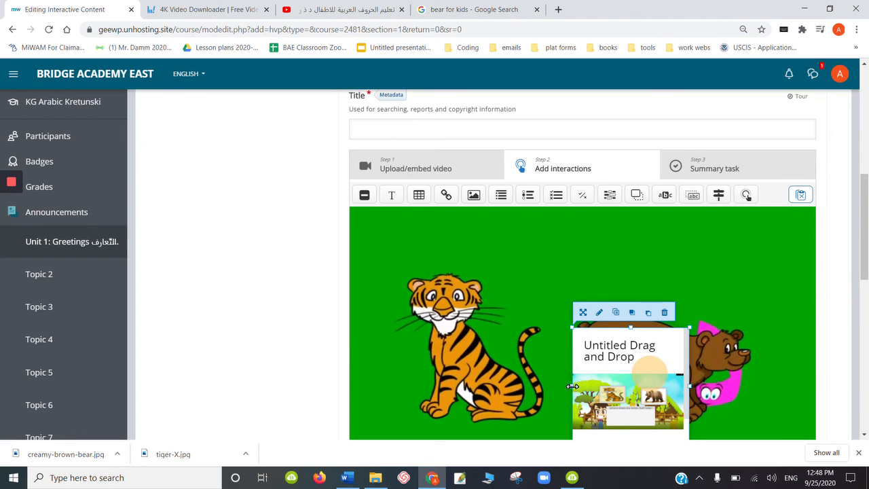
{"action": "left_click_drag", "start_coordinate": [572, 385], "coordinate": [428, 367]}
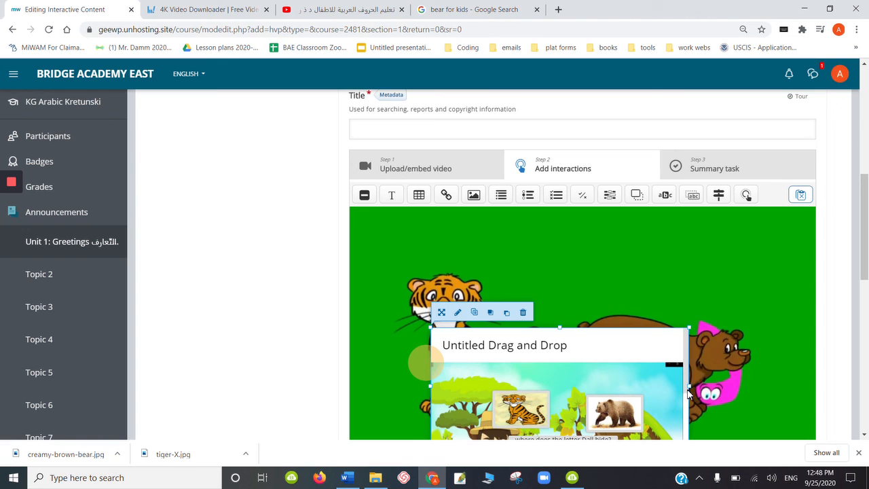
{"action": "left_click_drag", "start_coordinate": [689, 386], "coordinate": [793, 356]}
- Retitle the drag-and-drop interaction "where does the letter Dall hide?" and close its editor
{"action": "scroll", "coordinate": [866, 294], "scroll_direction": "down", "scroll_amount": 2}
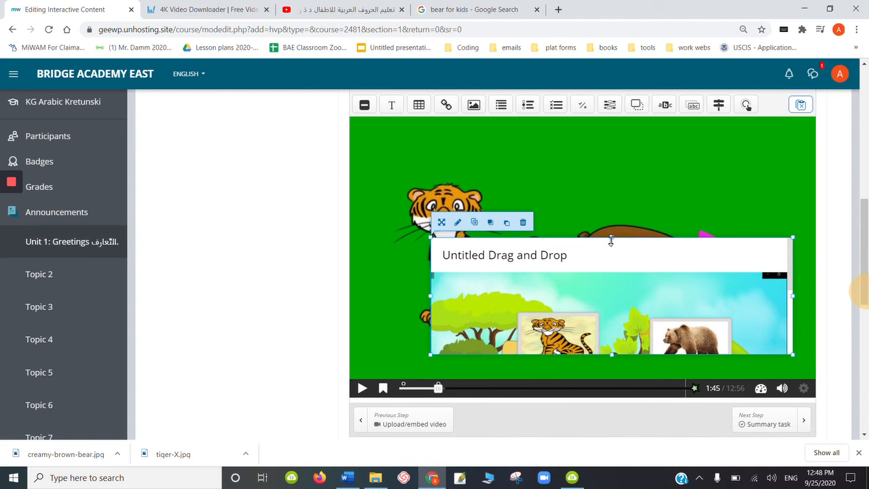
{"action": "double_click", "coordinate": [605, 258]}
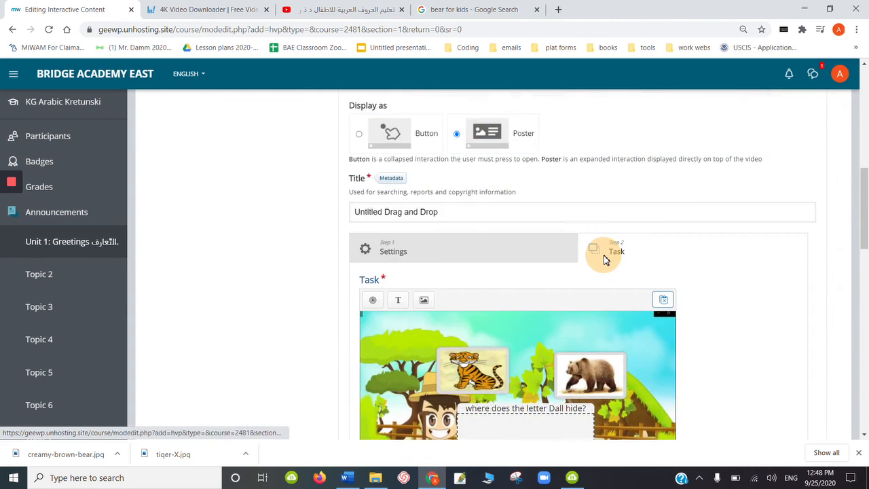
{"action": "left_click_drag", "start_coordinate": [449, 213], "coordinate": [344, 227]}
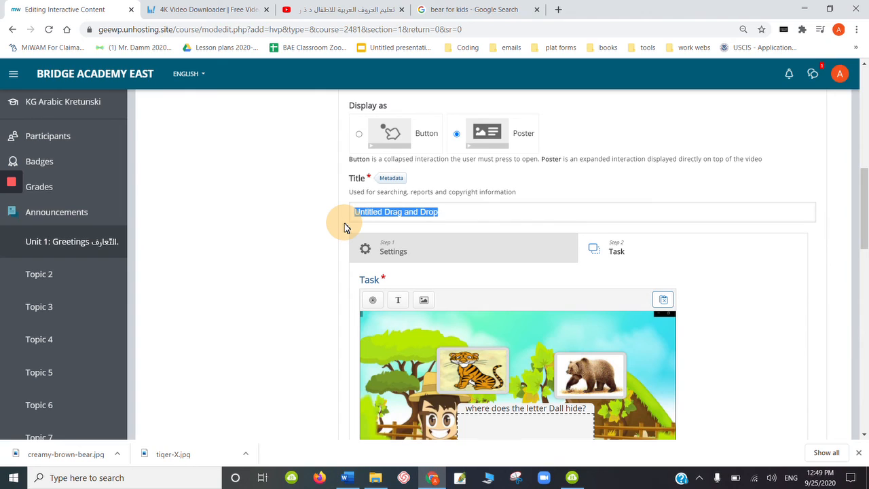
{"action": "type", "text": "where doe"}
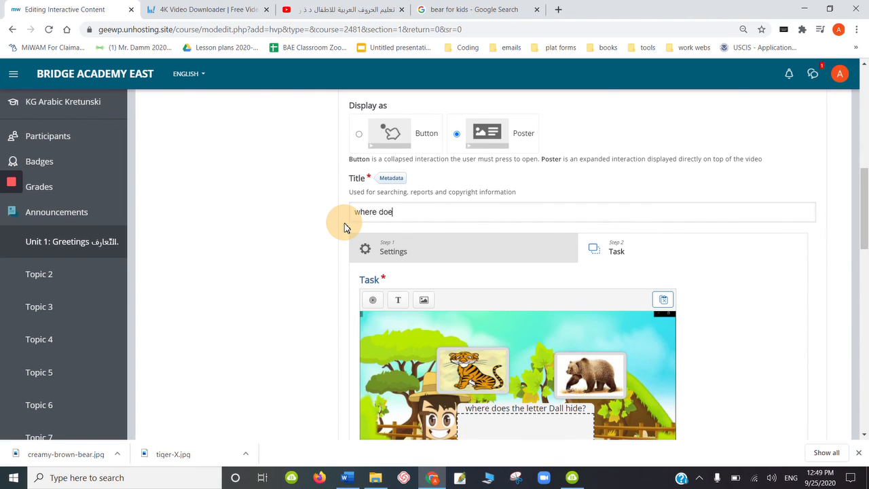
{"action": "type", "text": "s the letter Dall hide"}
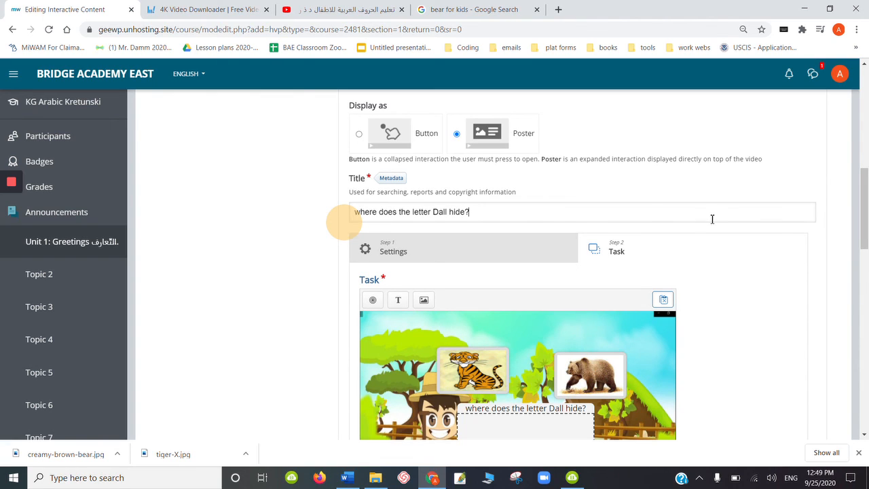
{"action": "left_click_drag", "start_coordinate": [863, 204], "coordinate": [865, 330]}
{"action": "left_click", "coordinate": [355, 294]}
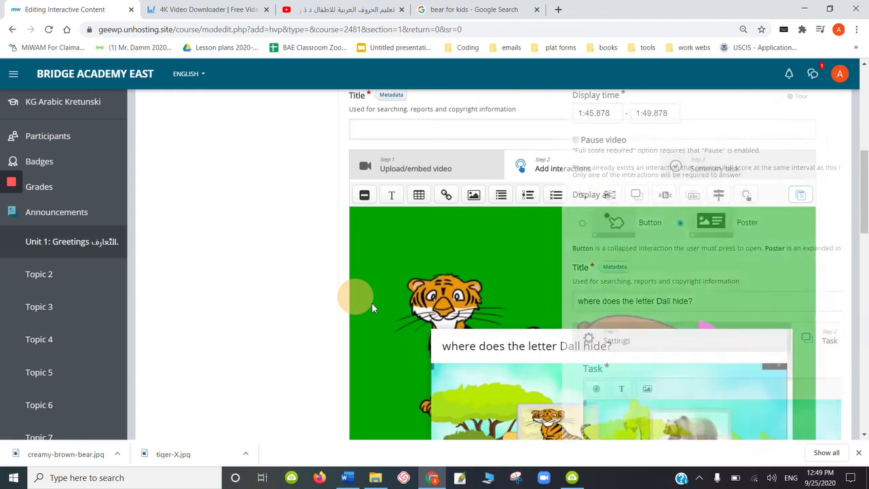
- Move the drag-and-drop poster to the top and resize it to fill the whole video frame
{"action": "left_click_drag", "start_coordinate": [675, 370], "coordinate": [647, 257]}
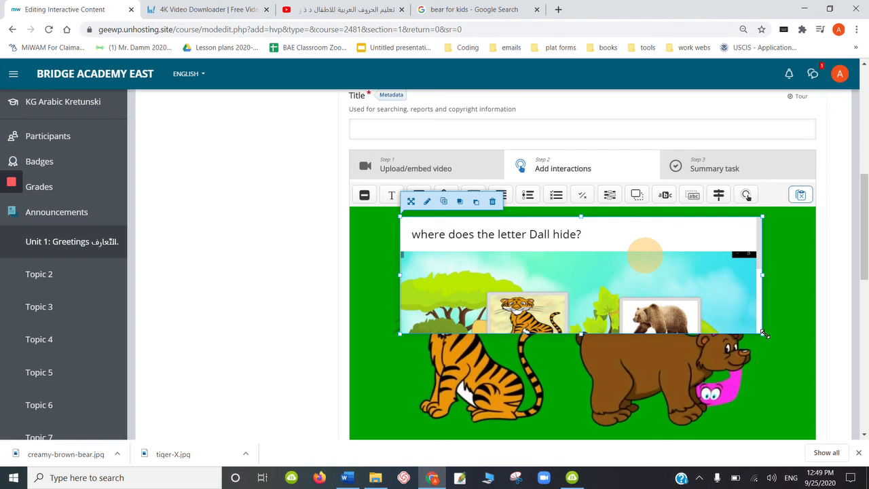
{"action": "left_click_drag", "start_coordinate": [765, 333], "coordinate": [808, 418]}
{"action": "left_click_drag", "start_coordinate": [819, 432], "coordinate": [809, 429]}
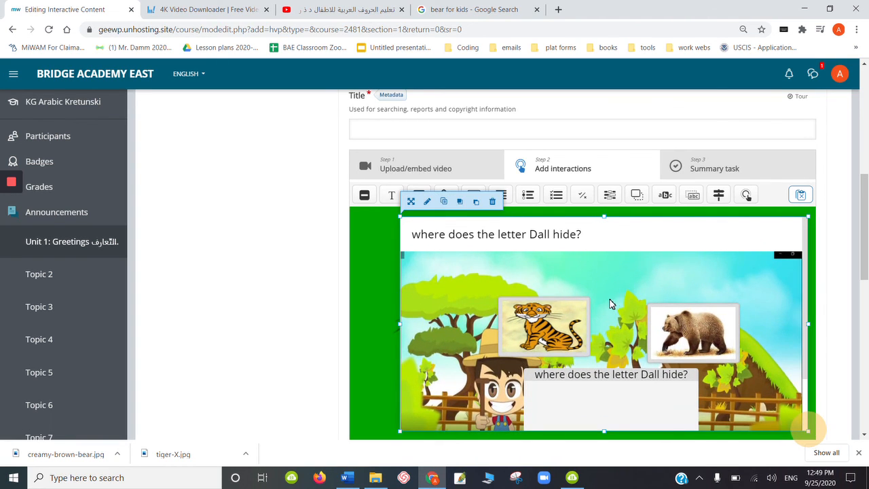
{"action": "left_click_drag", "start_coordinate": [612, 303], "coordinate": [585, 287]}
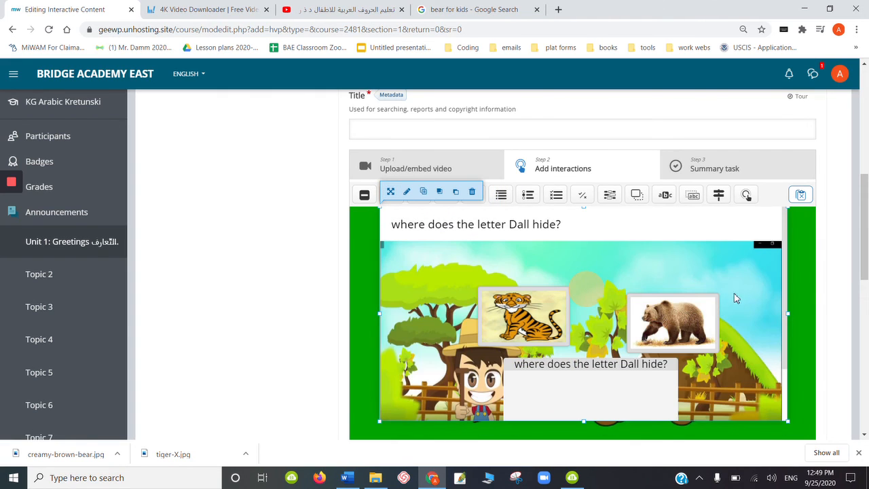
{"action": "left_click_drag", "start_coordinate": [791, 313], "coordinate": [814, 314]}
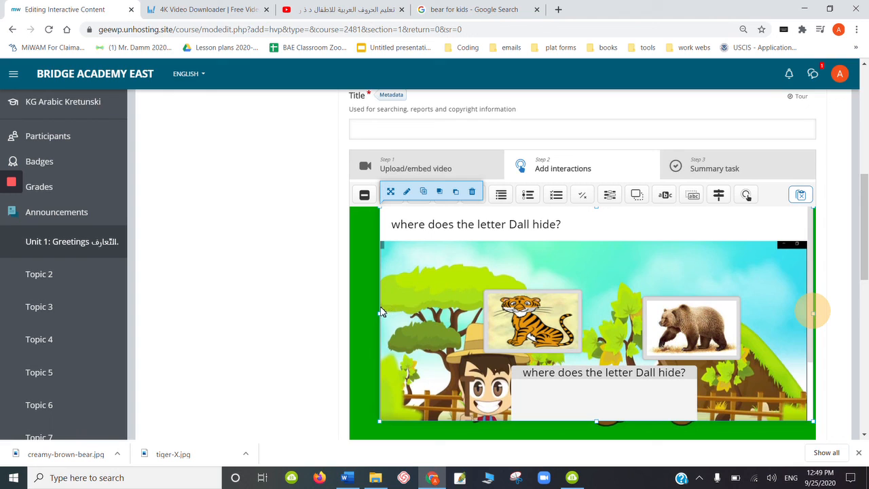
{"action": "left_click_drag", "start_coordinate": [380, 313], "coordinate": [353, 318]}
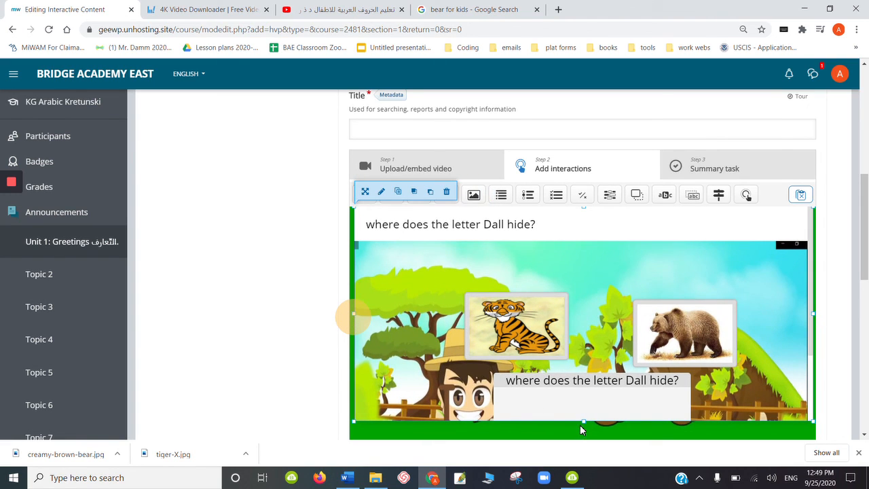
{"action": "left_click_drag", "start_coordinate": [582, 421], "coordinate": [586, 442]}
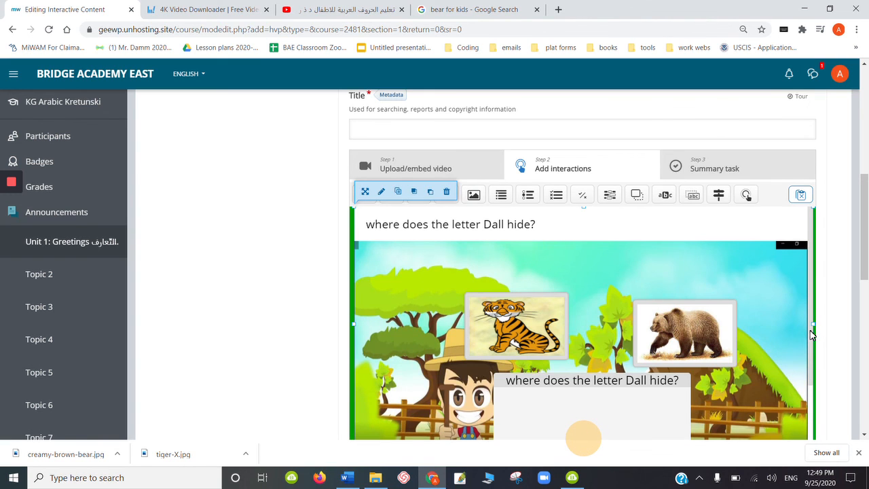
{"action": "left_click_drag", "start_coordinate": [813, 336], "coordinate": [791, 306]}
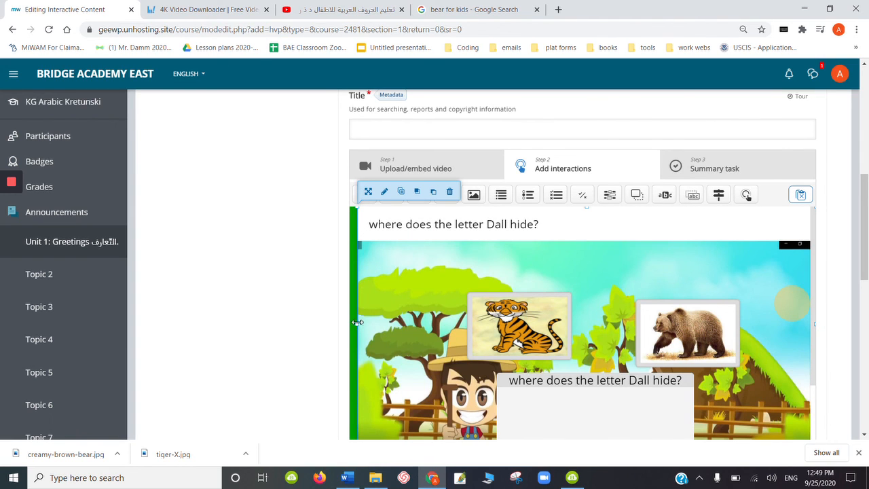
{"action": "left_click_drag", "start_coordinate": [358, 324], "coordinate": [336, 324]}
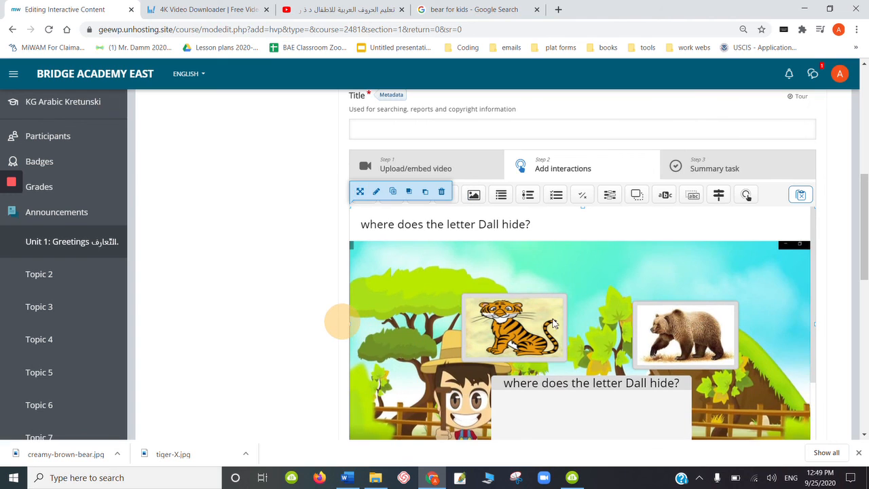
{"action": "scroll", "coordinate": [865, 292], "scroll_direction": "down", "scroll_amount": 2}
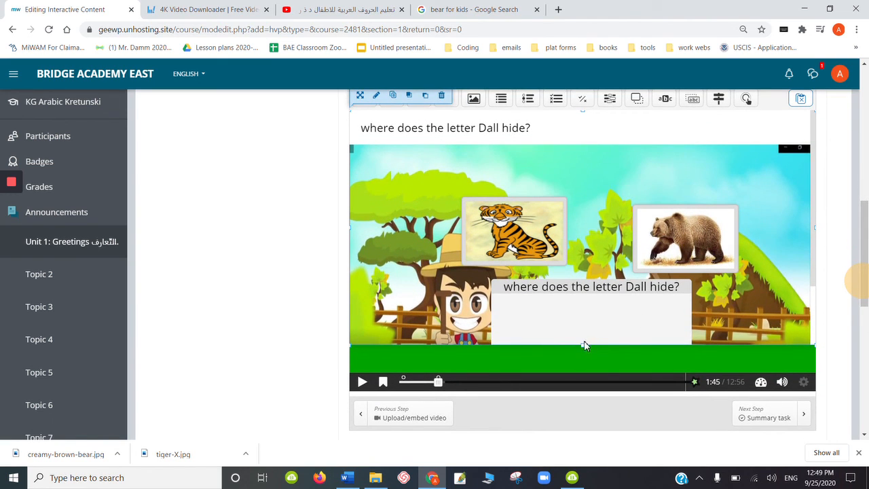
{"action": "left_click_drag", "start_coordinate": [584, 346], "coordinate": [581, 380]}
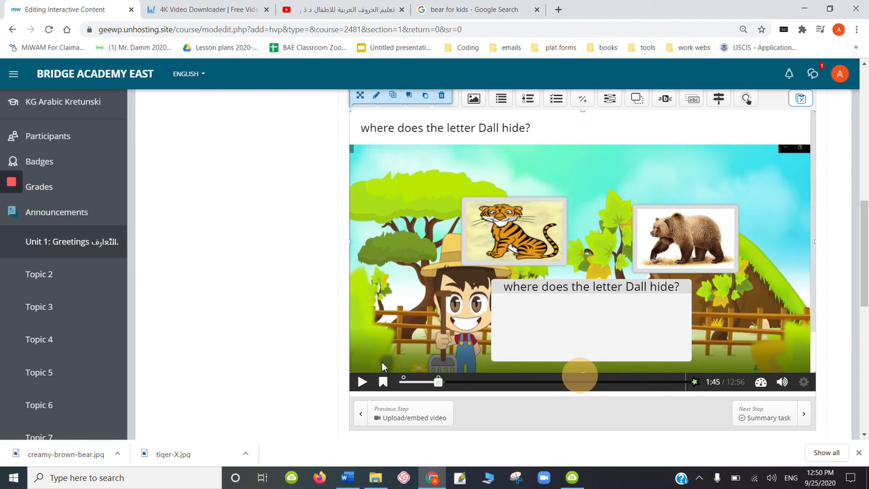
- Play the video to 2:30, pause it there, and add a Summary interaction at that point
{"action": "left_click", "coordinate": [362, 383]}
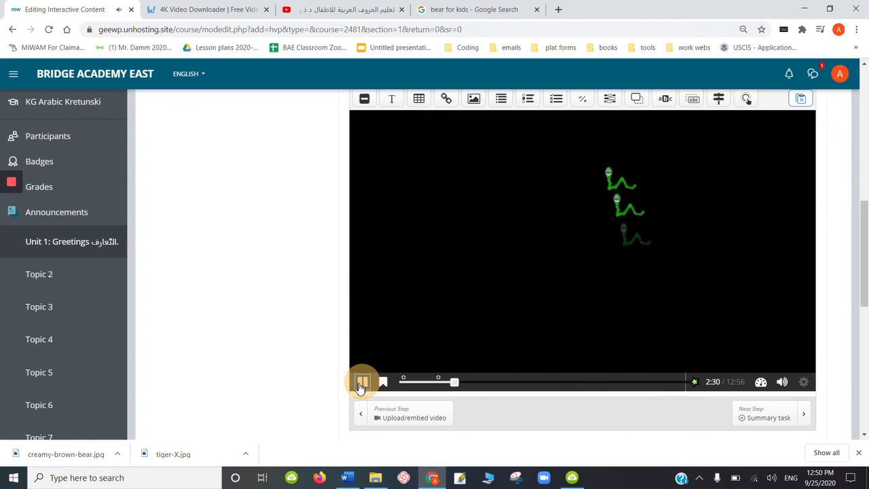
{"action": "left_click", "coordinate": [364, 381]}
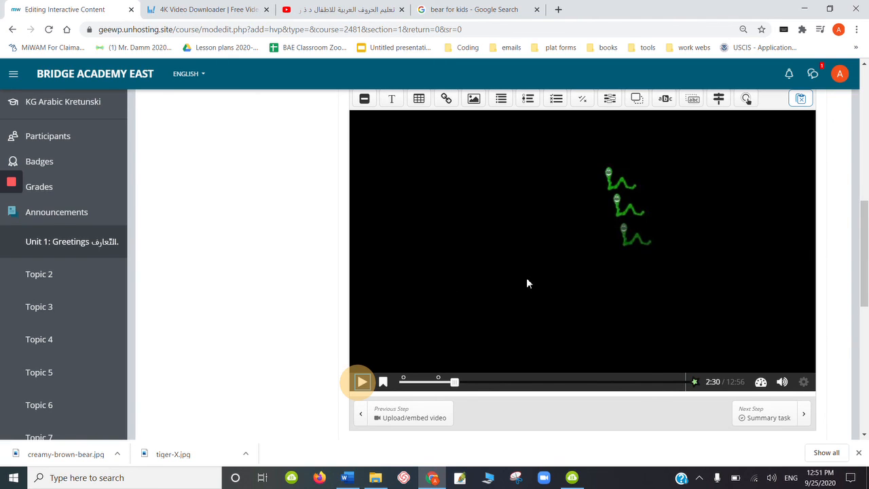
{"action": "left_click", "coordinate": [504, 105]}
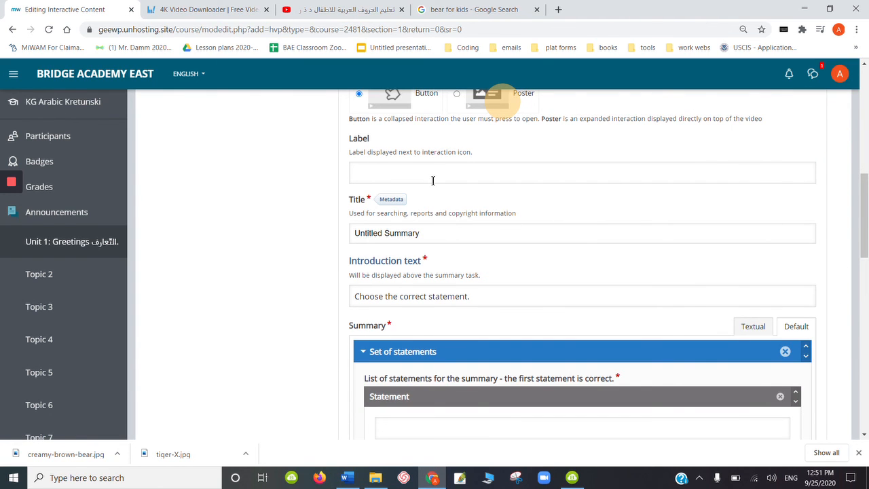
- Set the summary interaction's title to "write the letter Dall."
{"action": "left_click", "coordinate": [433, 180]}
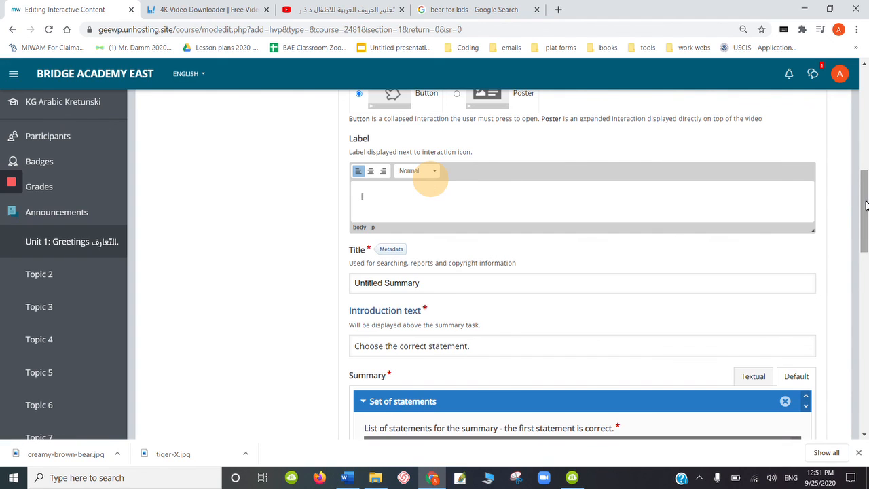
{"action": "left_click_drag", "start_coordinate": [867, 205], "coordinate": [865, 214]}
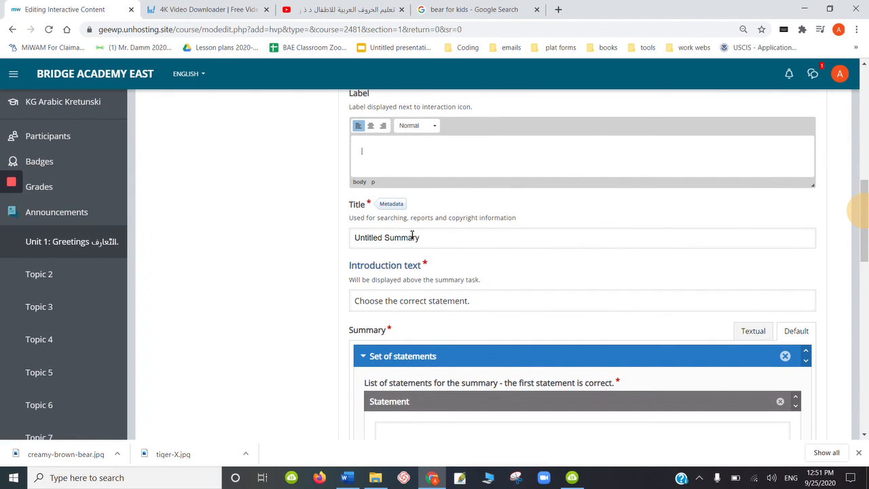
{"action": "left_click", "coordinate": [434, 243]}
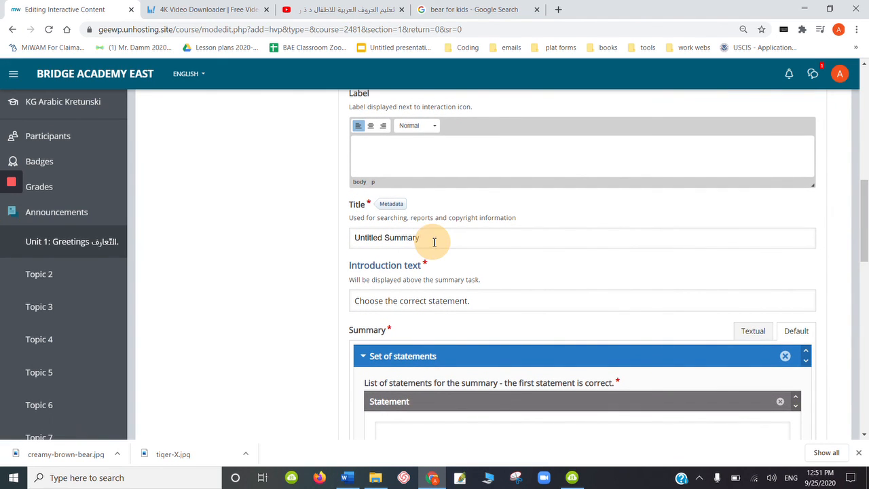
{"action": "left_click_drag", "start_coordinate": [434, 241], "coordinate": [341, 247]}
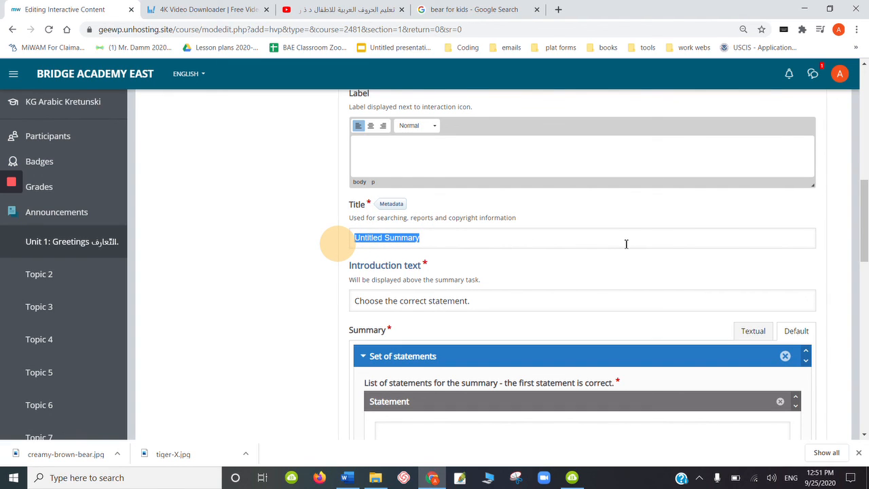
{"action": "type", "text": "W"}
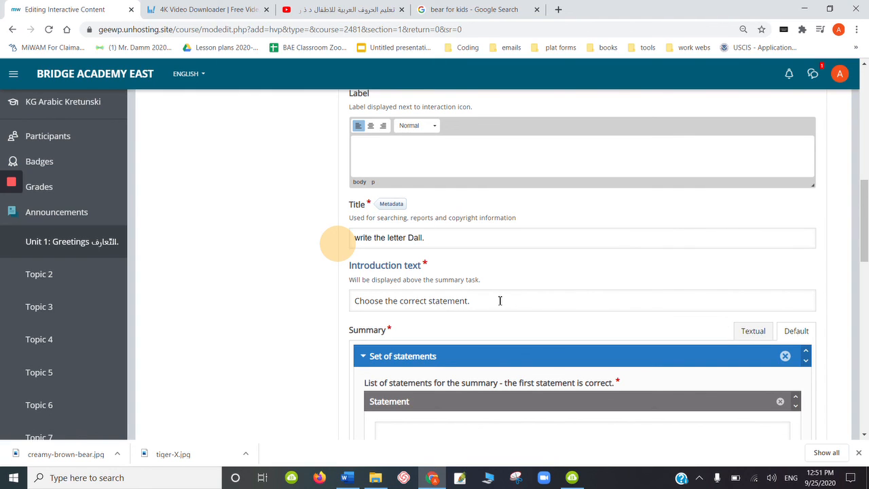
{"action": "left_click", "coordinate": [863, 222]}
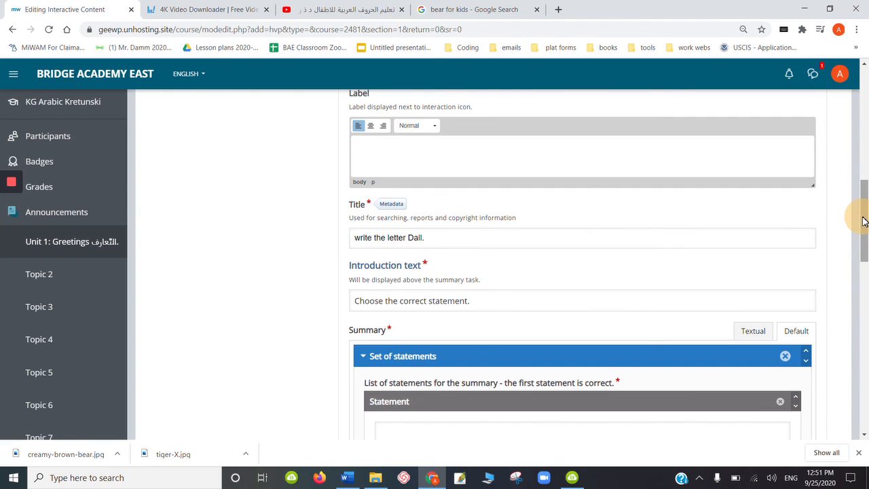